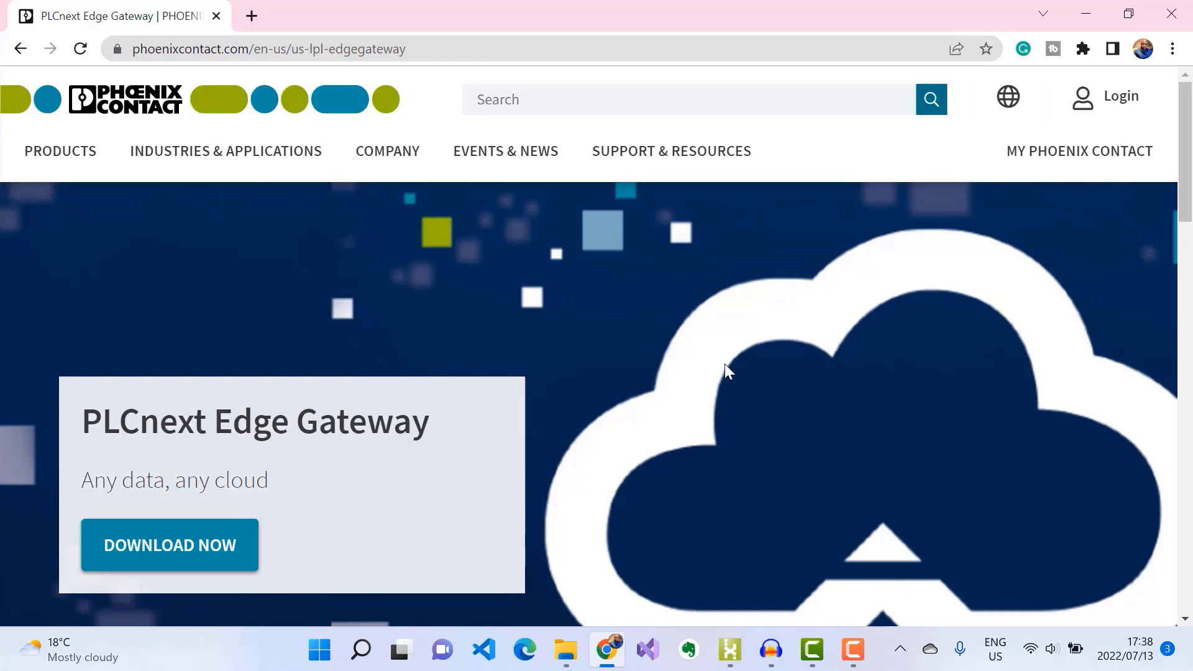
Step: Download the PLCnext Edge Deployment installer and run it past the security warning until installation completes
click(209, 557)
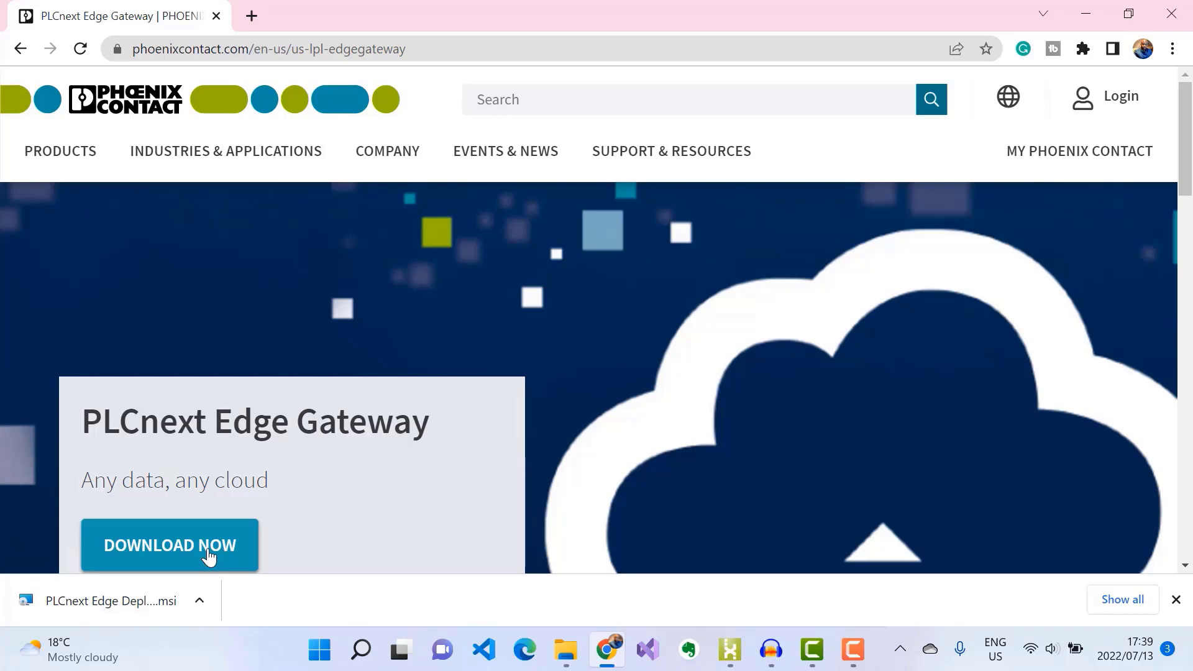
click(97, 609)
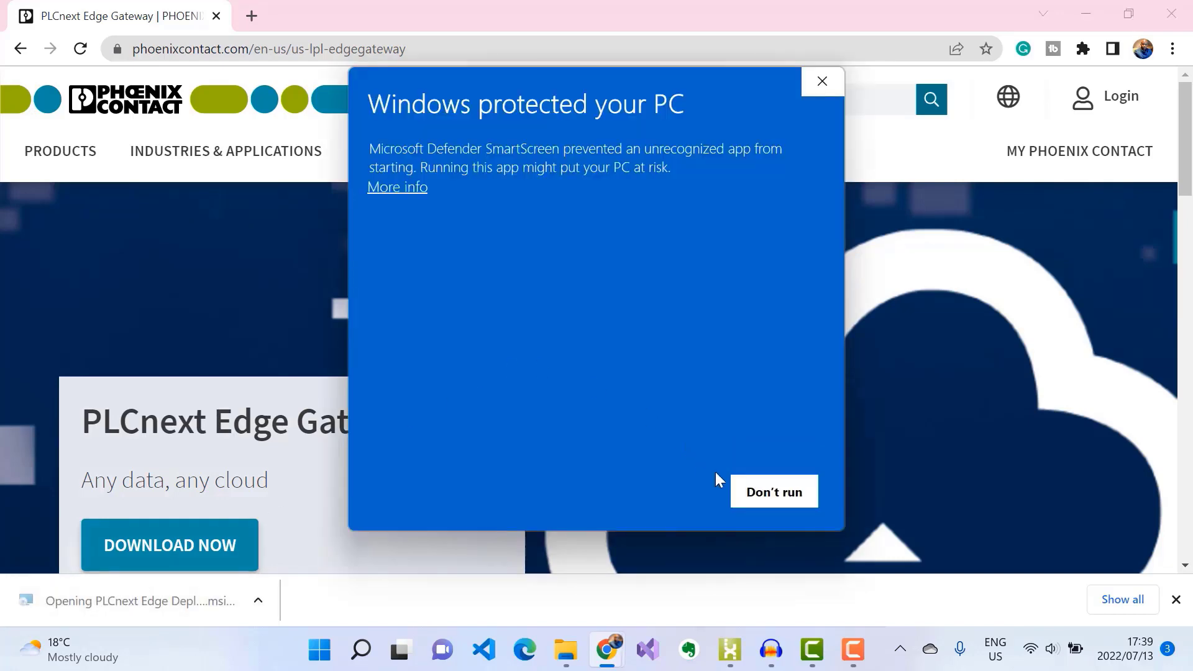
click(407, 187)
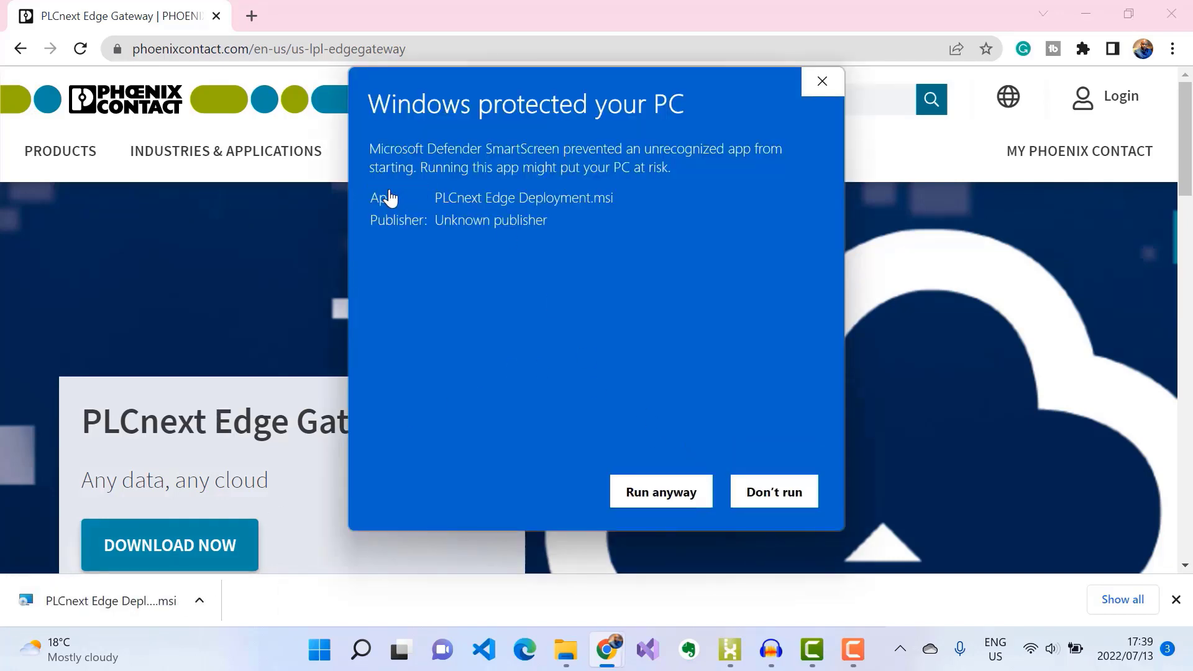
click(655, 489)
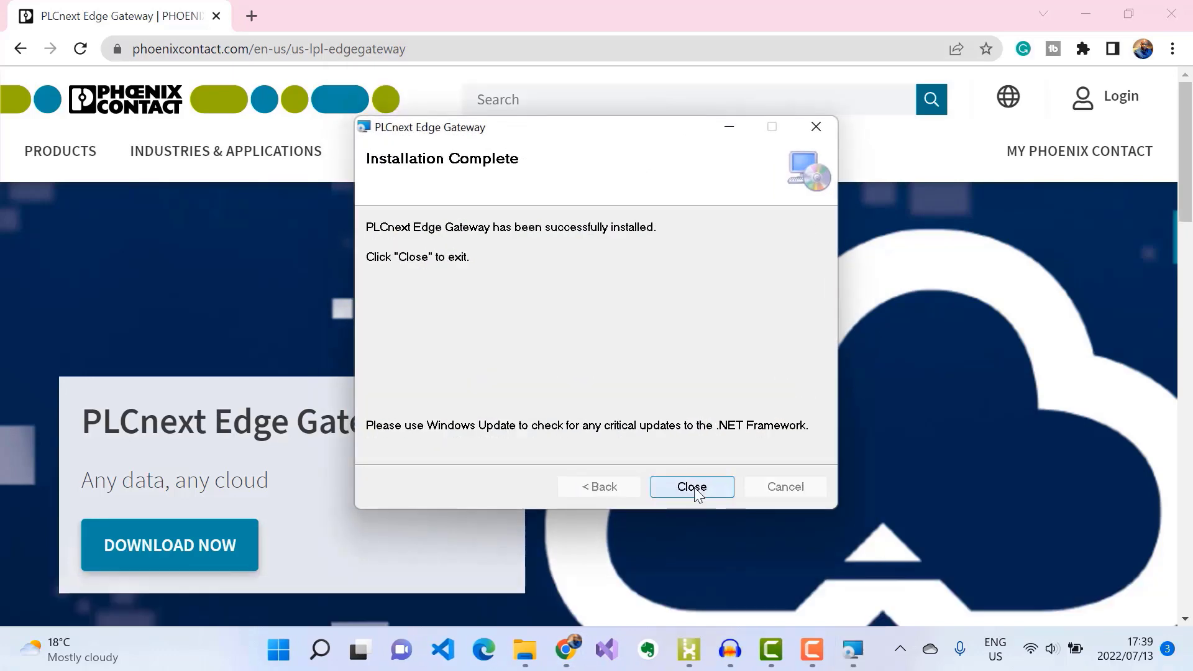
click(691, 487)
Step: Launch PLCnext Edge Deployment and change the controller address to 192.168.0.10
click(362, 650)
text(plc)
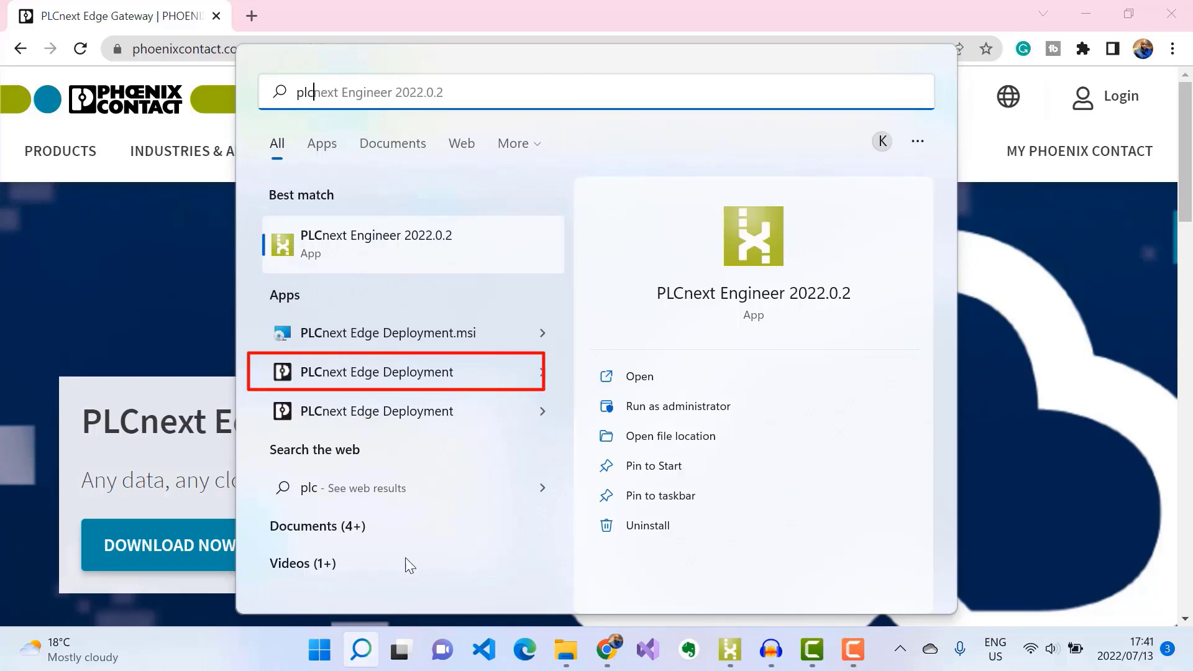
click(379, 371)
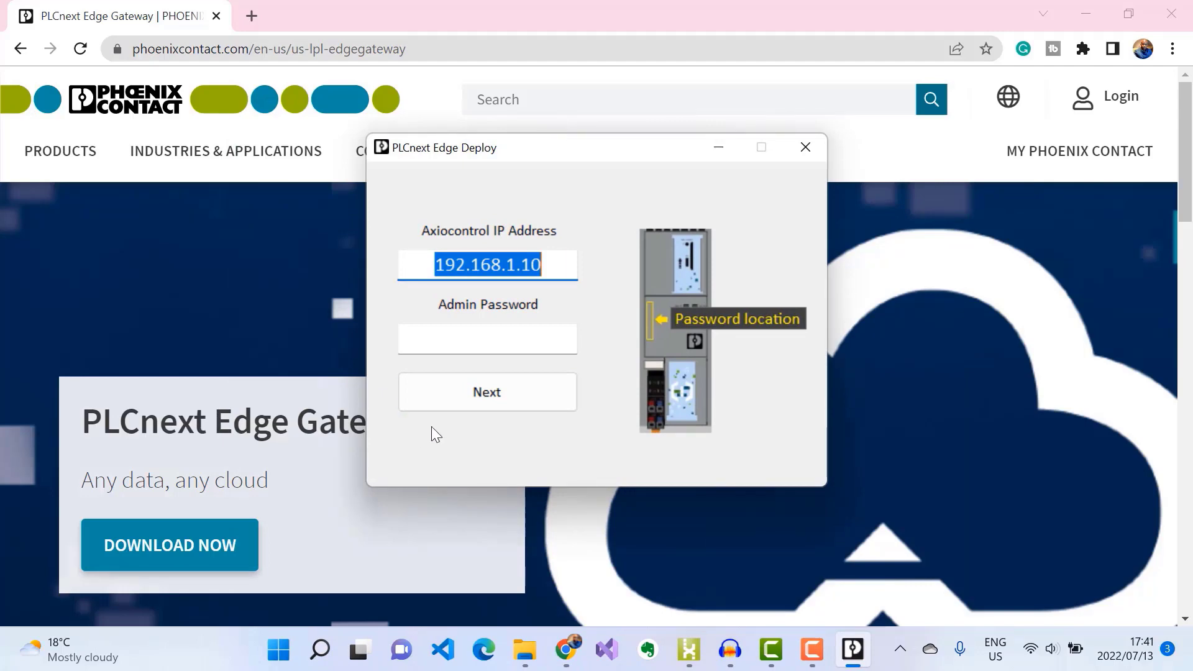
click(521, 264)
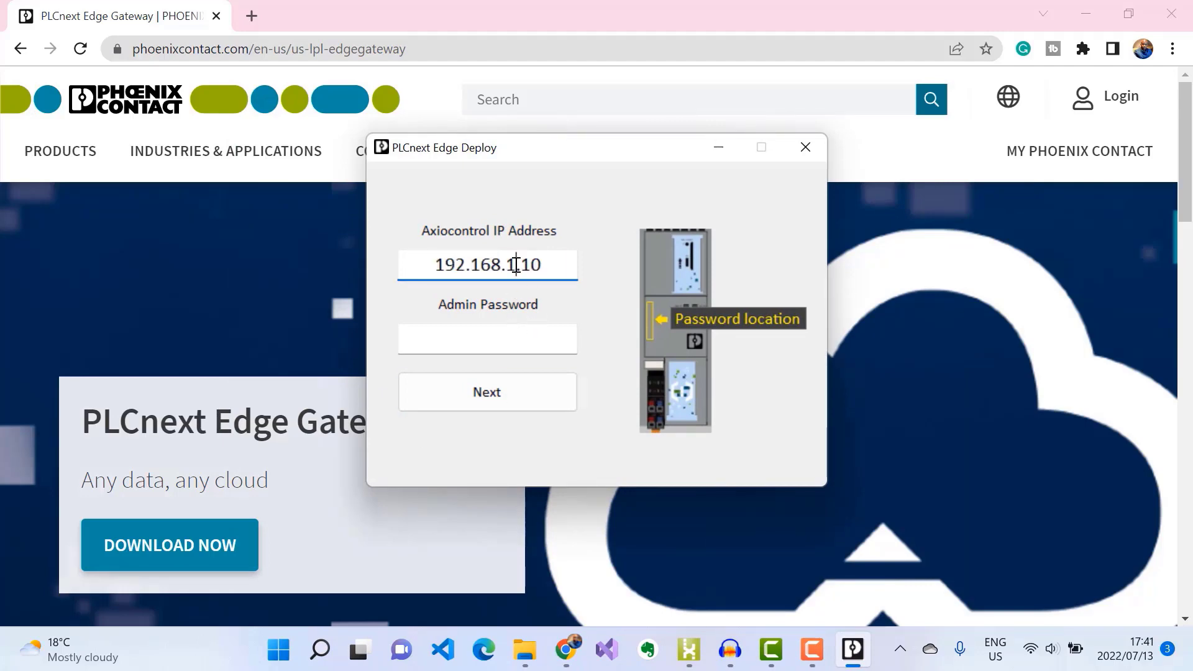
key(Left)
key(BackSpace)
text(0)
Step: Log in with the admin password and install PLCnext Edge via web
click(466, 335)
text(********)
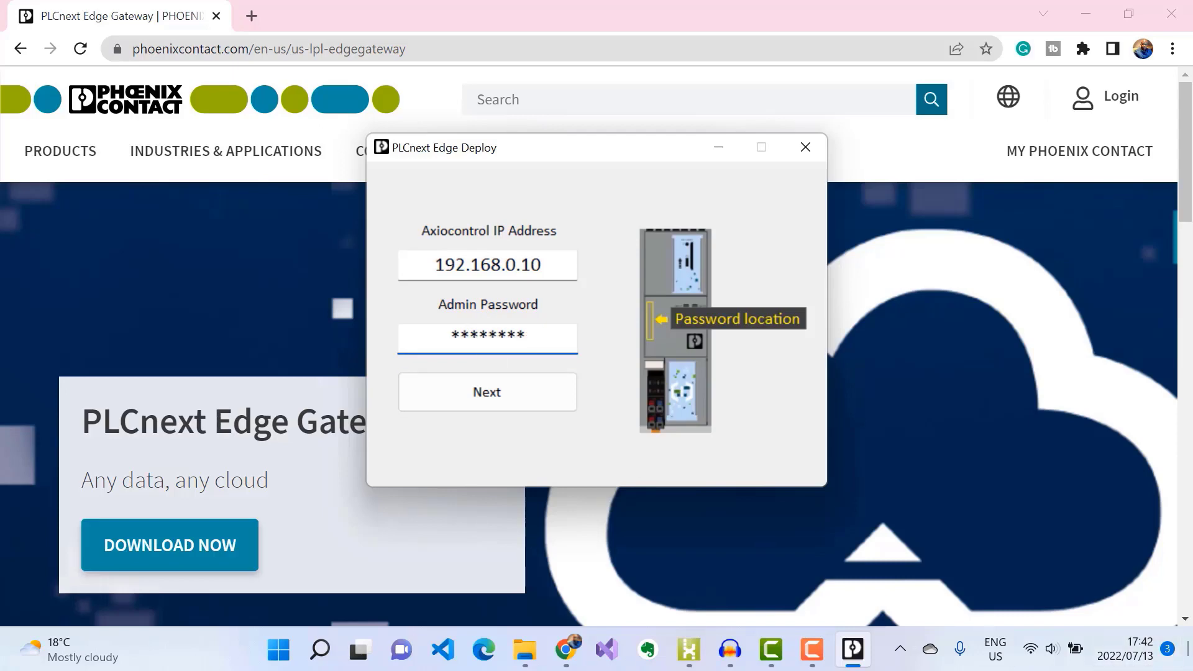
click(481, 391)
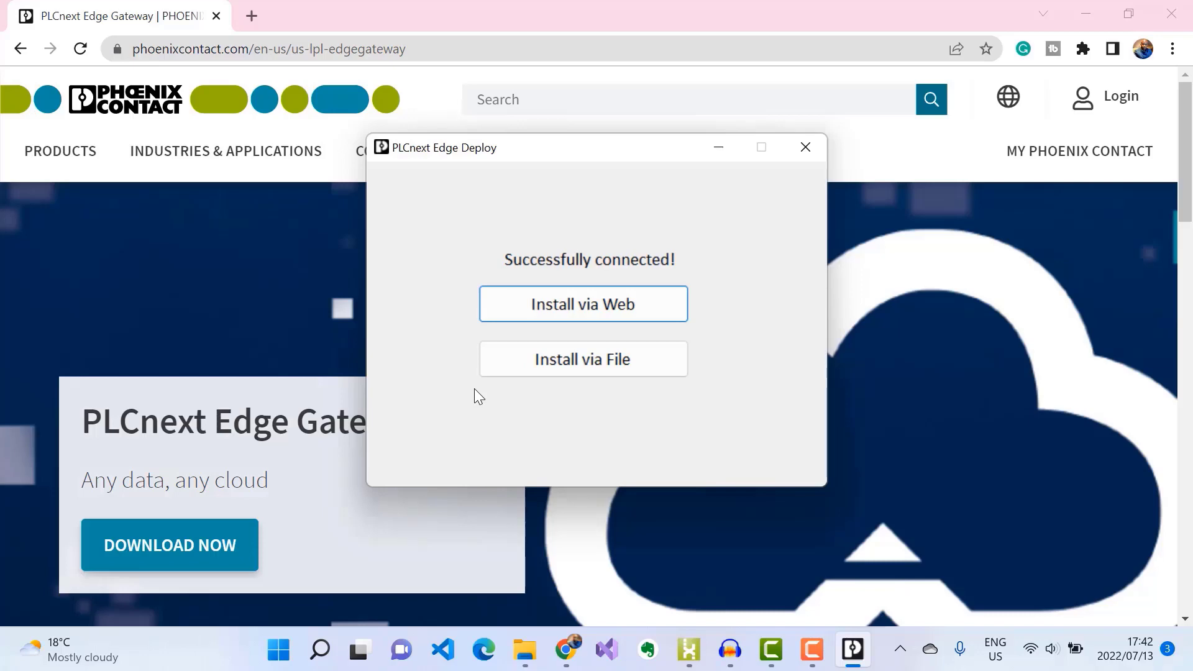
click(540, 303)
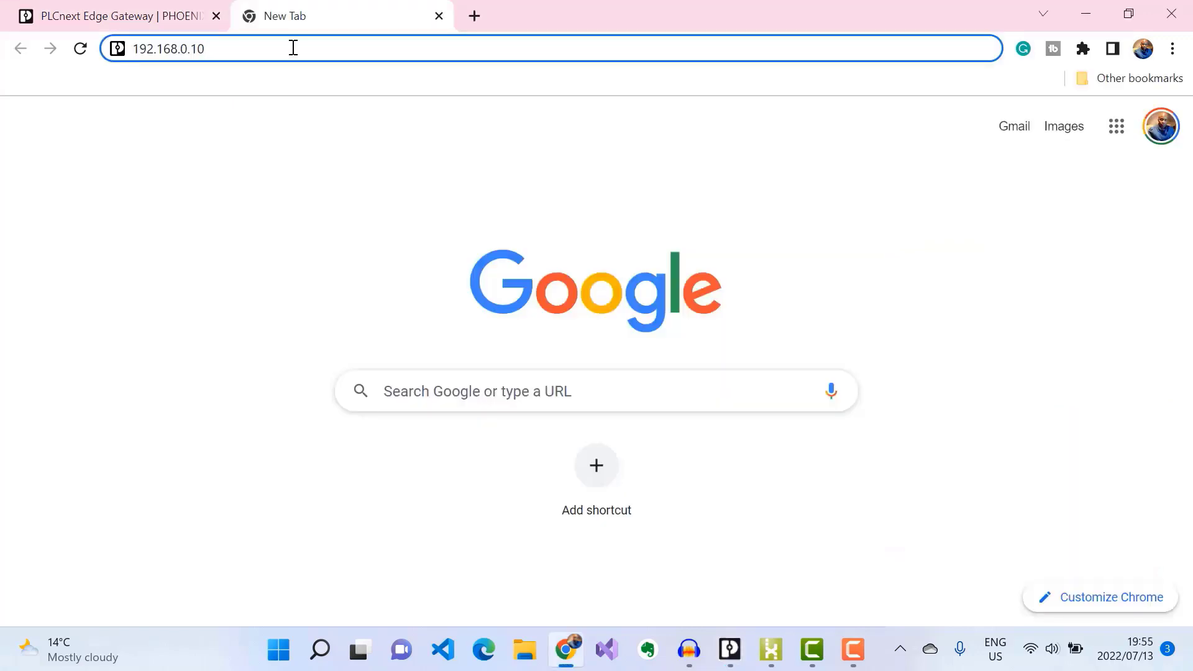
Step: Open the 192.168.0.10 gateway page, skip the setup guide and sign in as administrator
key(Return)
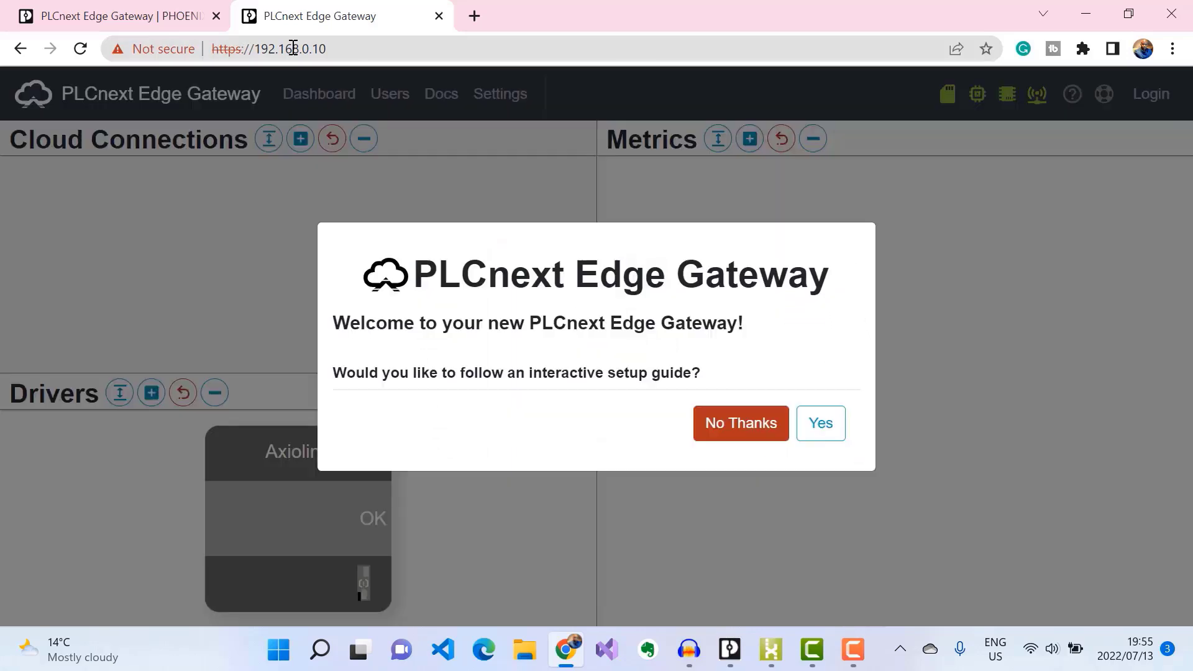
click(739, 430)
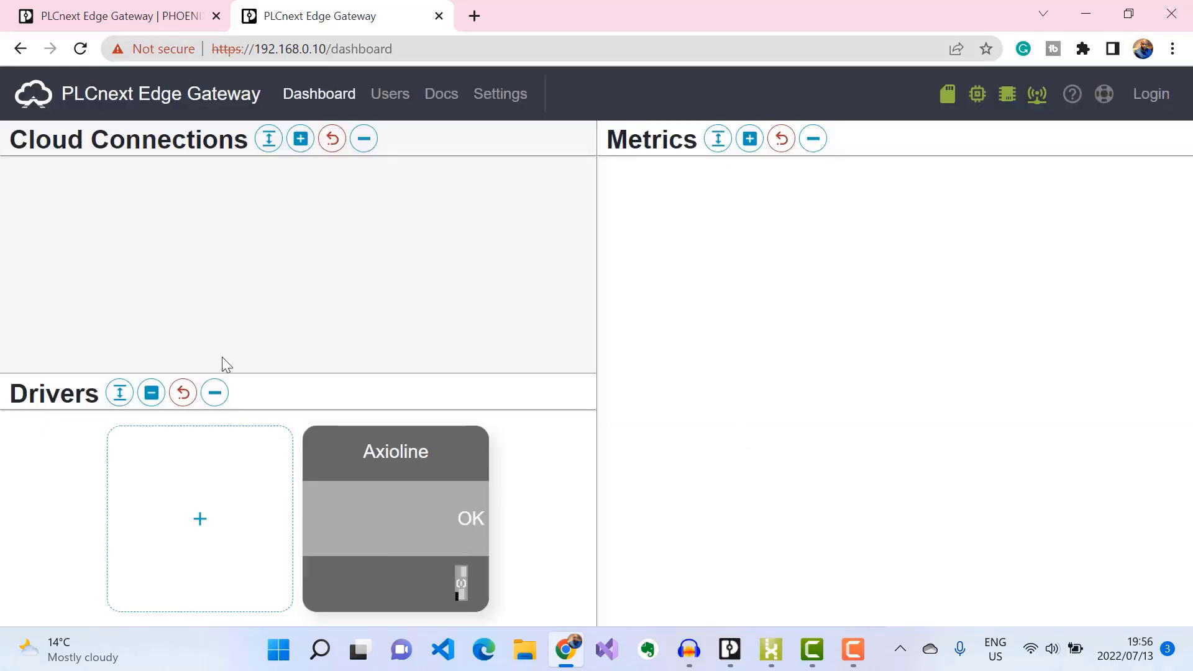
click(200, 527)
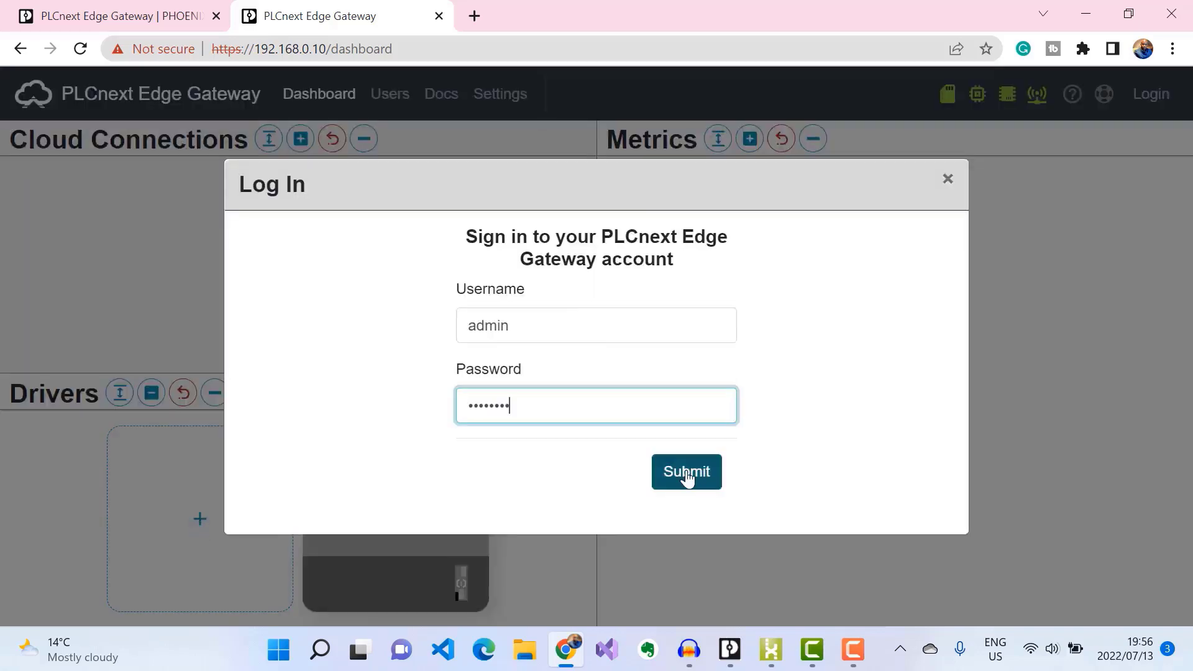
click(687, 472)
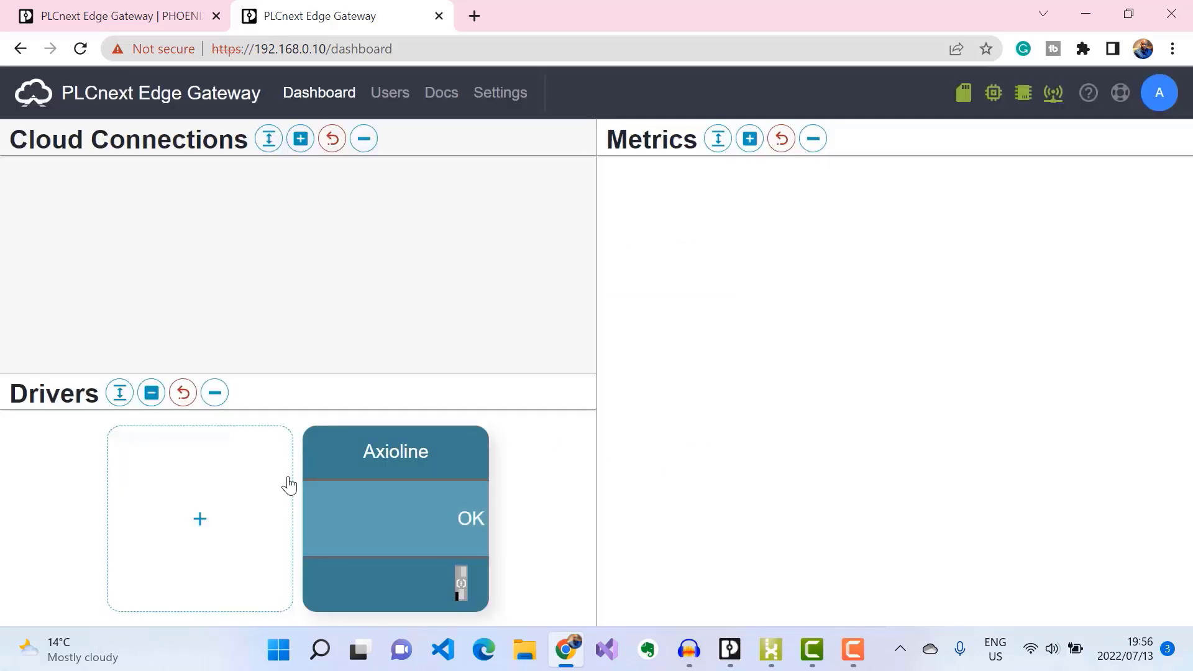
Step: Add a new driver and enable Sparkplug from the driver list
click(196, 539)
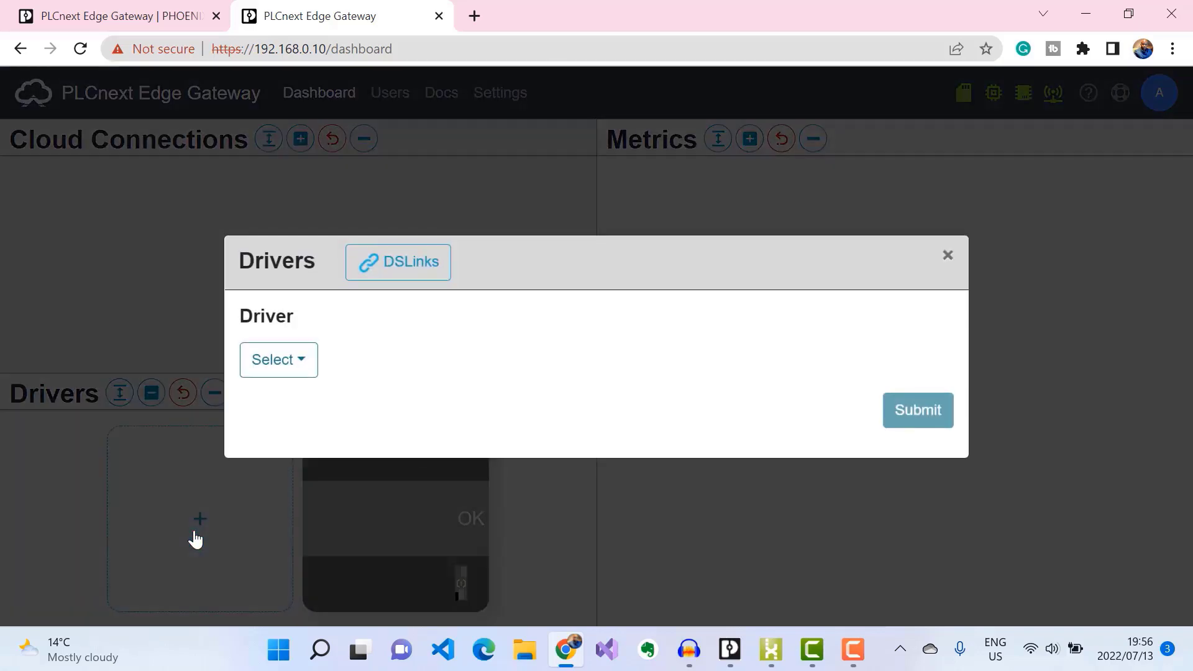
click(286, 362)
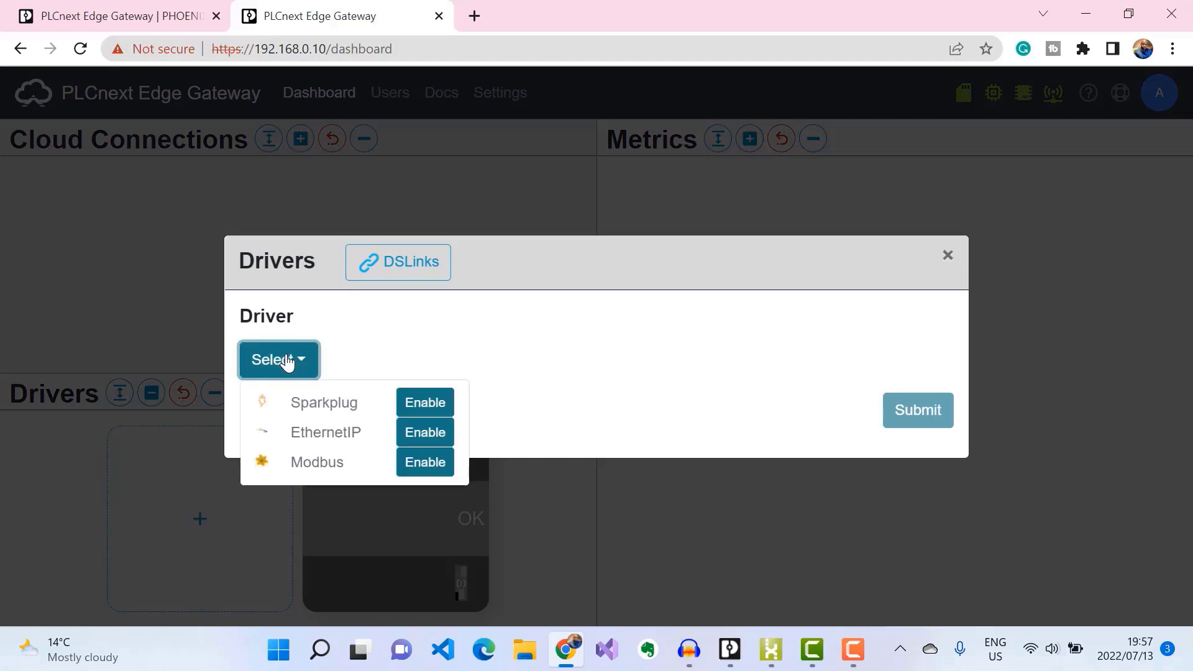
click(435, 403)
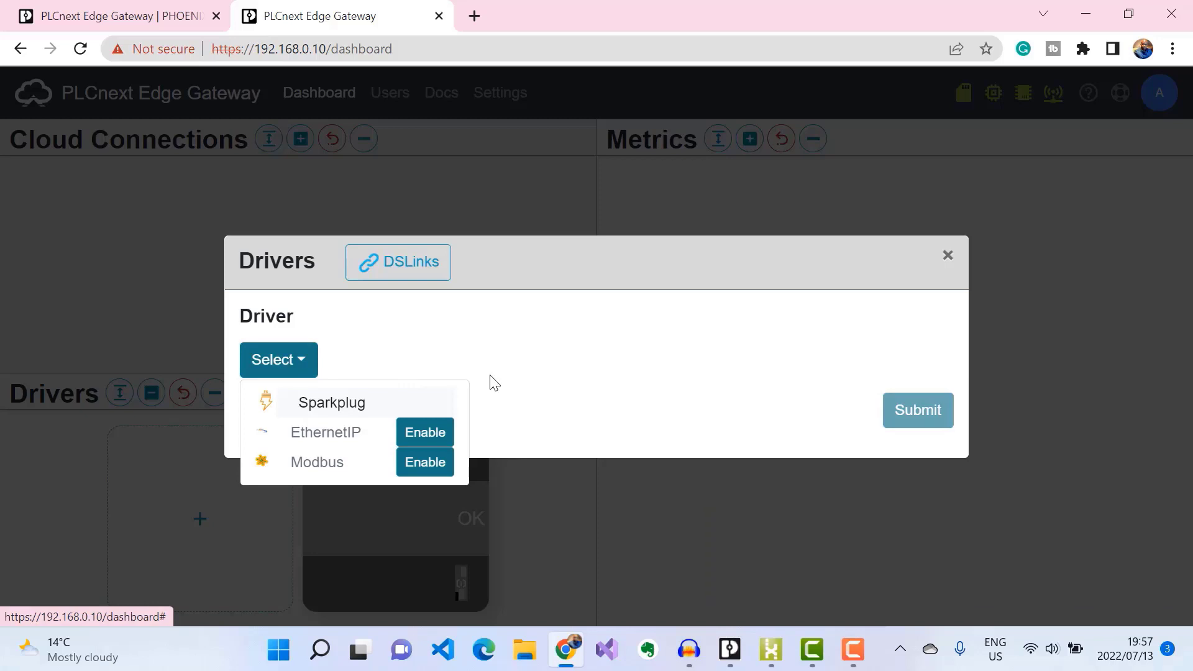
click(331, 410)
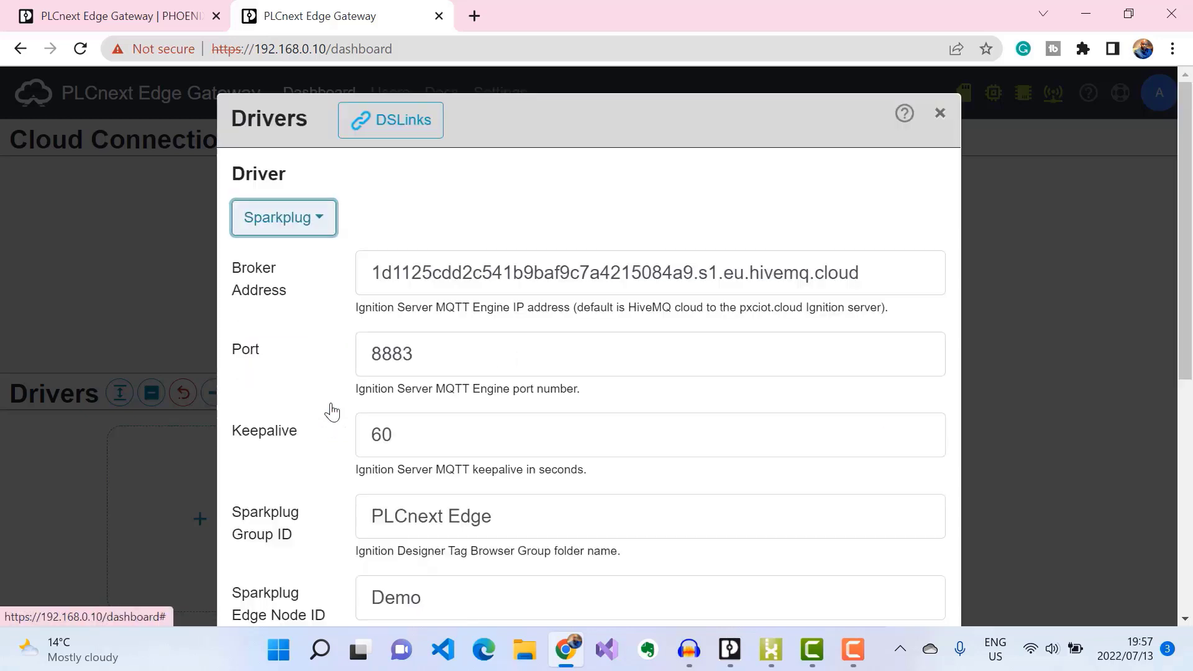
scroll(561, 441, down, 3)
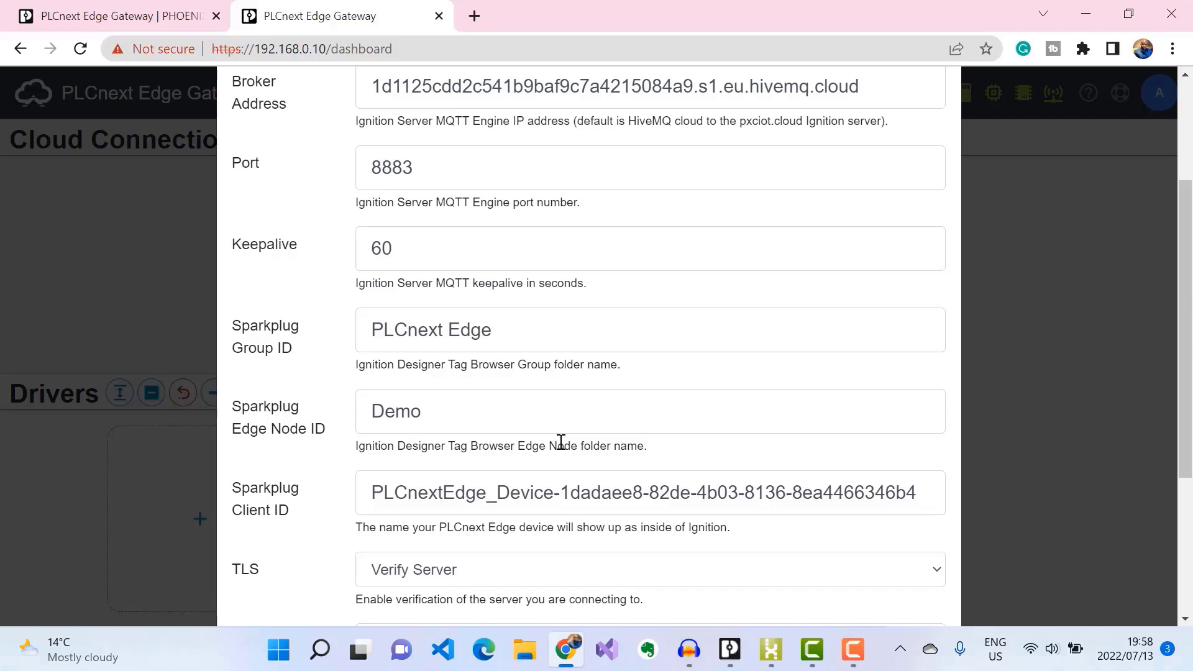
scroll(561, 441, down, 1)
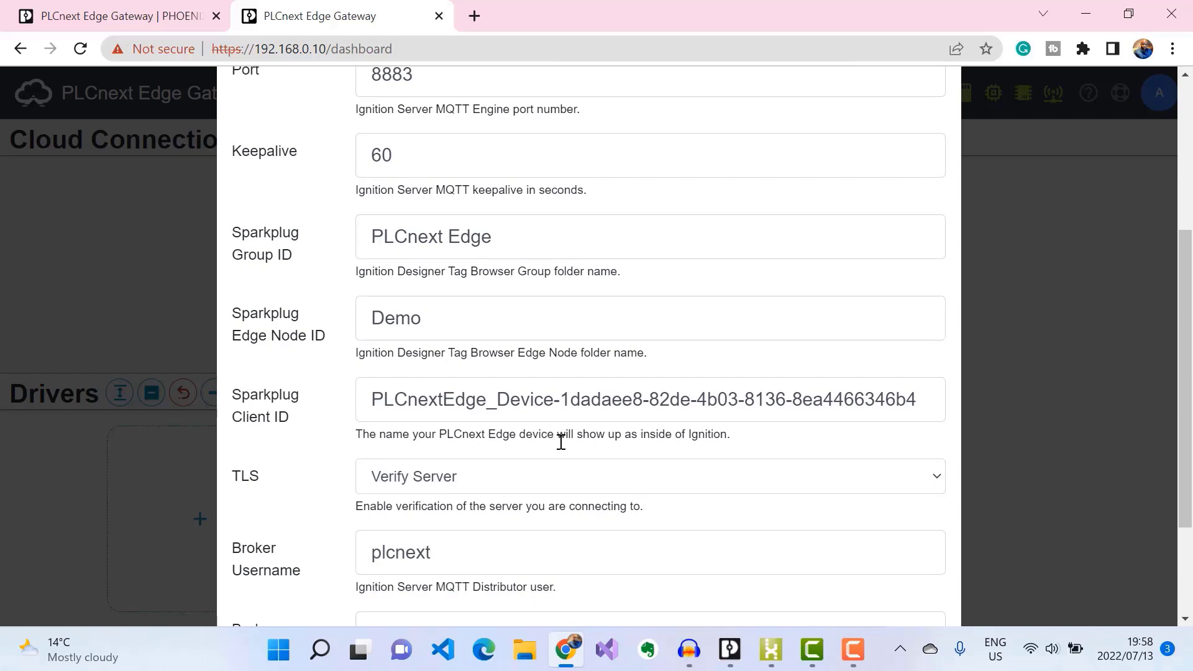
scroll(561, 441, up, 2)
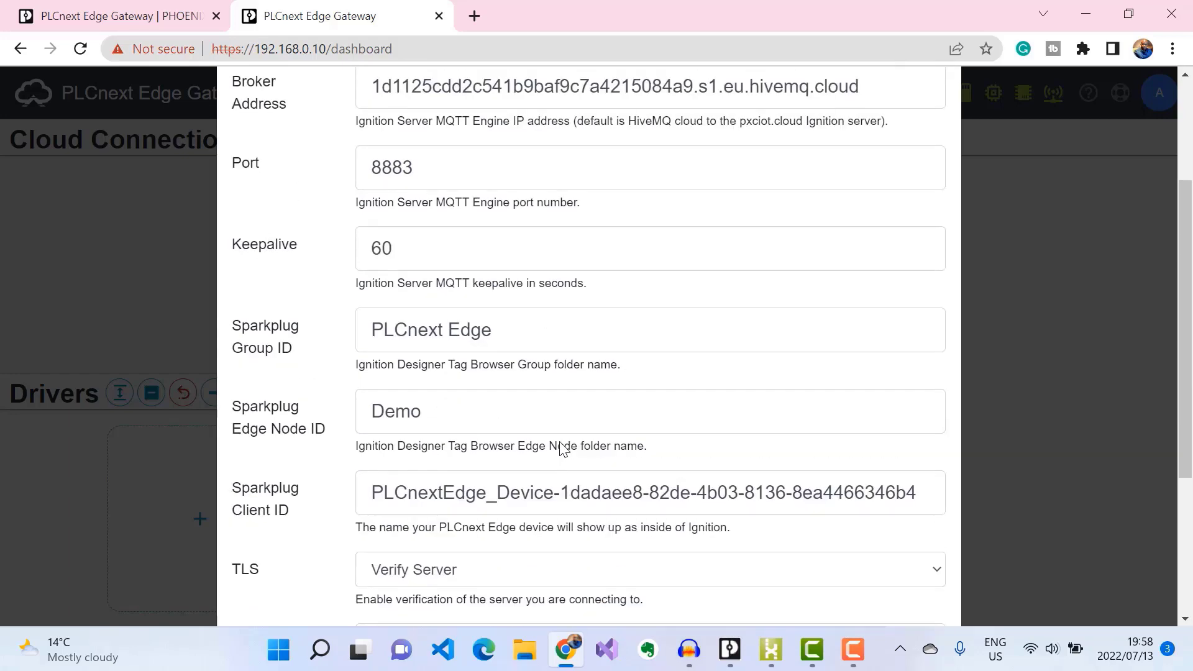
scroll(562, 441, down, 4)
scroll(561, 441, up, 5)
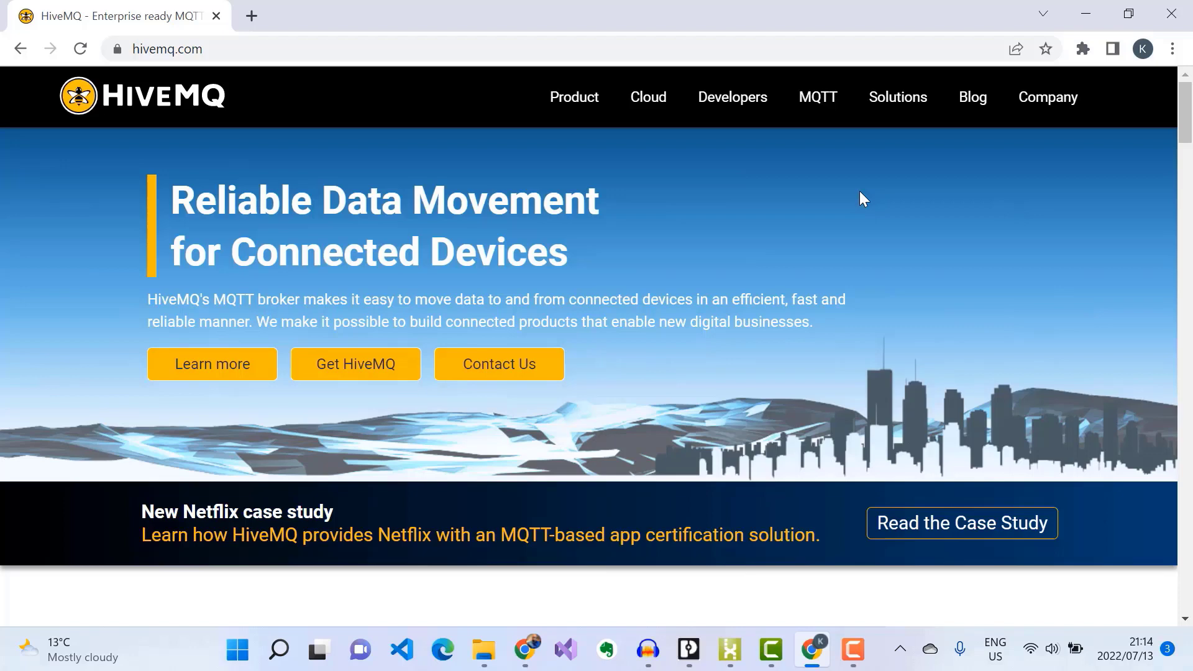
Step: Go to the cloud broker pricing table and choose Sign up now under the Free plan
mouse_move(646, 104)
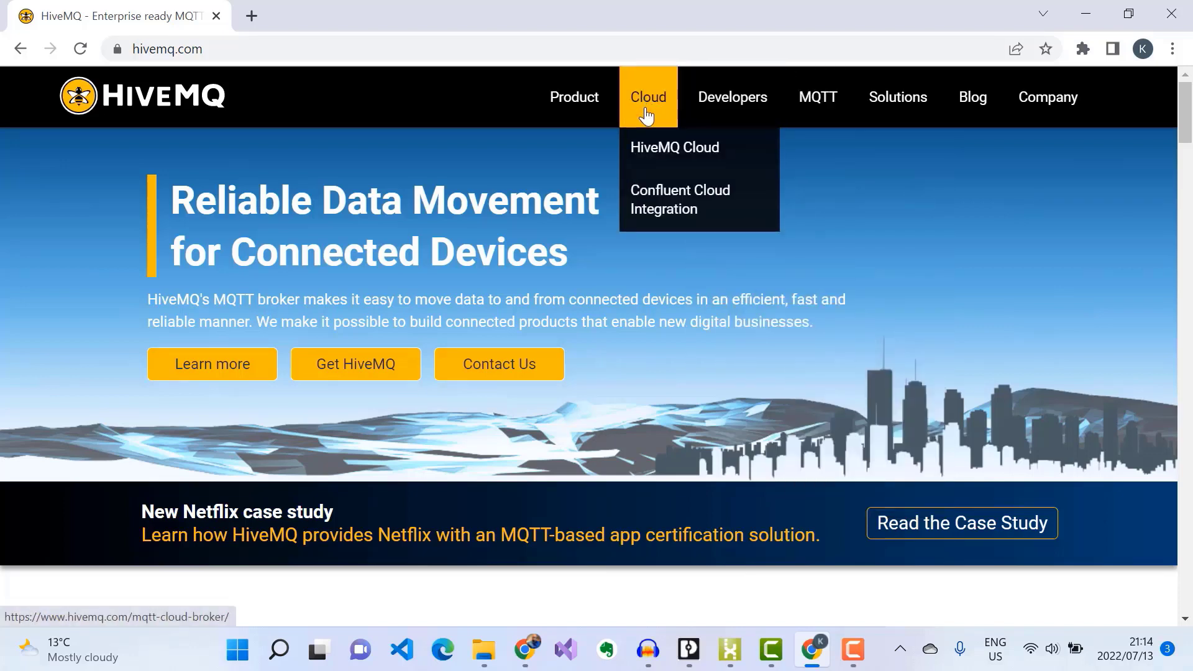
click(664, 162)
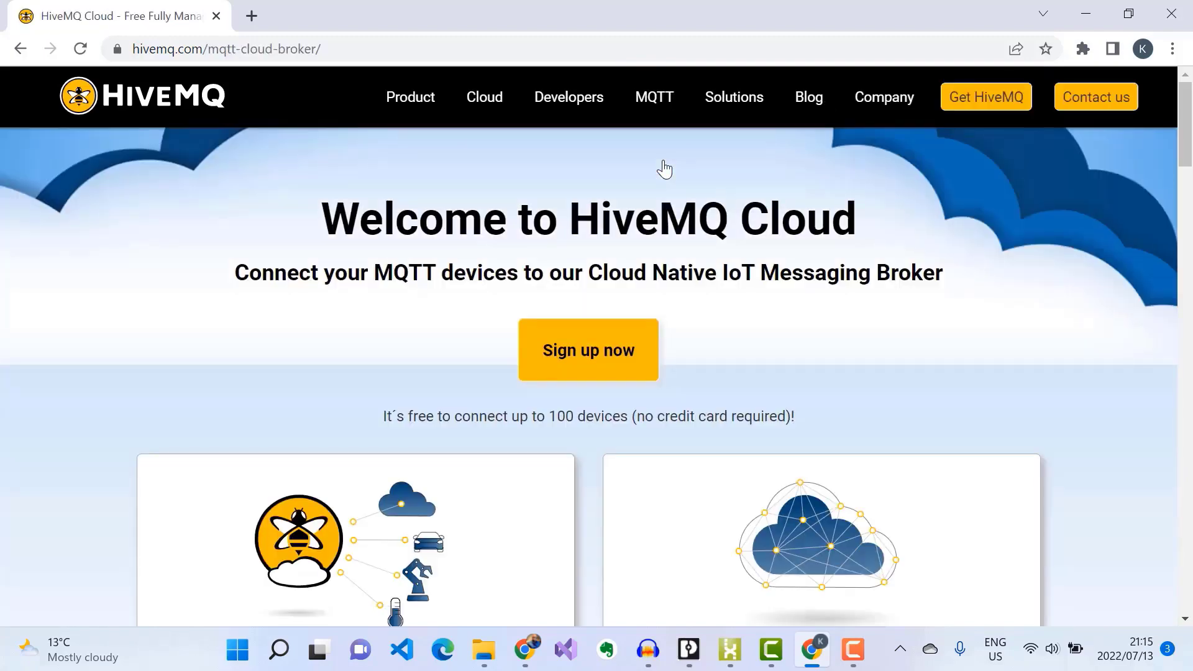
scroll(664, 167, down, 13)
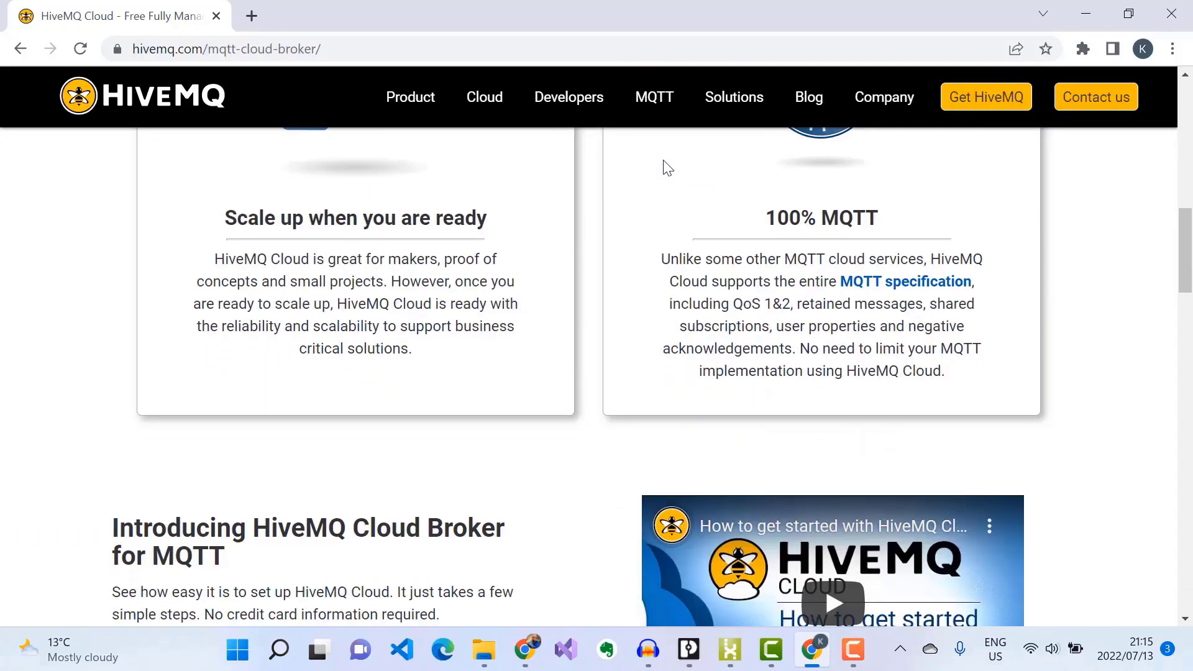
scroll(663, 168, down, 3)
scroll(664, 163, down, 5)
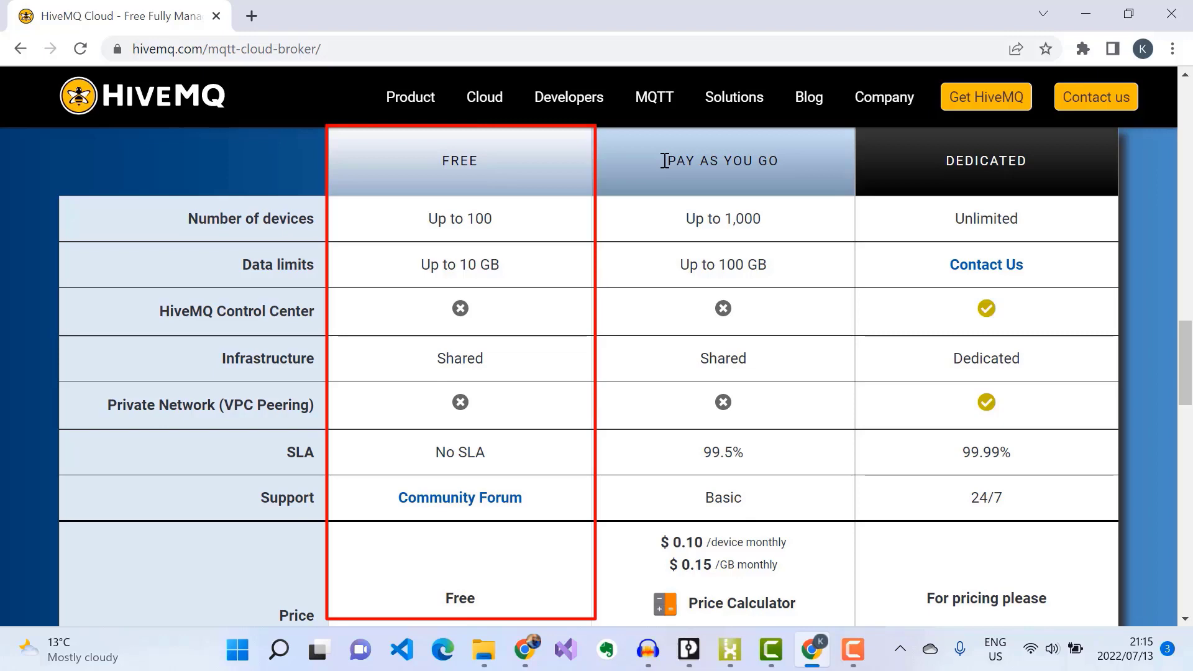
scroll(663, 164, down, 3)
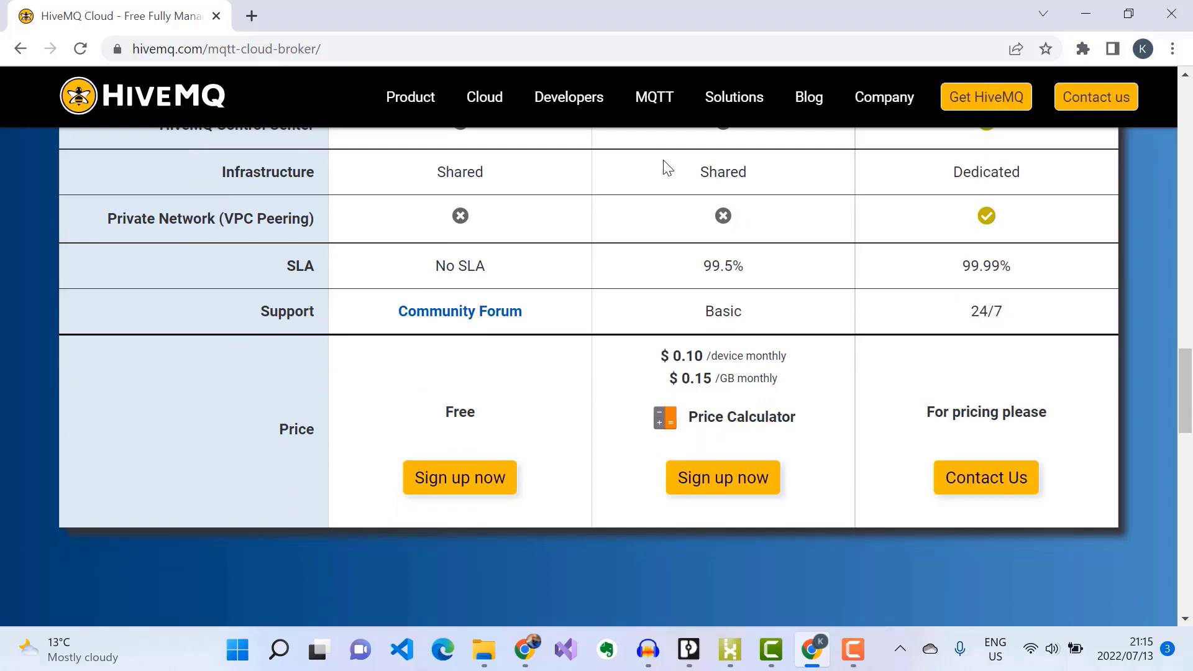
click(440, 494)
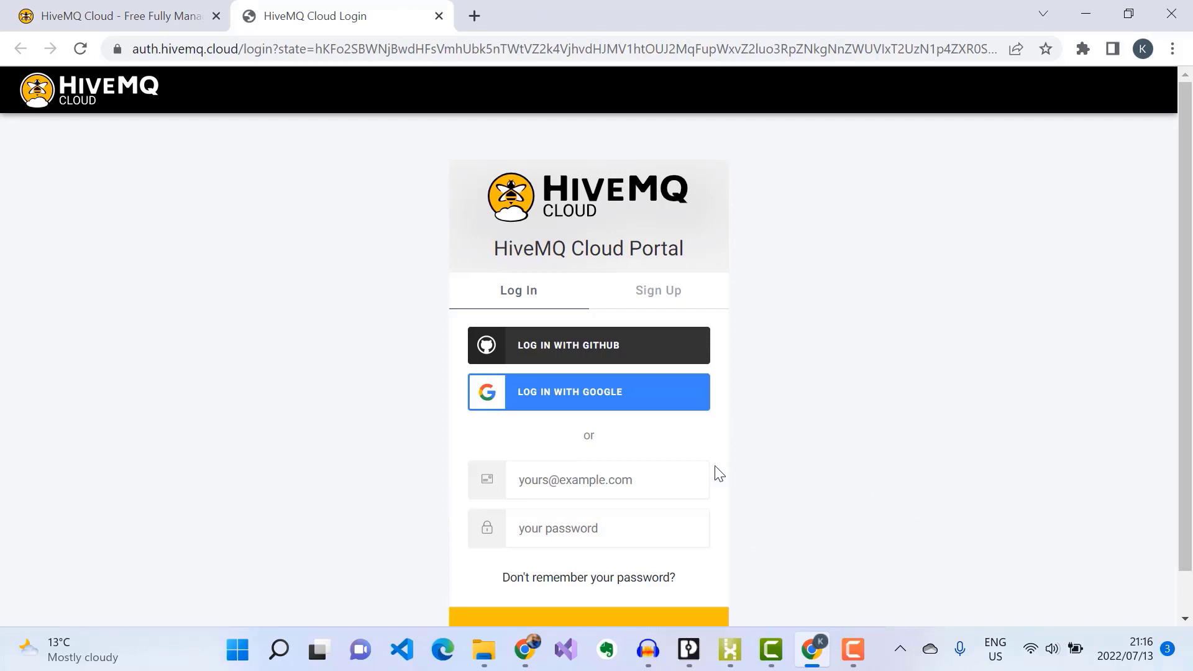
Step: Create a HiveMQ Cloud account using Sign up with Google and the chosen Google account
click(658, 303)
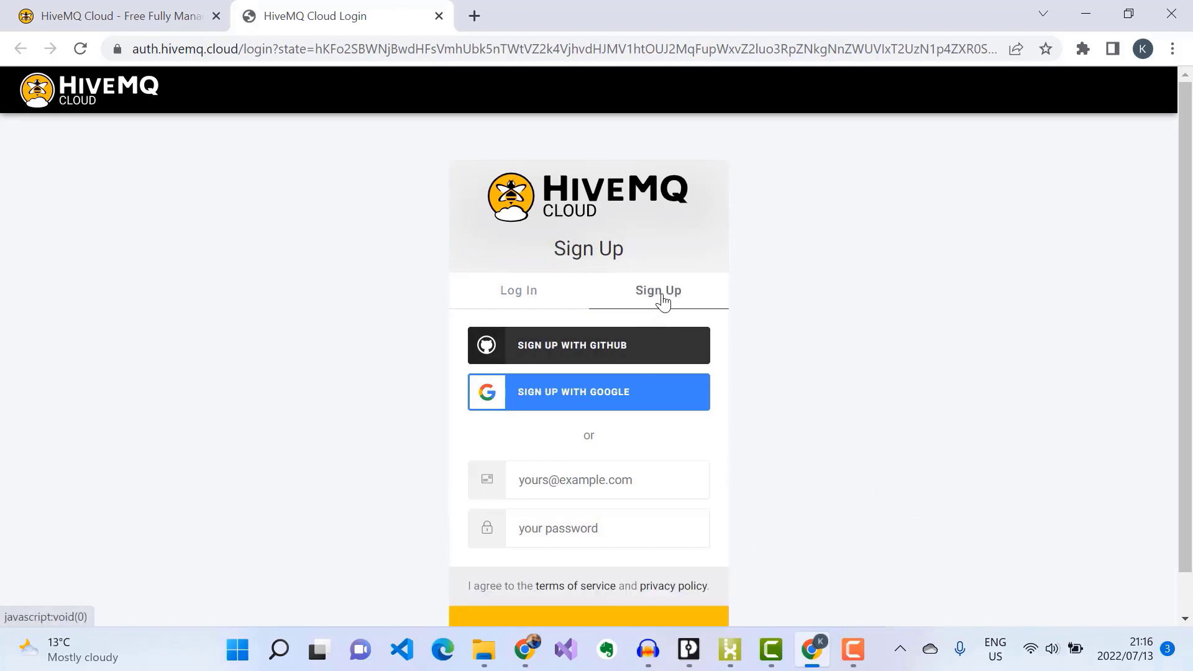
click(548, 399)
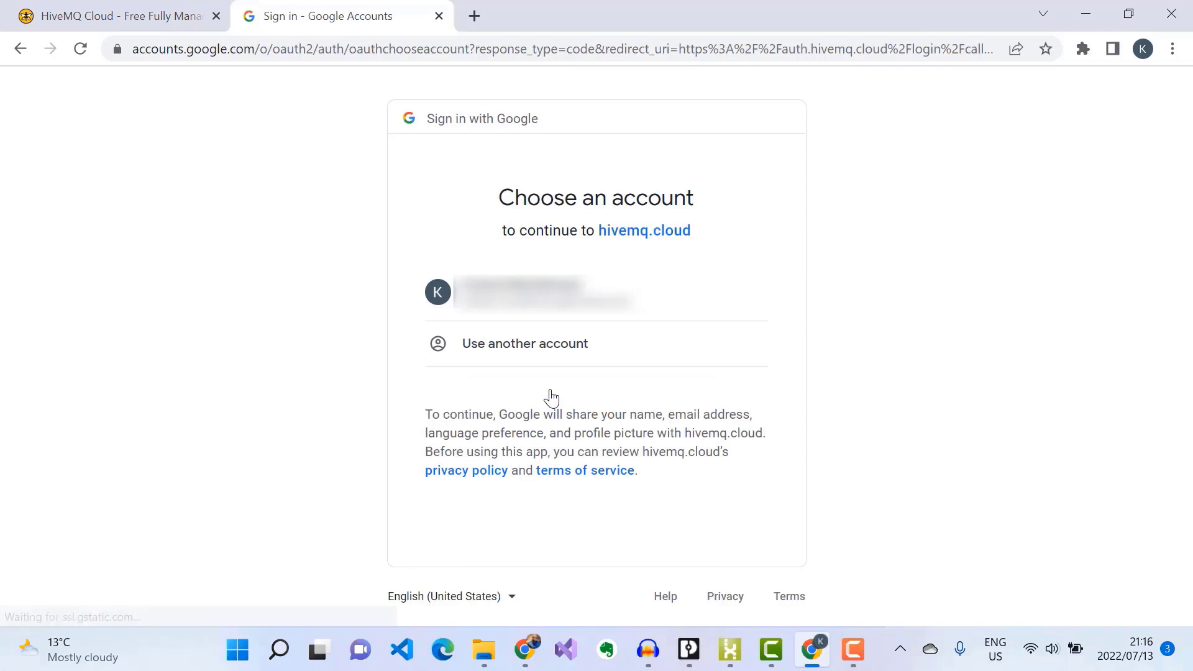
click(522, 293)
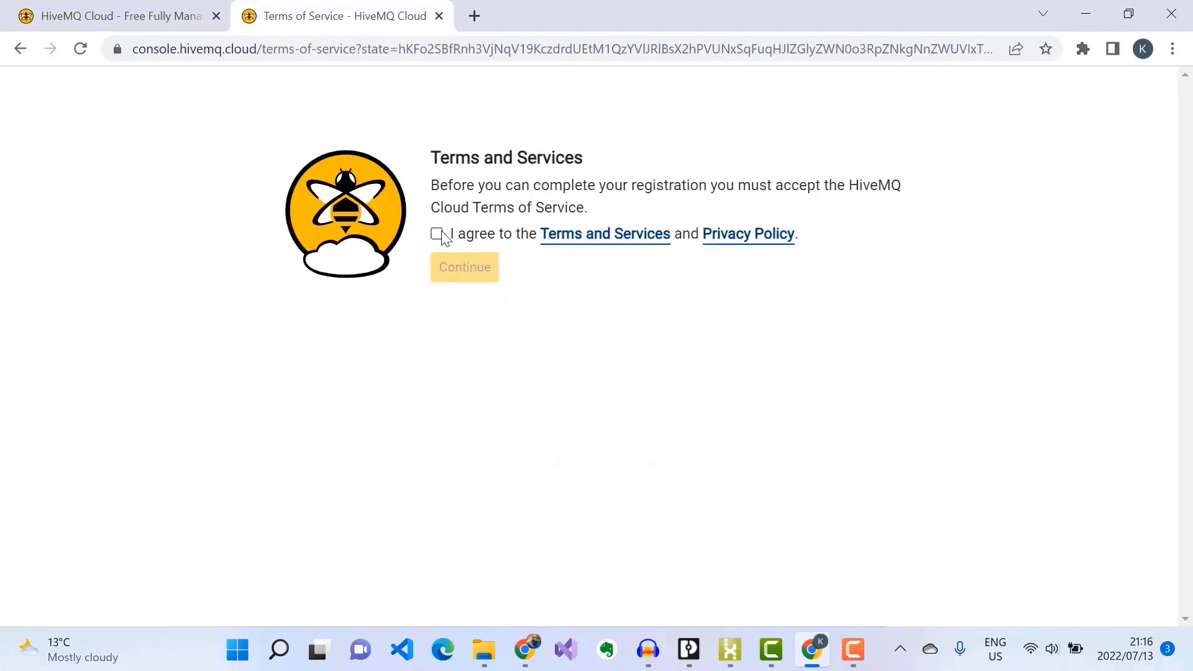
Step: Accept the terms and privacy policy and complete the profile with company HiveMQ
click(437, 234)
click(461, 272)
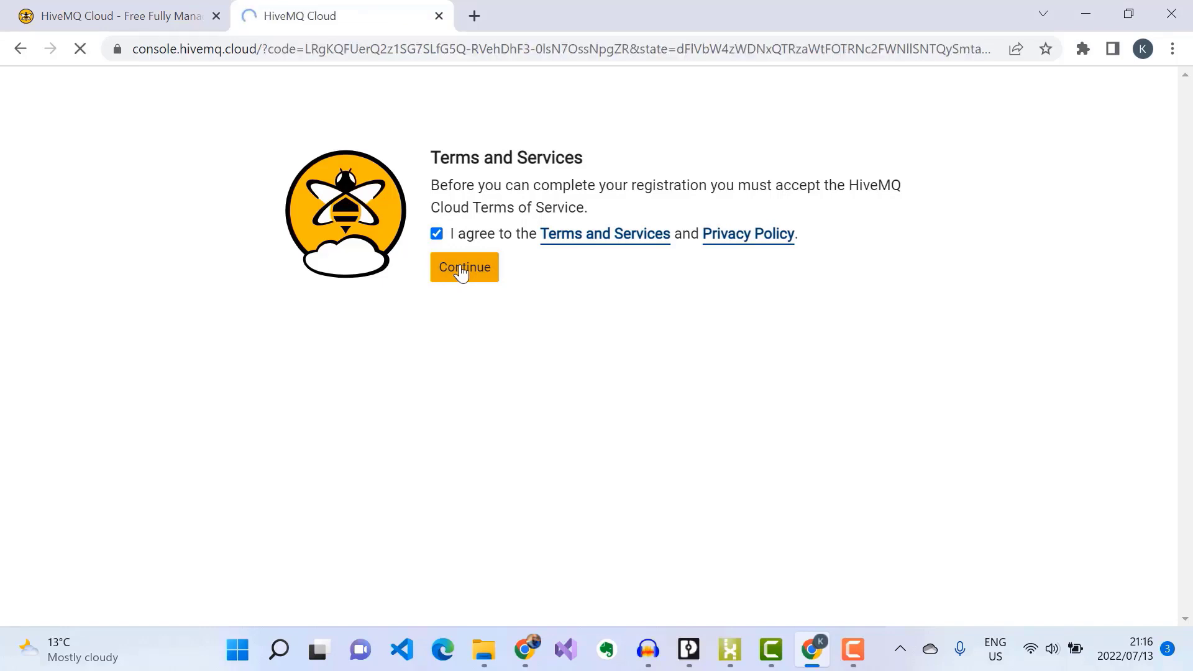
click(524, 440)
click(576, 490)
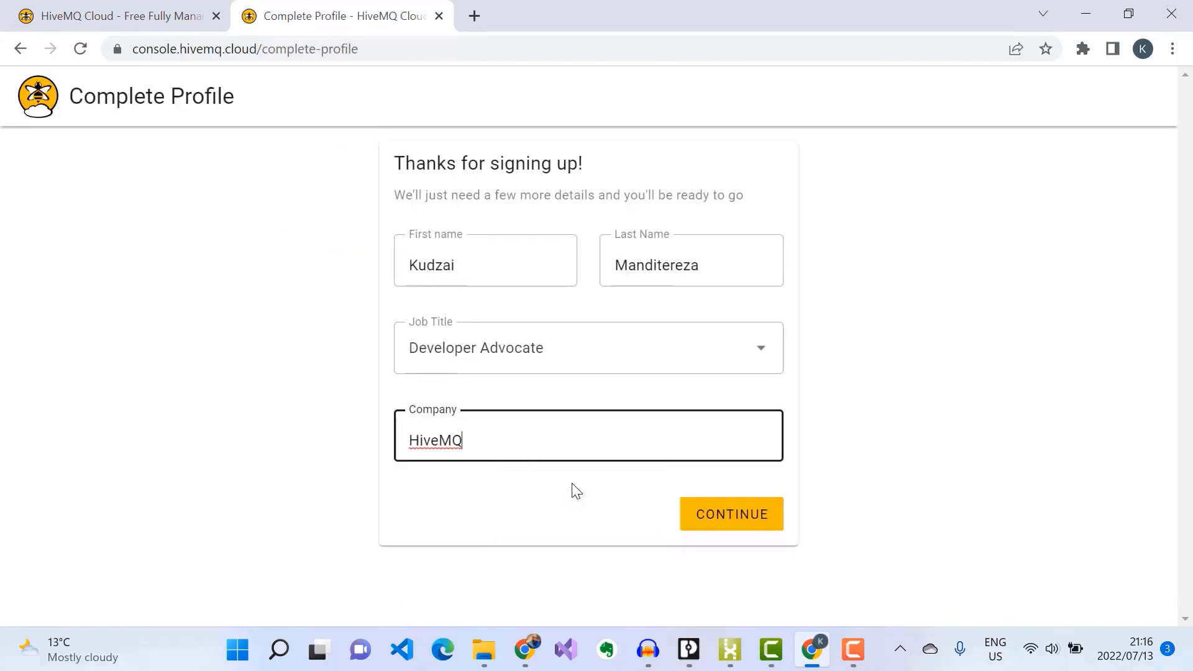
click(719, 514)
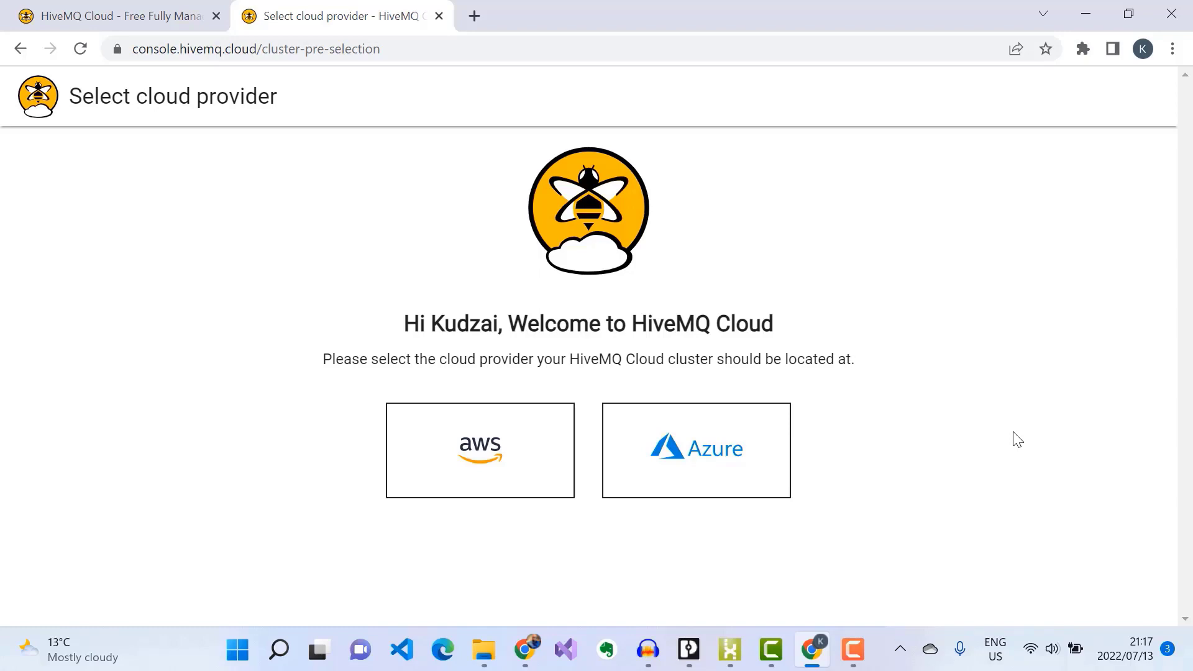
Step: Create the free cluster on AWS and add MQTT client username and password credentials
click(488, 445)
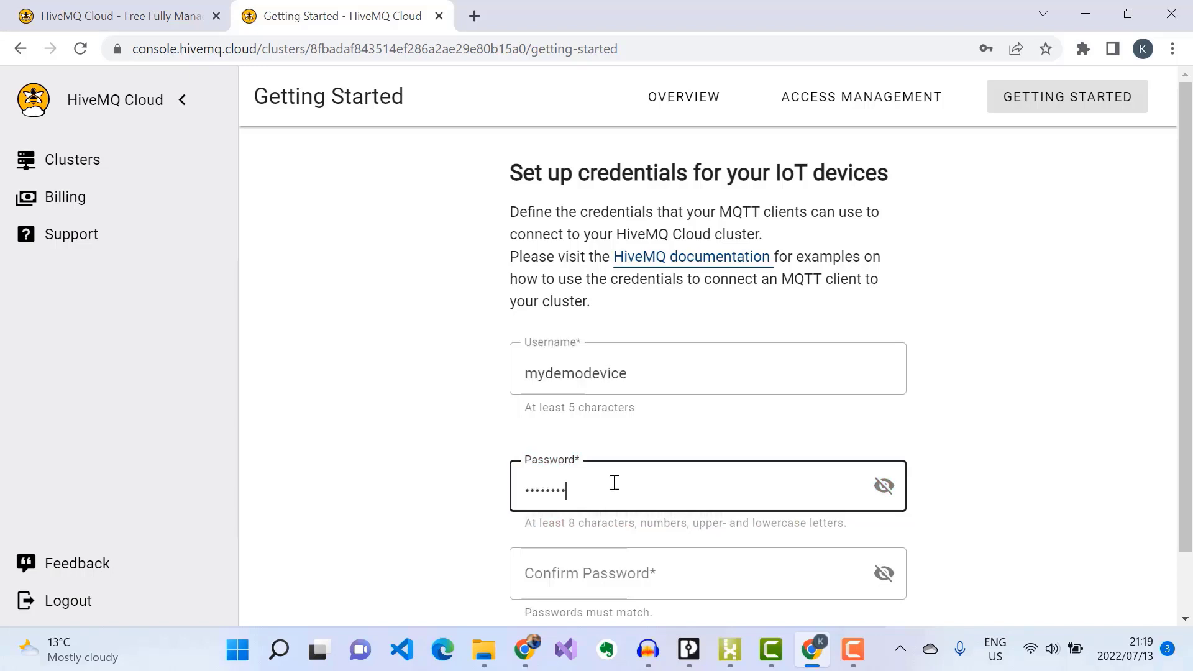
text(••••)
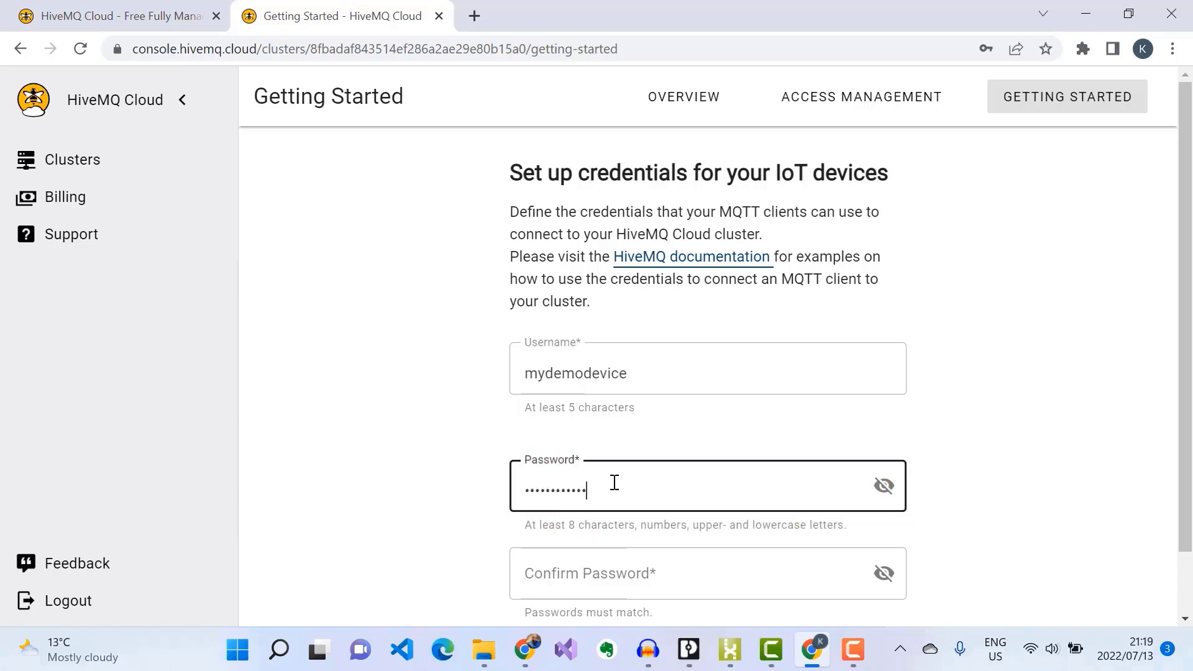
click(621, 556)
key(ctrl+v)
scroll(621, 557, down, 1)
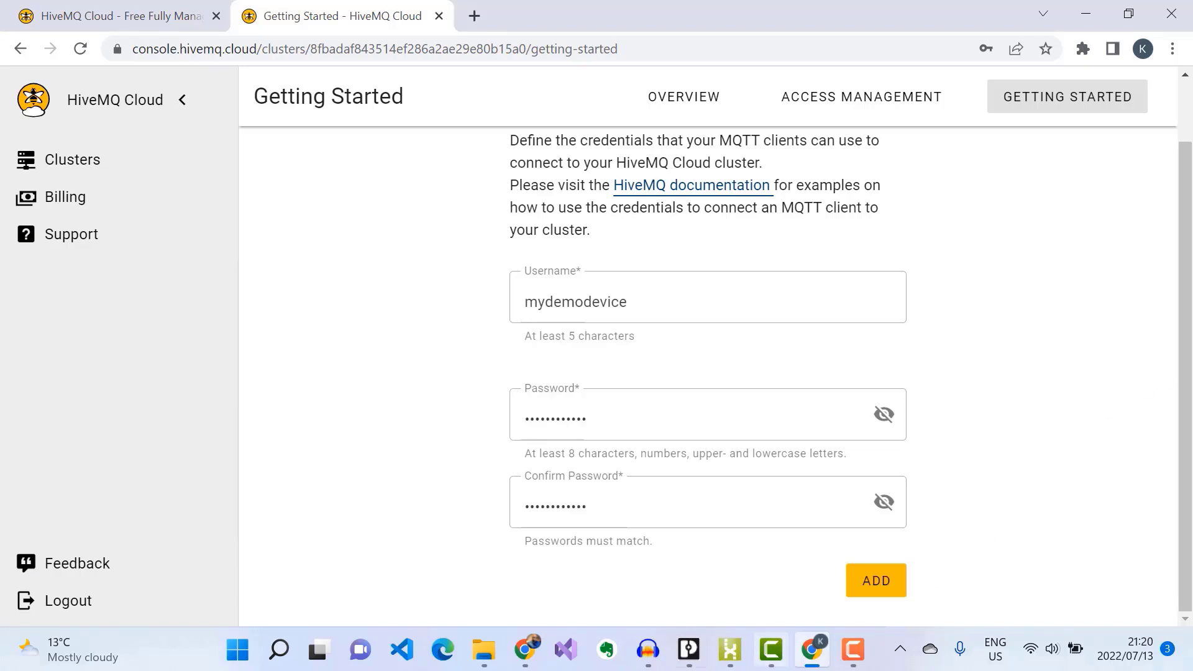
click(855, 588)
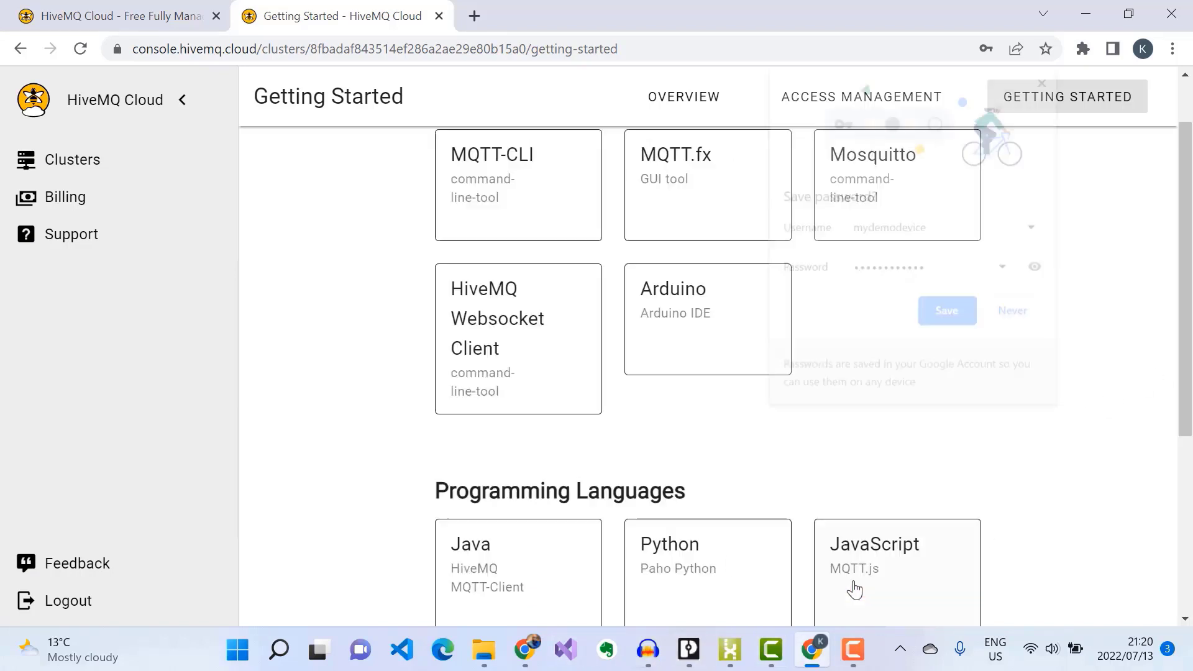
click(962, 323)
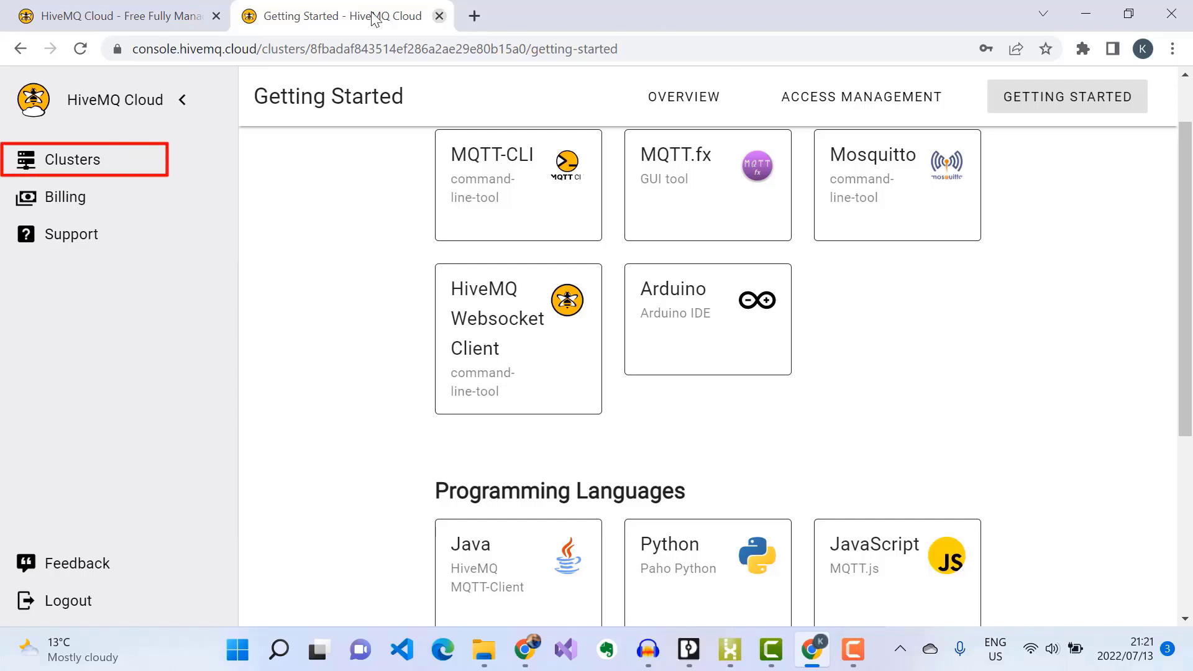
Step: Open the free cluster's details from Clusters and copy its Cluster URL
click(84, 160)
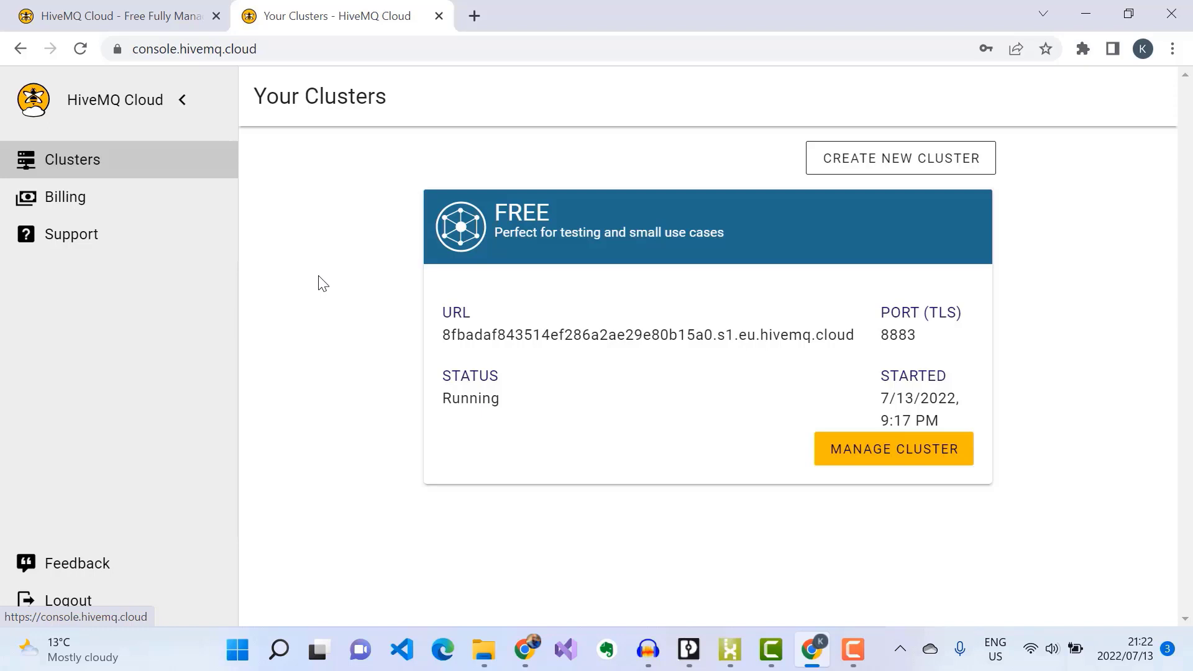
click(873, 452)
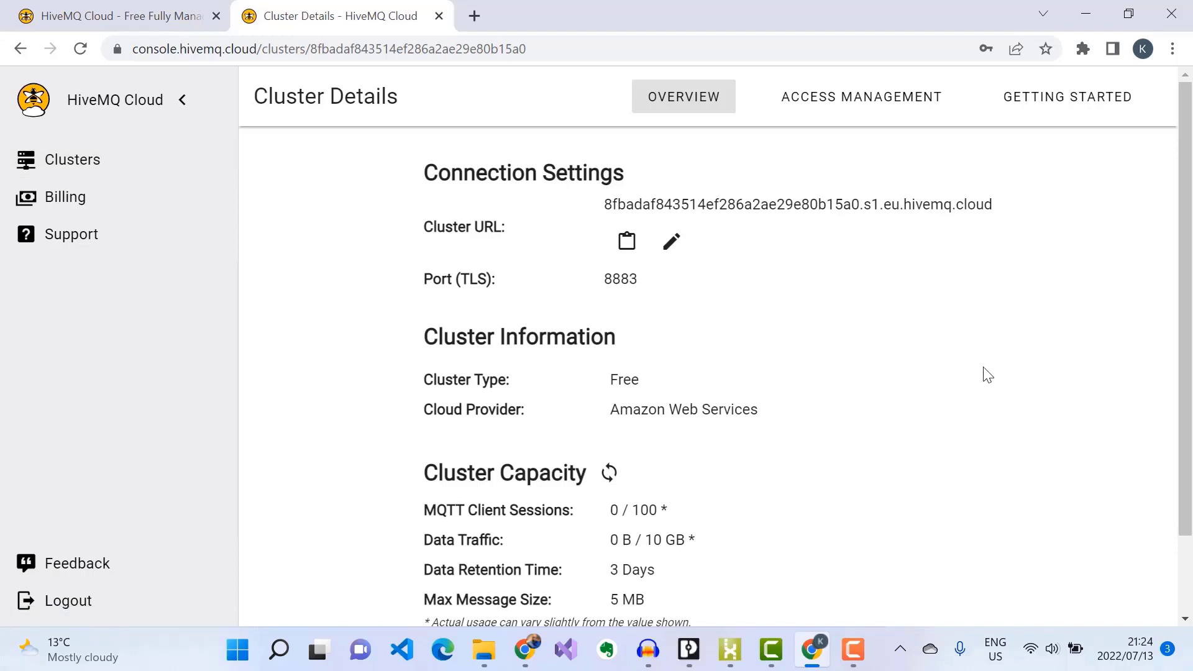
click(637, 241)
click(824, 98)
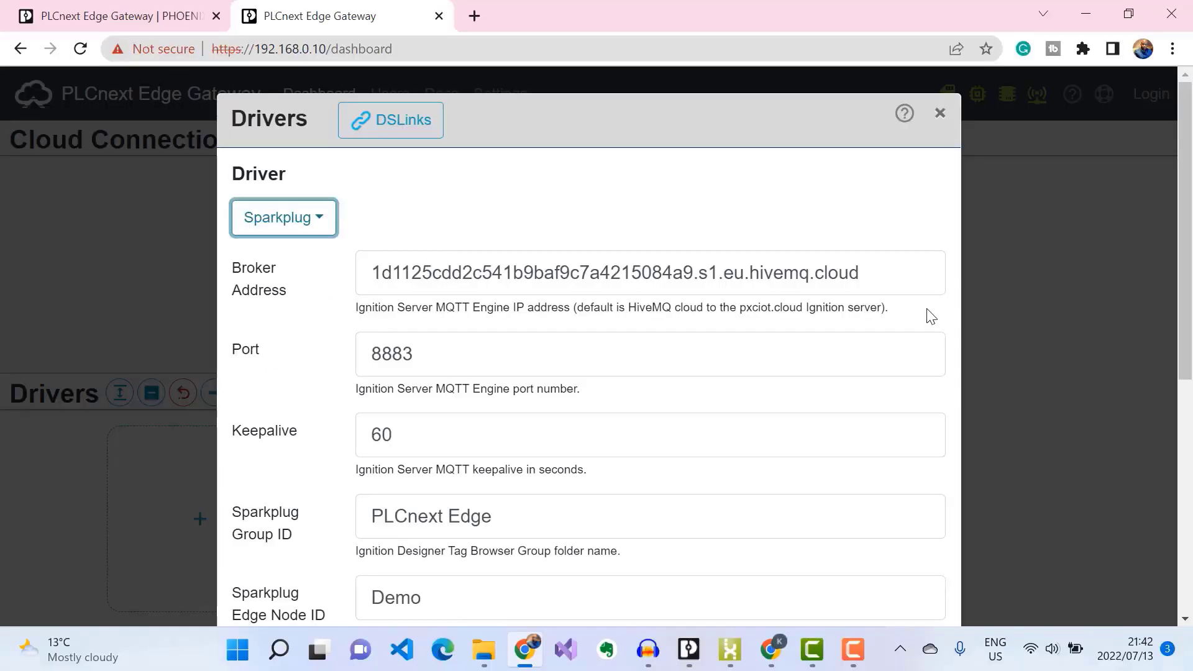
Step: Replace the Broker Address with the pasted HiveMQ cluster URL
click(880, 273)
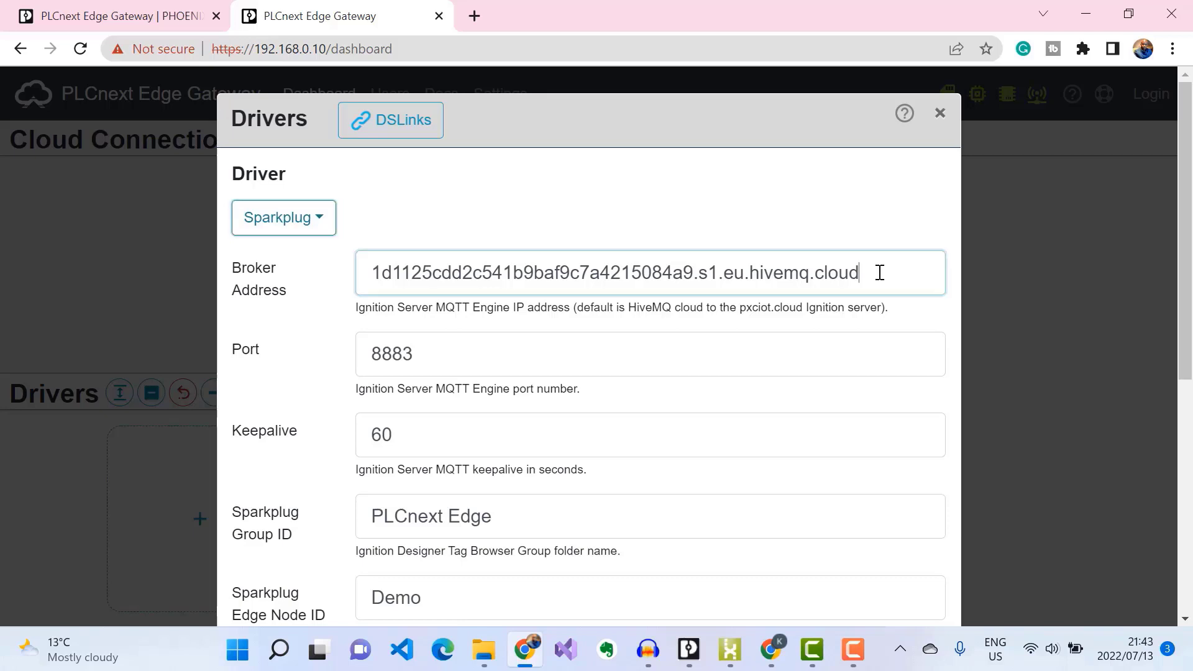
key(ctrl+a)
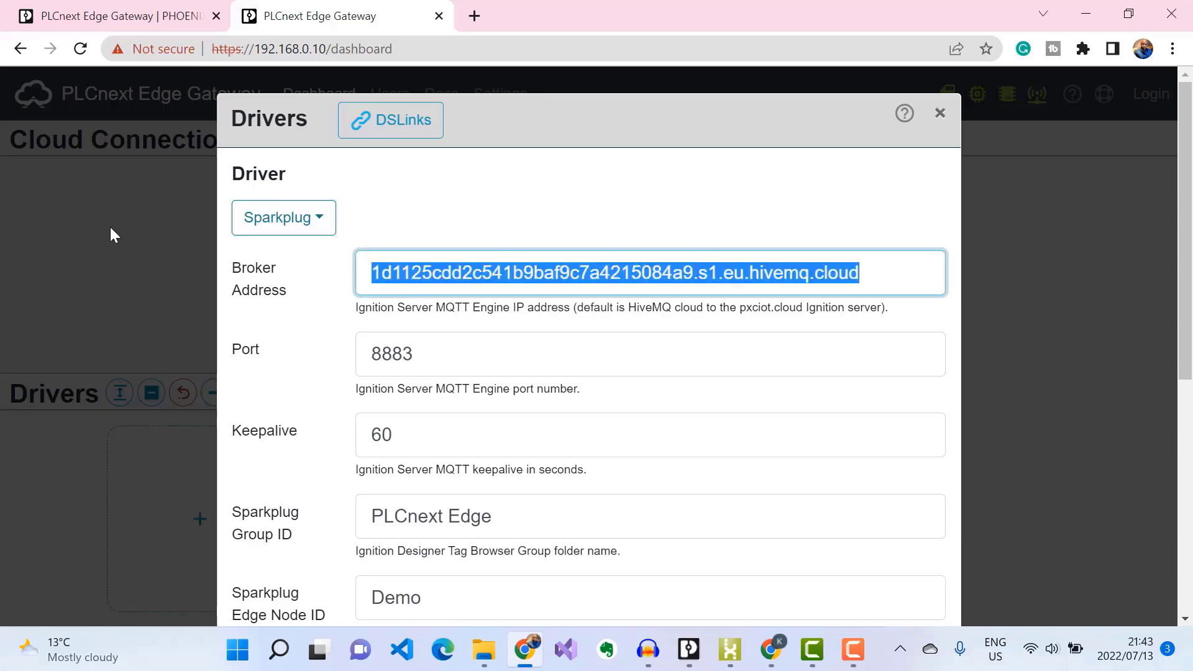
key(BackSpace)
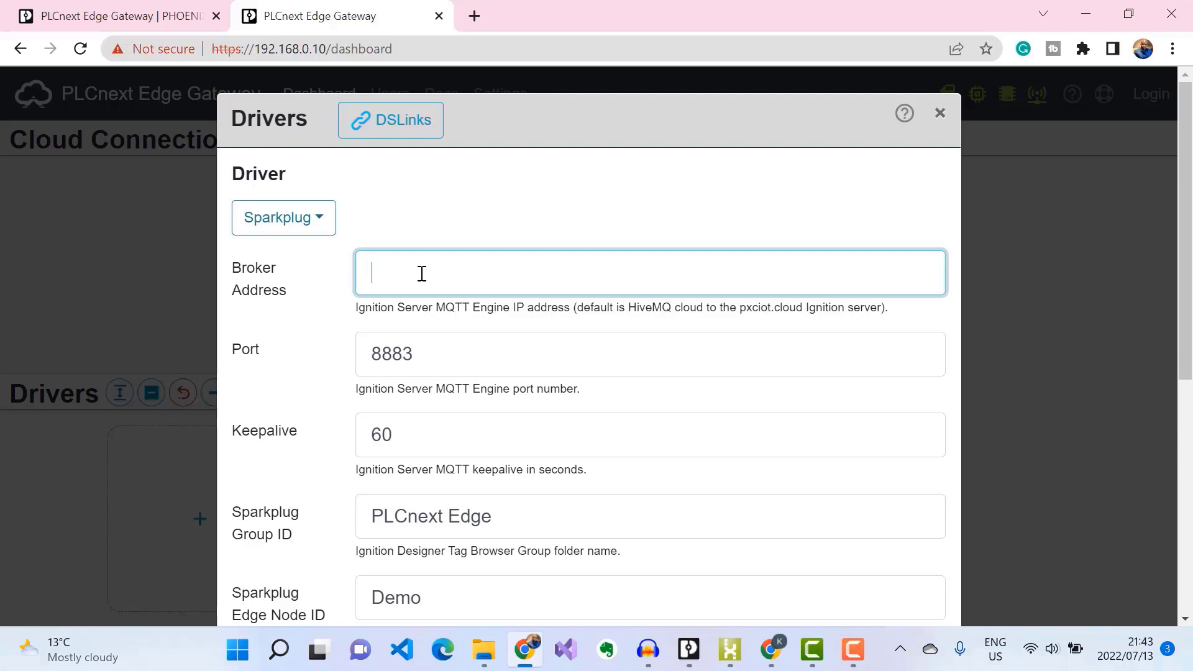
key(ctrl+v)
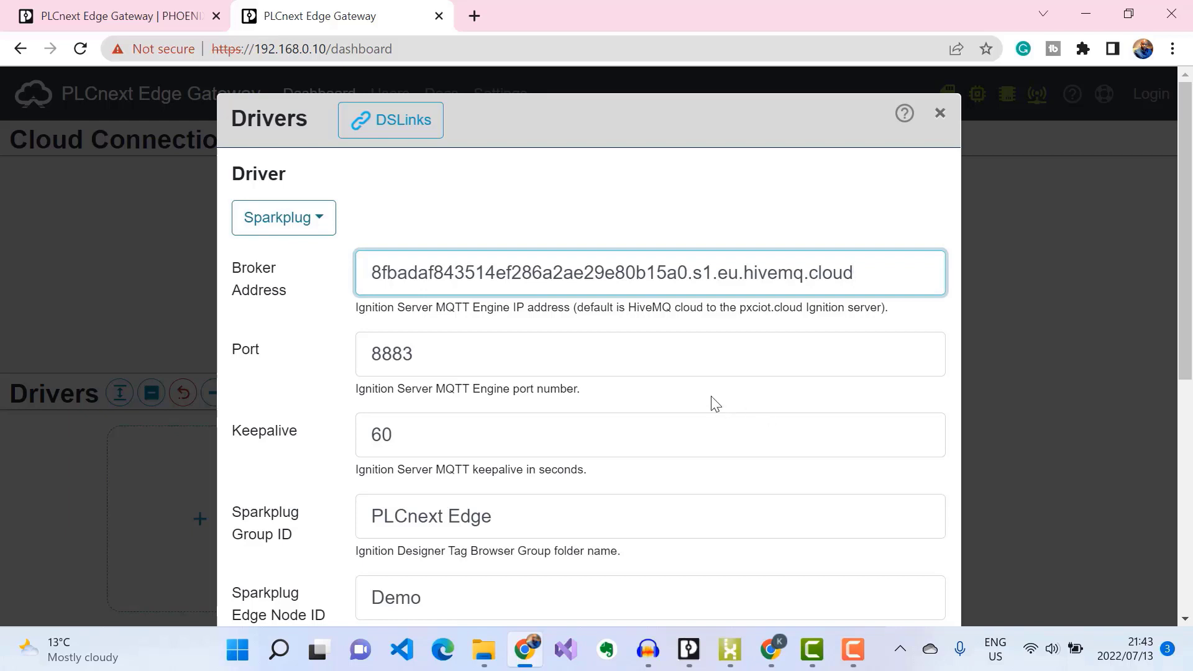
scroll(713, 401, down, 3)
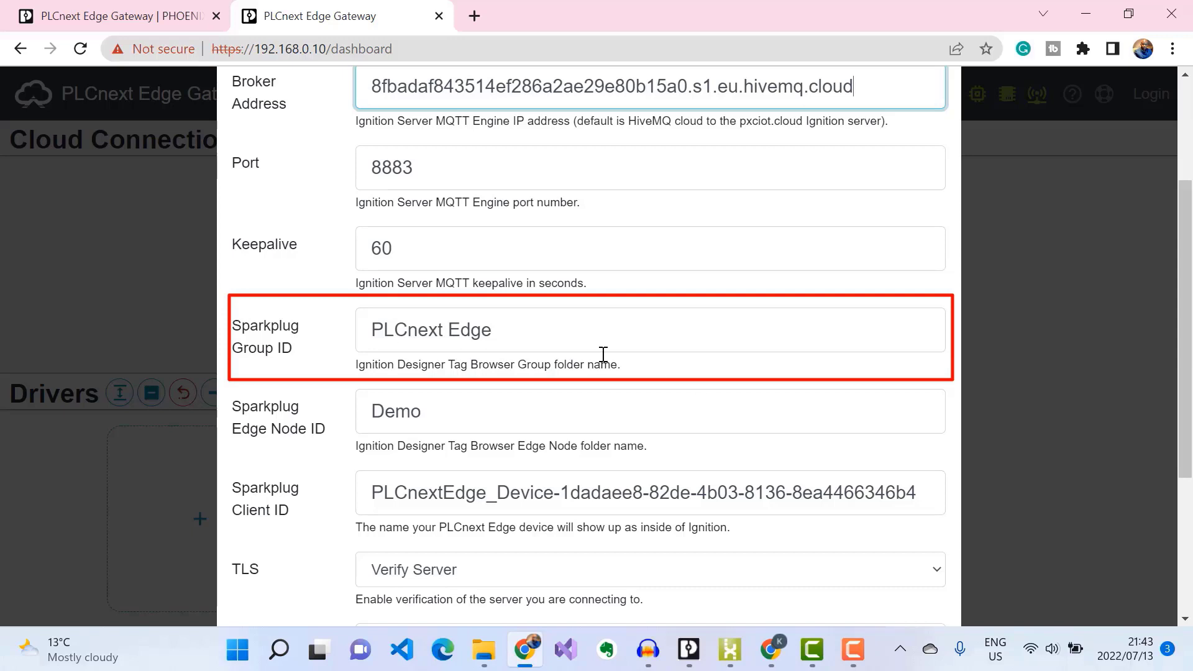
Step: Set Group ID to MyDemoRoom and Edge Node ID to PLCNextStartKit
drag(543, 330, 236, 314)
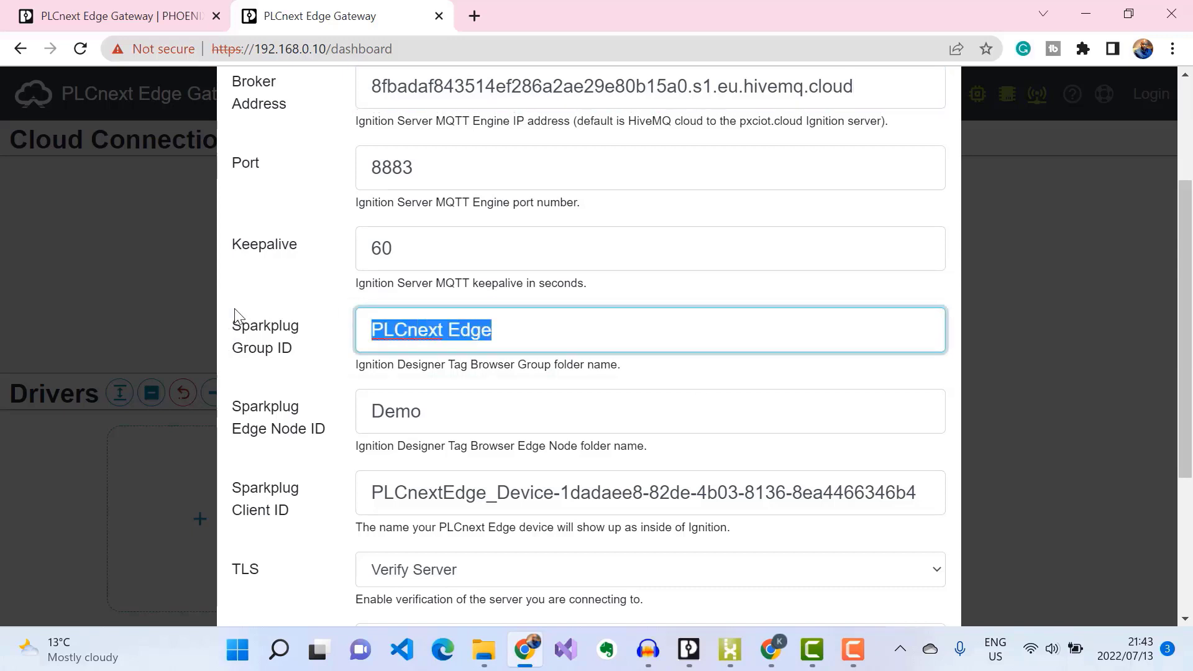
text(MyDemoRoom)
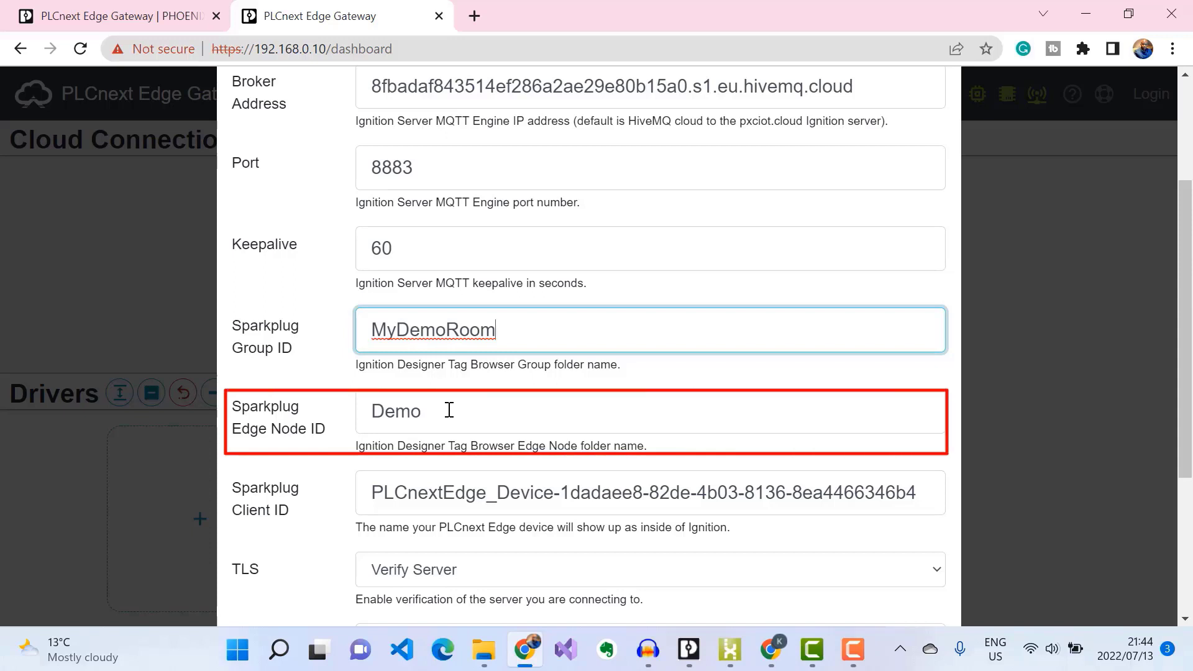
drag(447, 411, 231, 366)
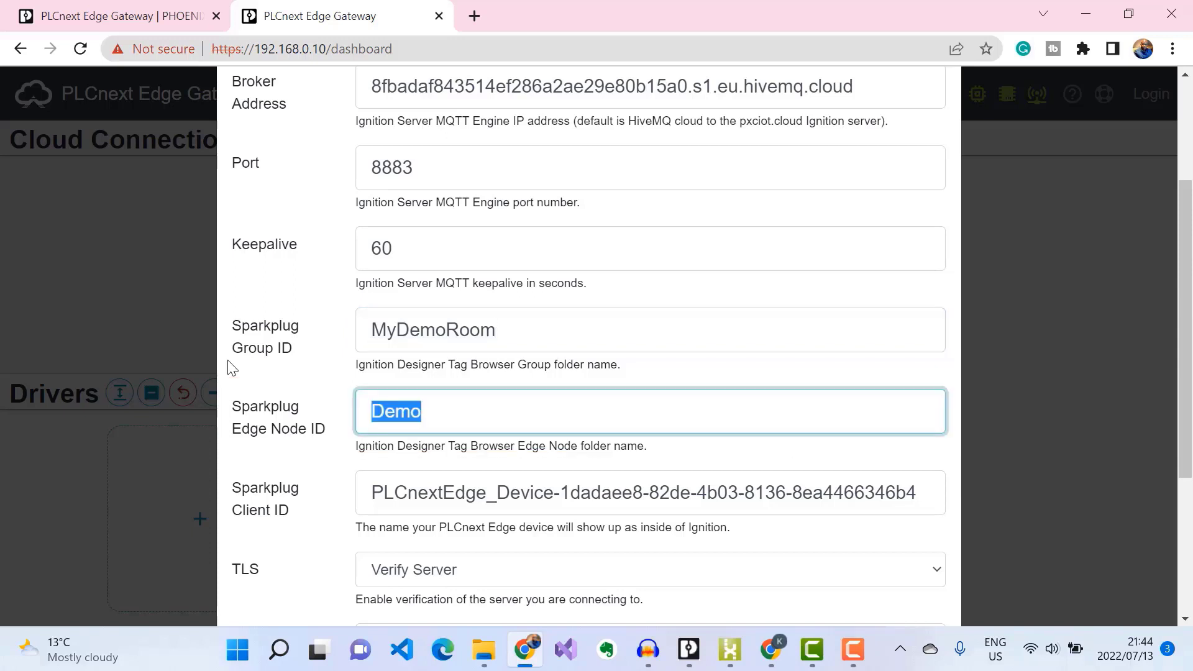
text(PLCNextStar)
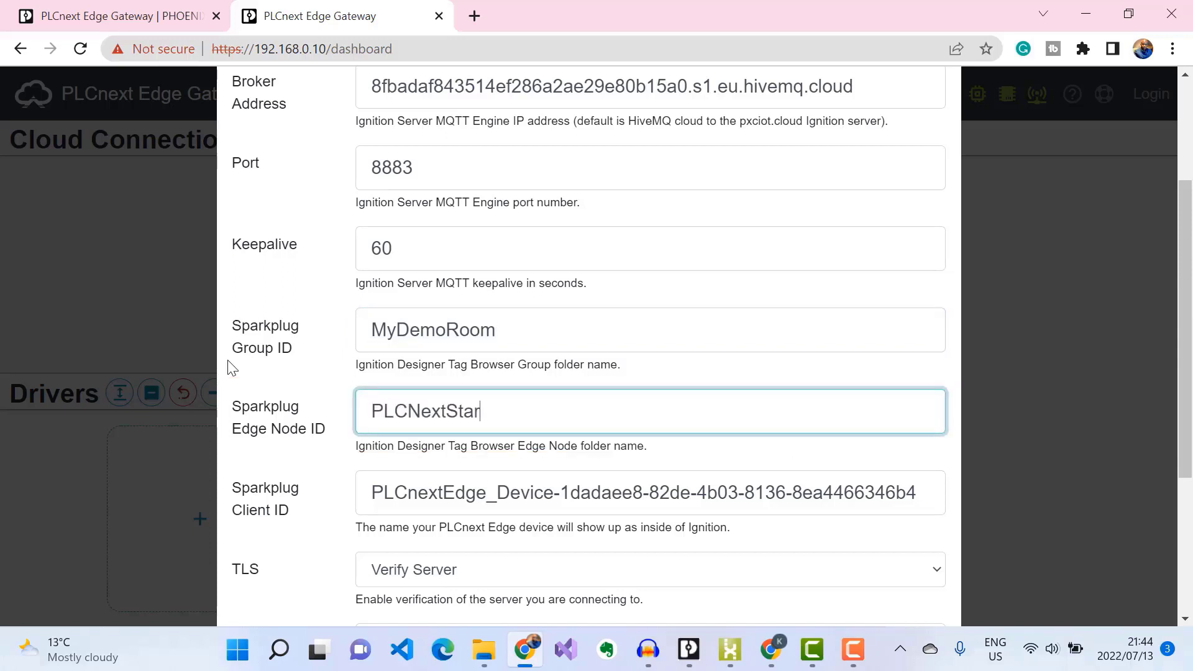
text(tKit)
key(Tab)
Step: Keep the TLS mode set to Verify Server
scroll(863, 473, down, 1)
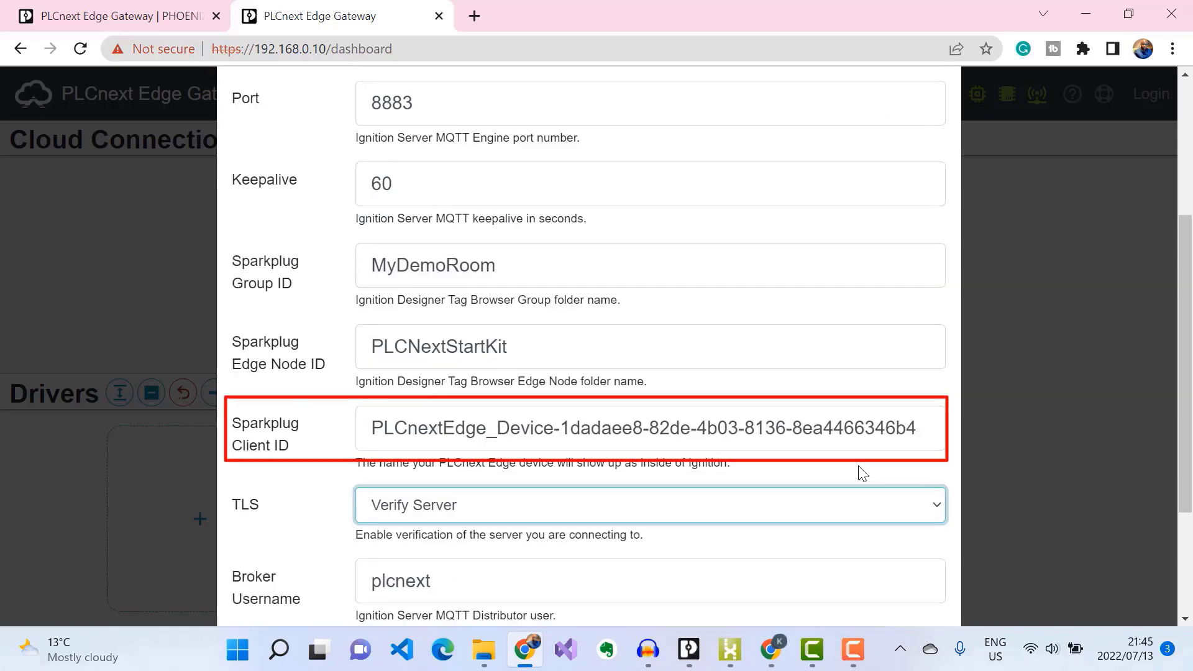
scroll(862, 473, down, 1)
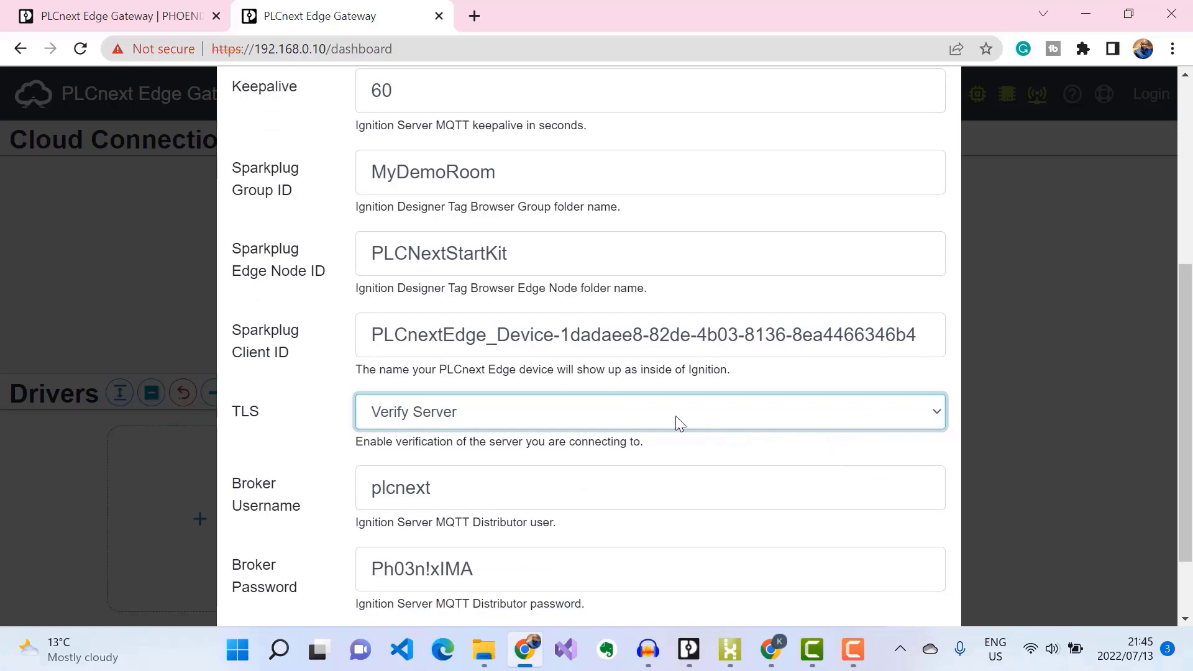
click(657, 408)
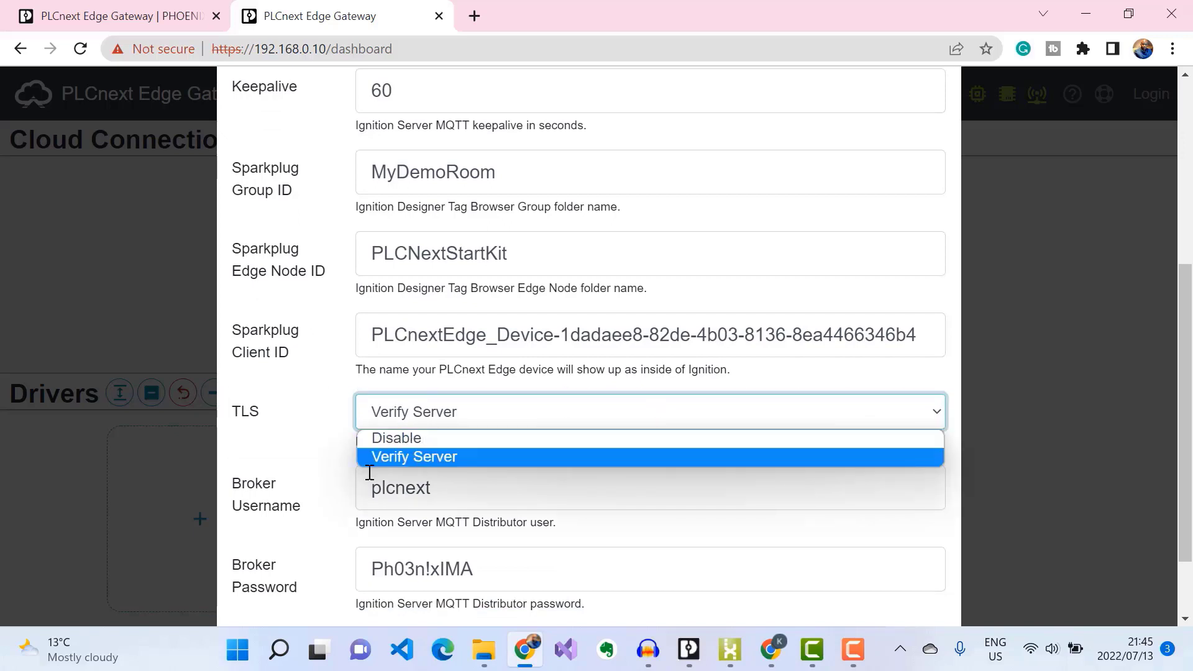
click(446, 460)
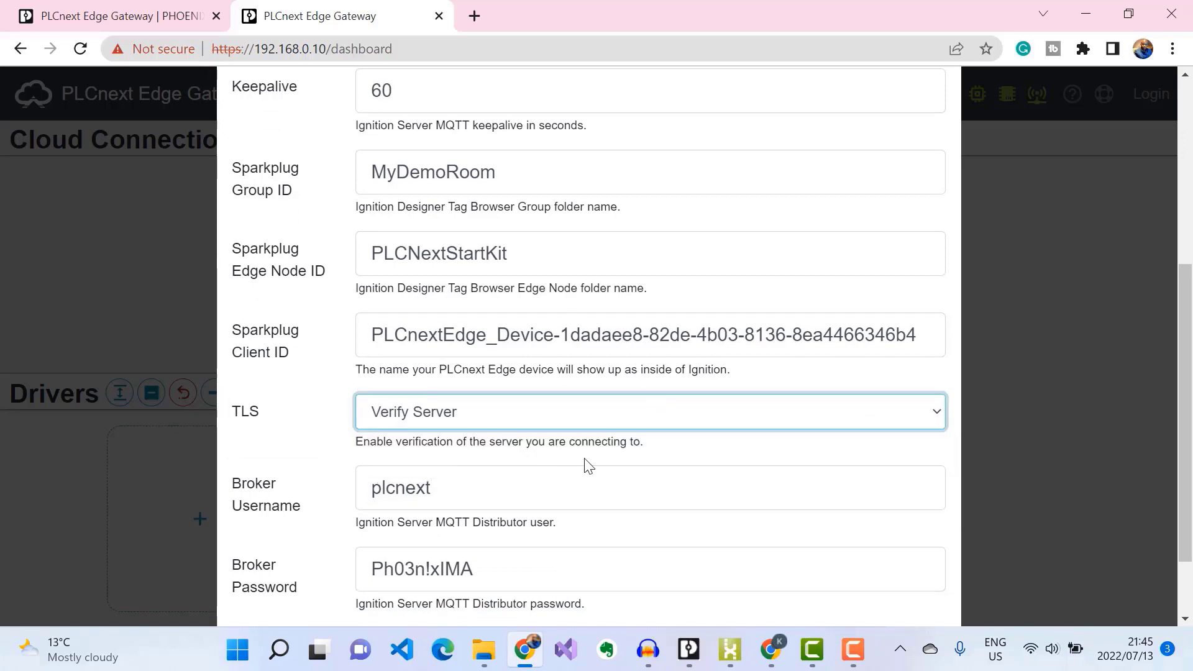
Step: Enter the HiveMQ client username and broker password, then submit the Sparkplug settings
scroll(588, 466, down, 1)
click(457, 400)
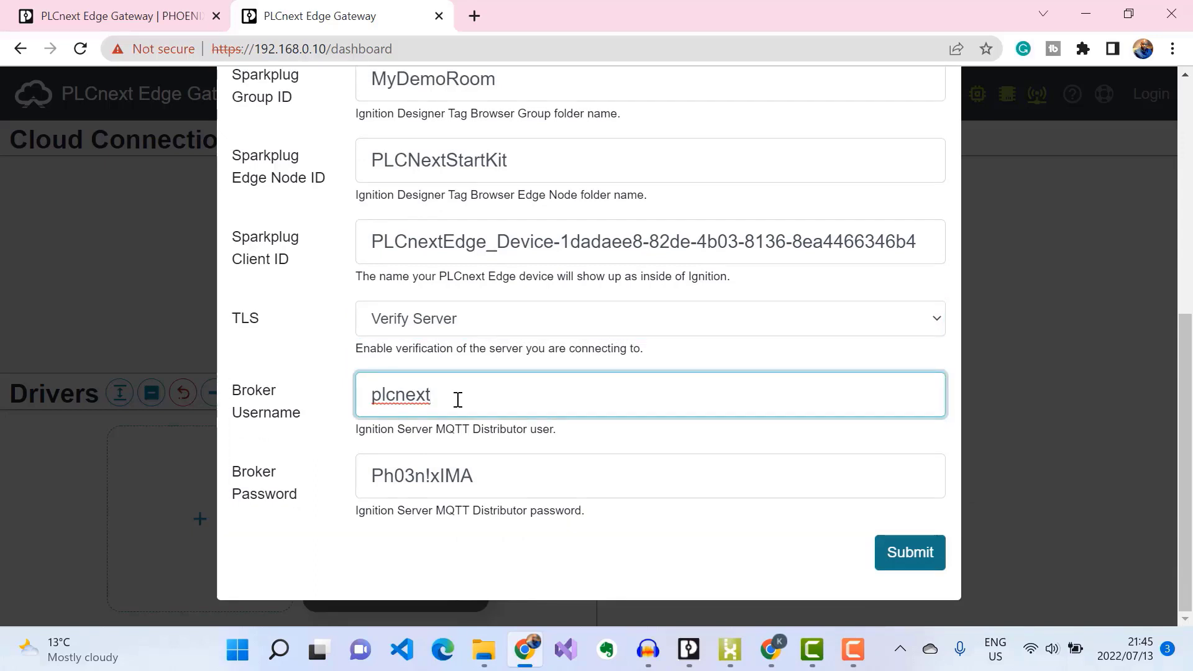
drag(458, 400, 248, 392)
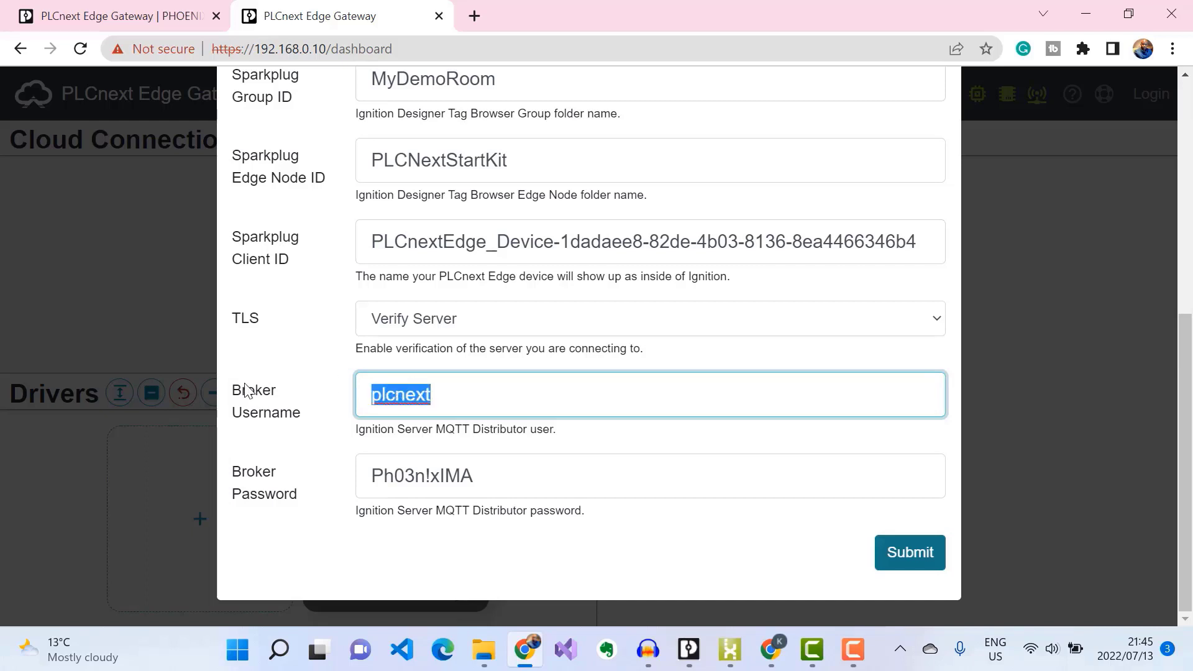
text(mydemodevice)
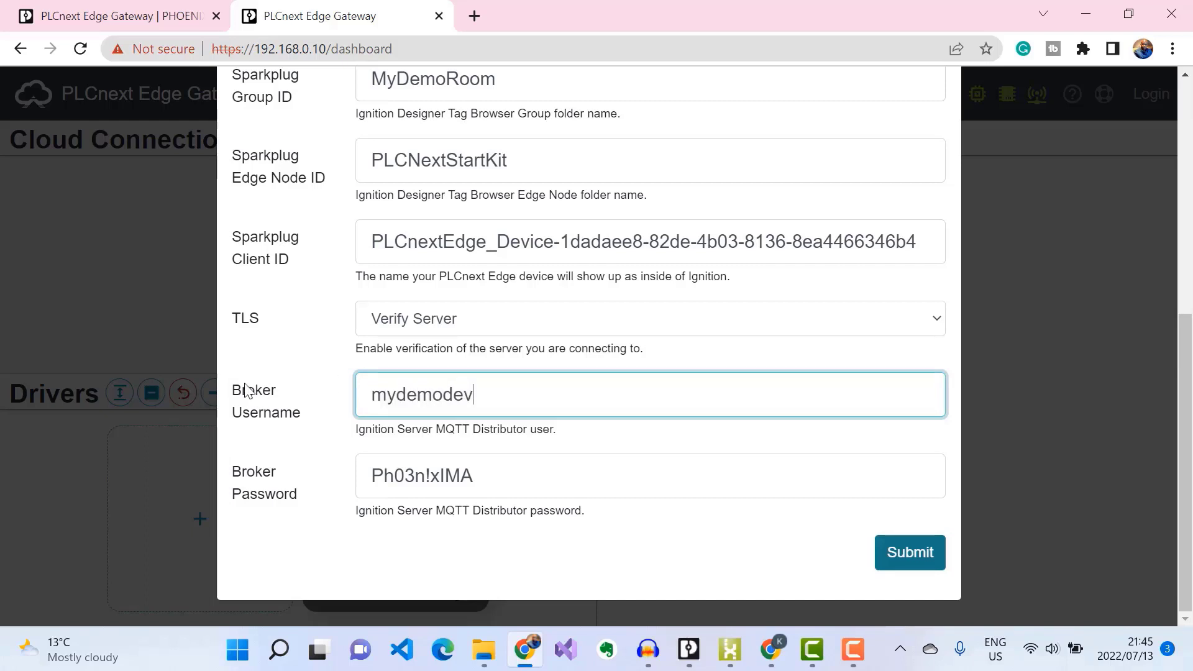
key(Tab)
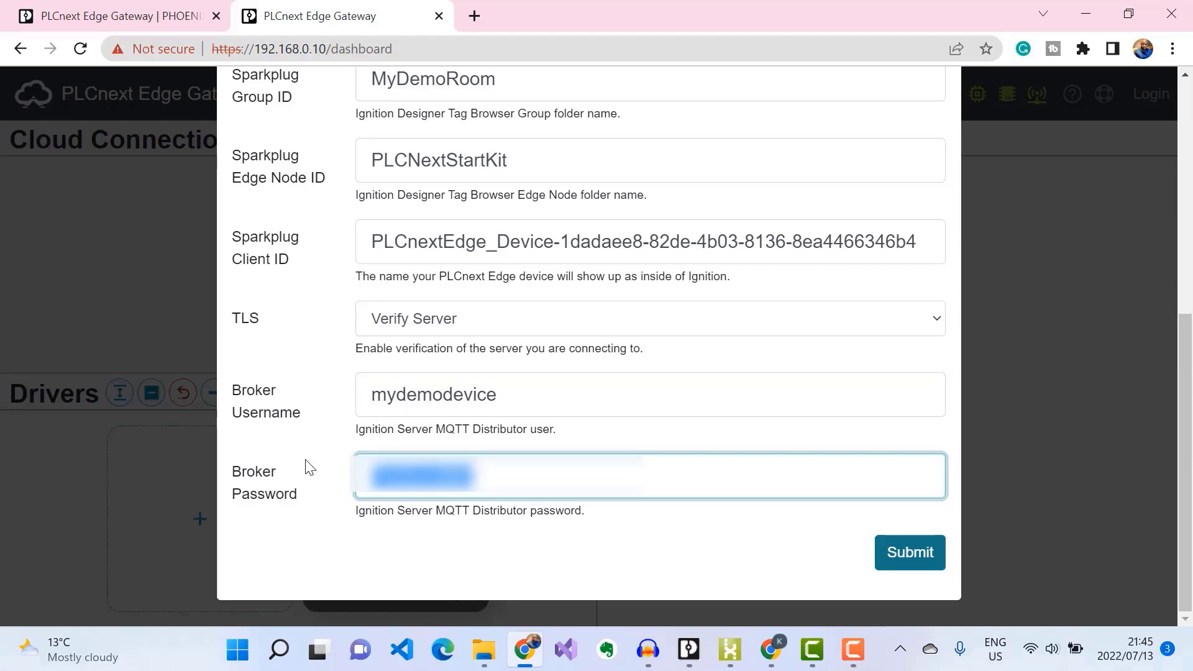
text(password1234)
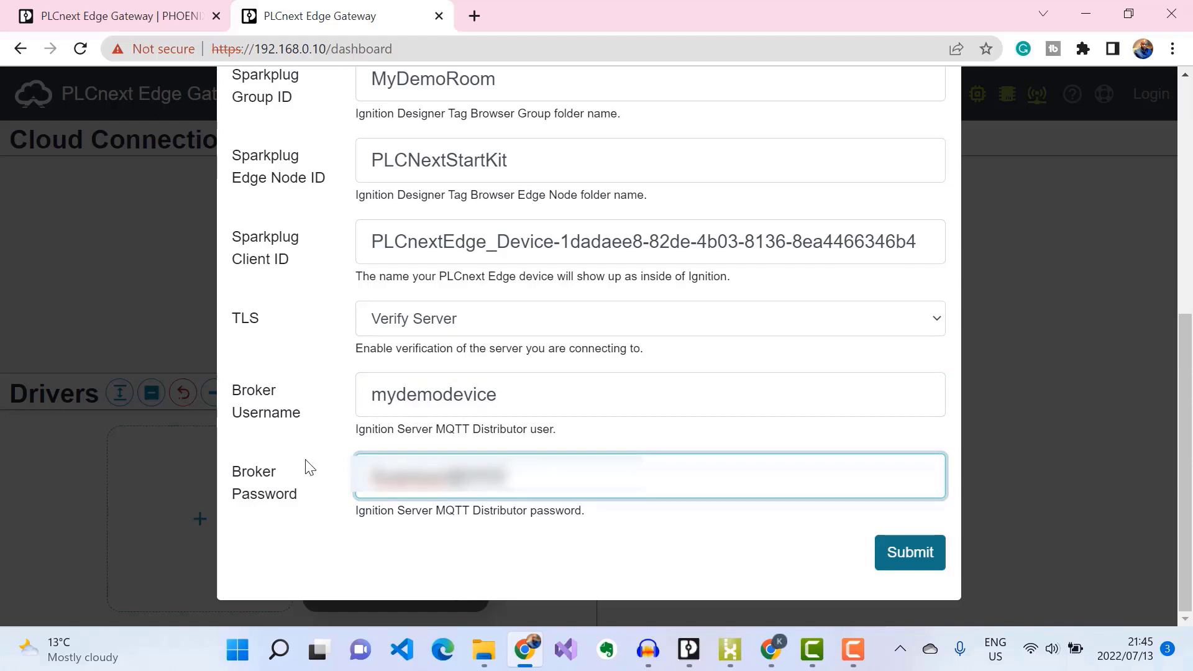
click(895, 553)
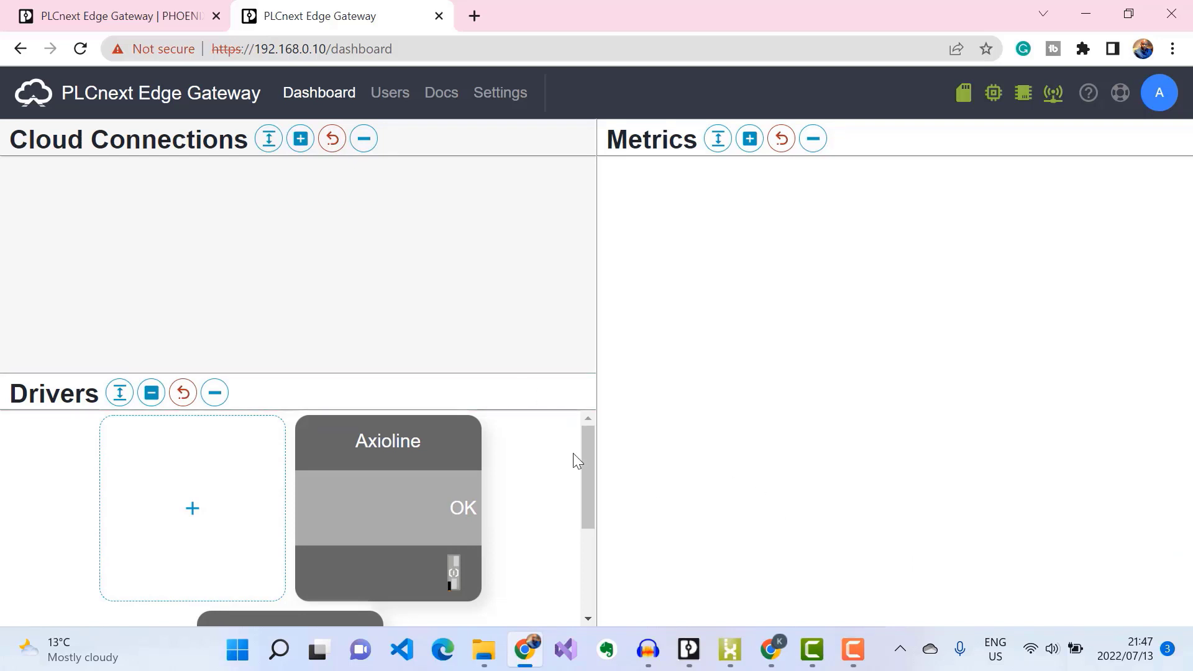
Step: Scroll the dashboard's Drivers panel to the Sparkplug card showing Connected
drag(589, 442, 594, 552)
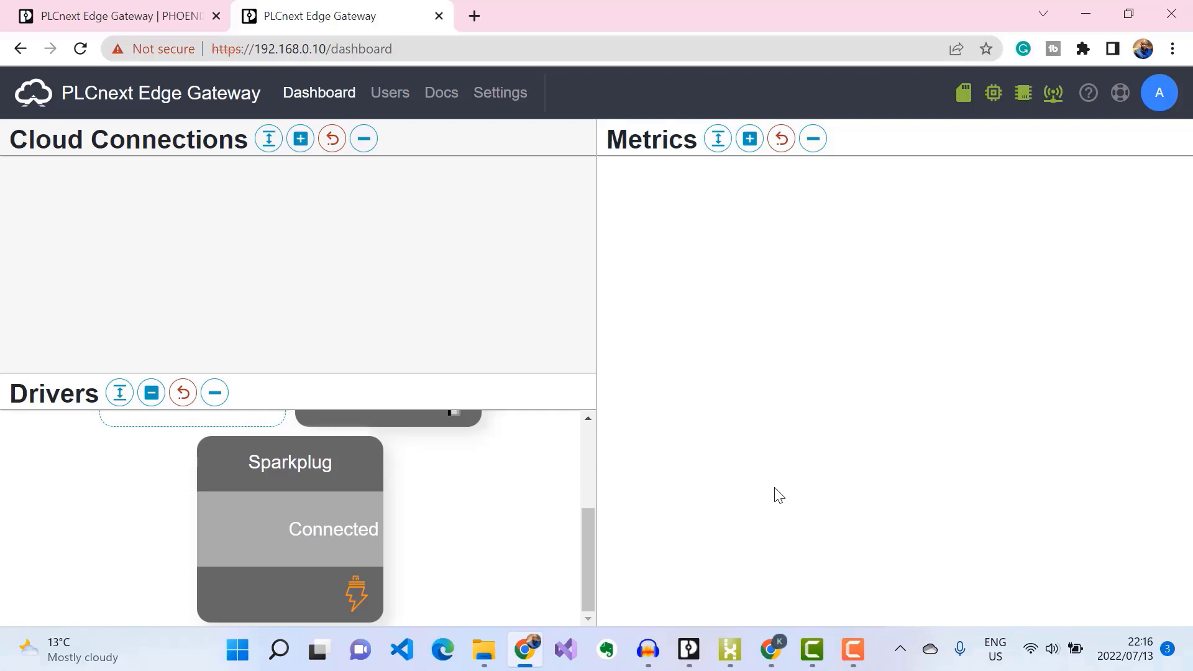
Step: Open the Sparkplug driver's details and start a New Metric under Sparkplug Metrics
click(302, 532)
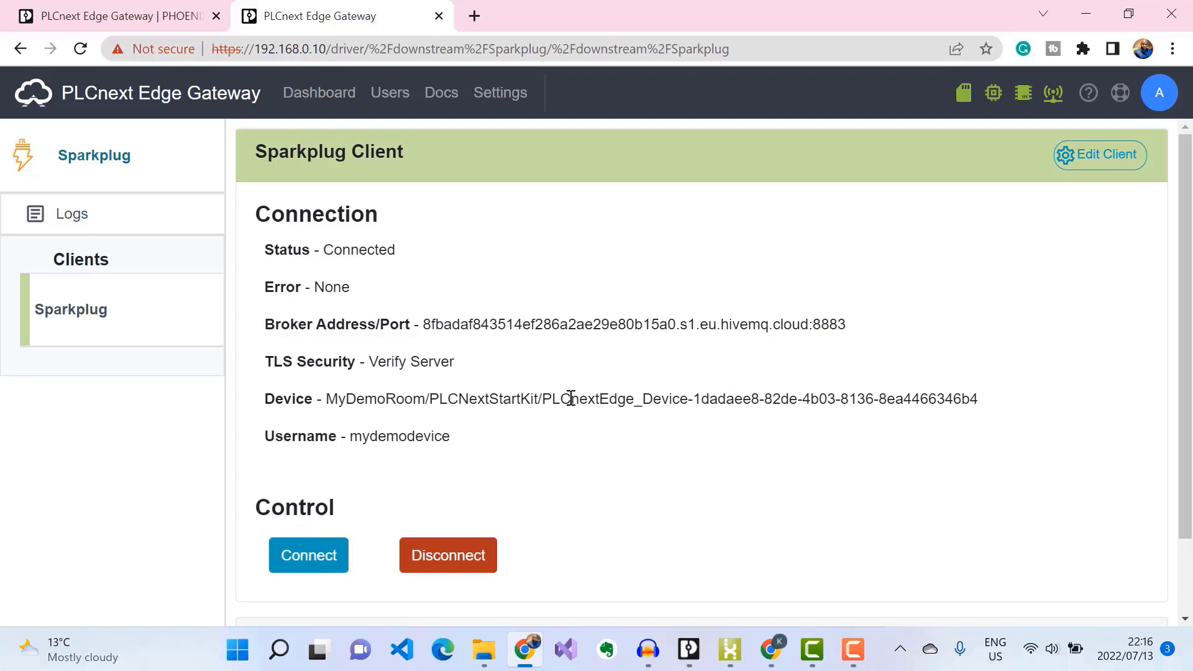
scroll(571, 397, down, 2)
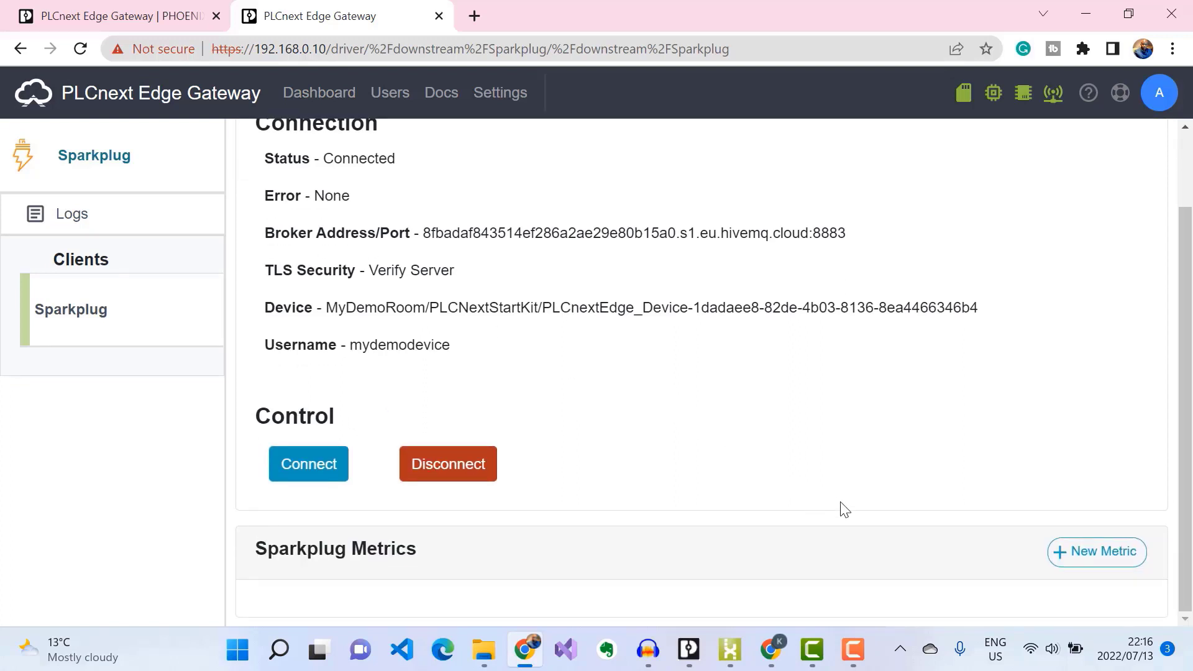
click(1062, 553)
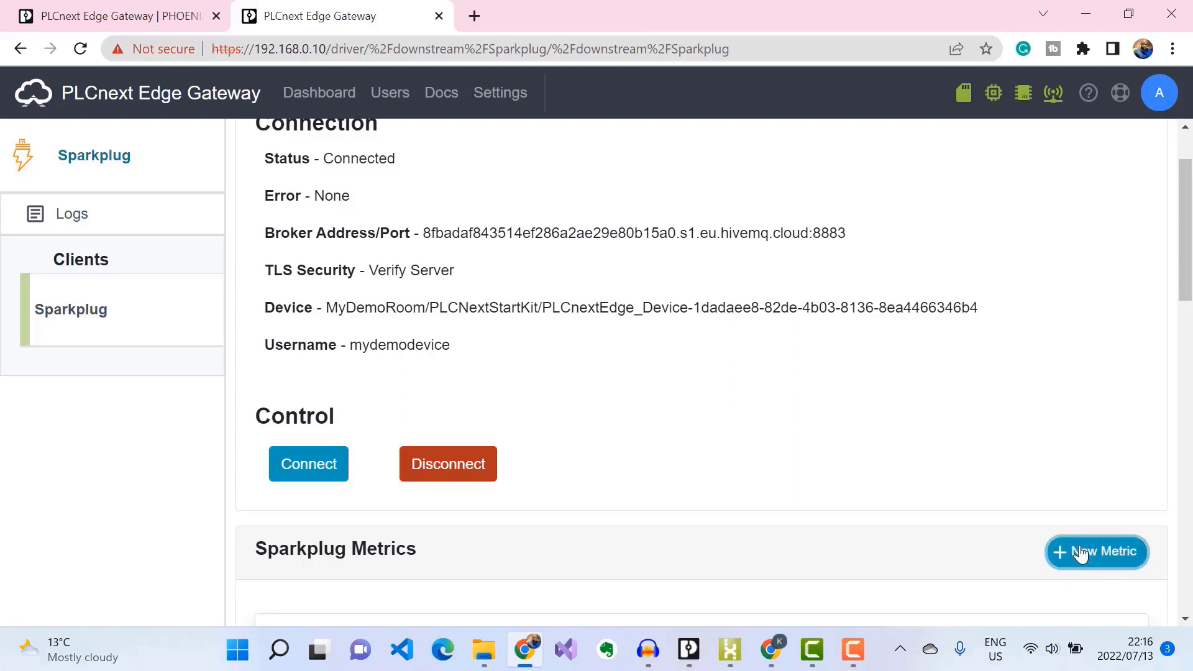
scroll(915, 383, down, 5)
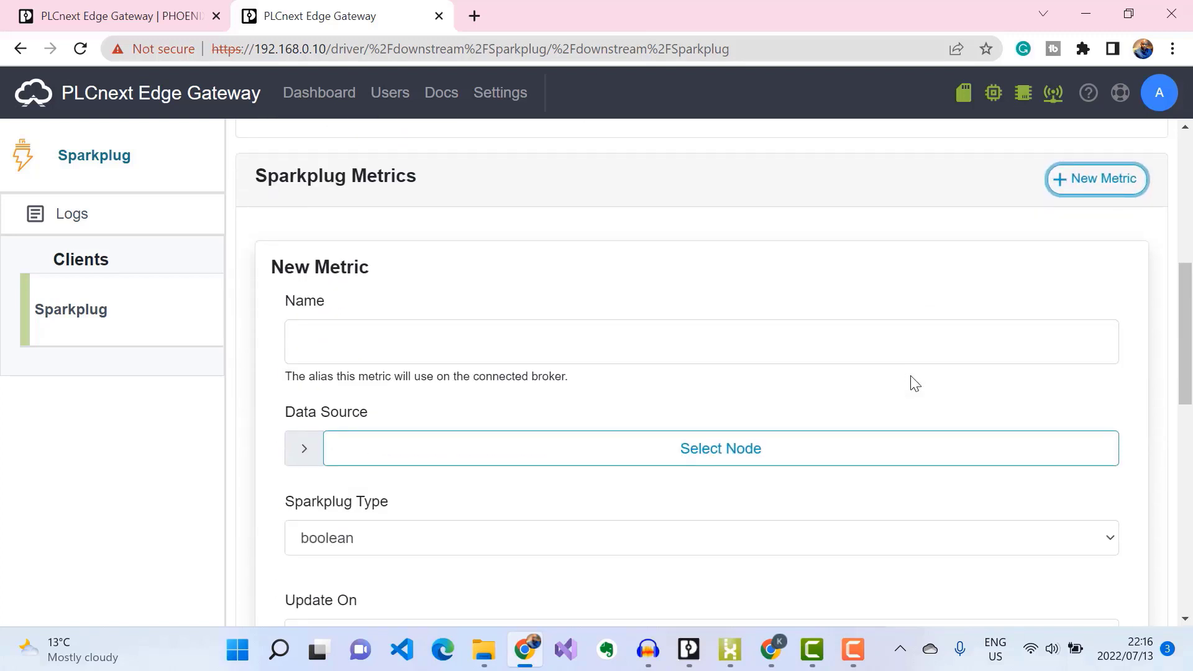
scroll(914, 383, down, 3)
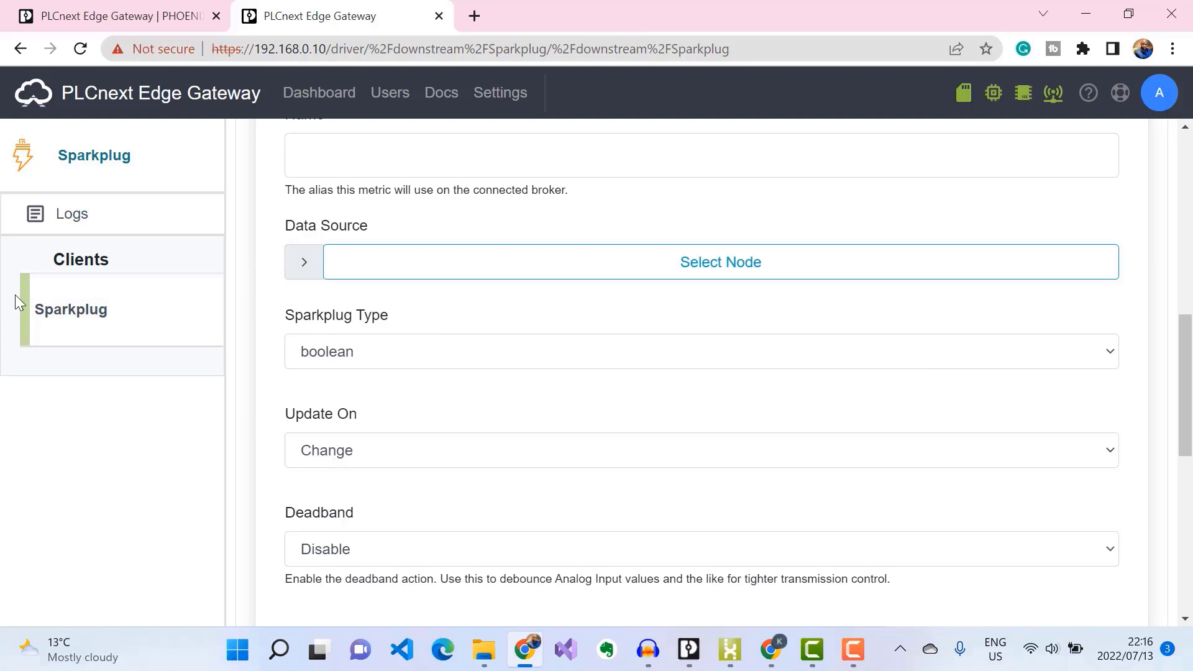
Step: Pick downstream > Axioline > modules > slot3 - AI4 U SE > channel1 - Input value as the metric source
click(312, 261)
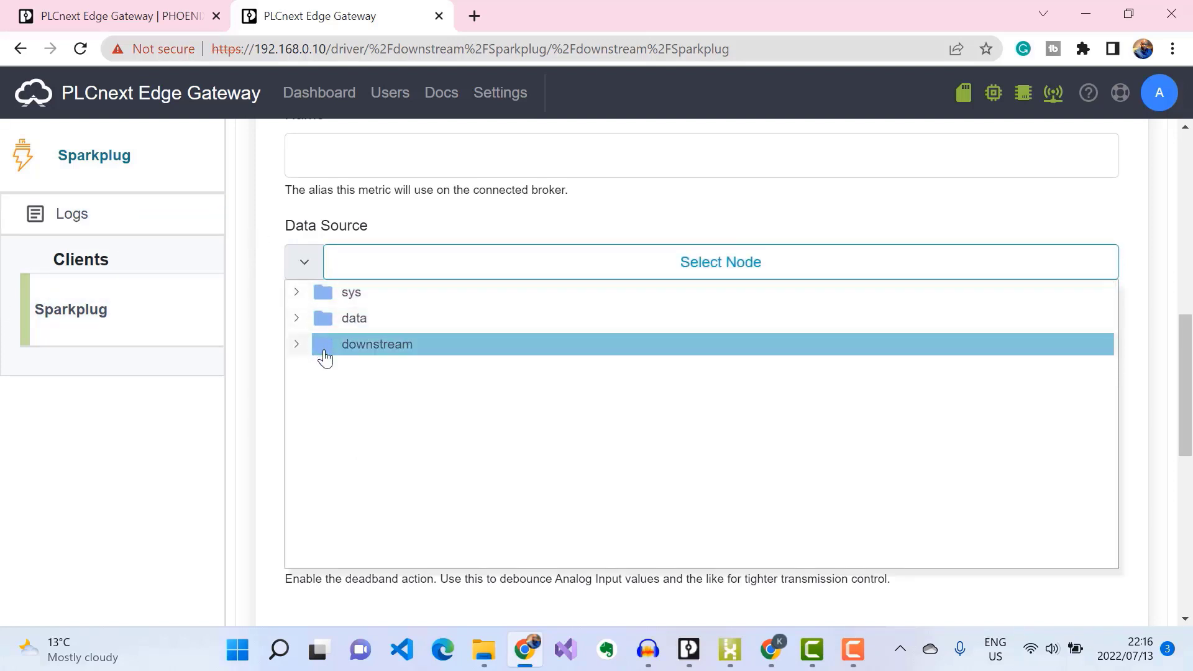
click(297, 345)
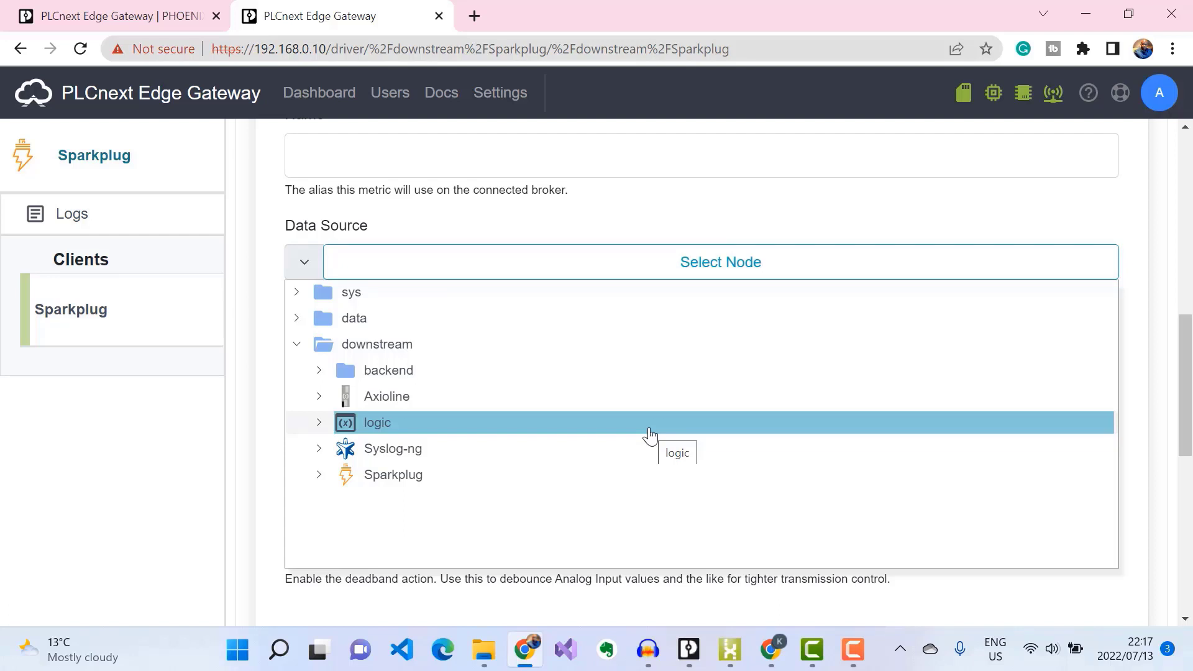
click(320, 398)
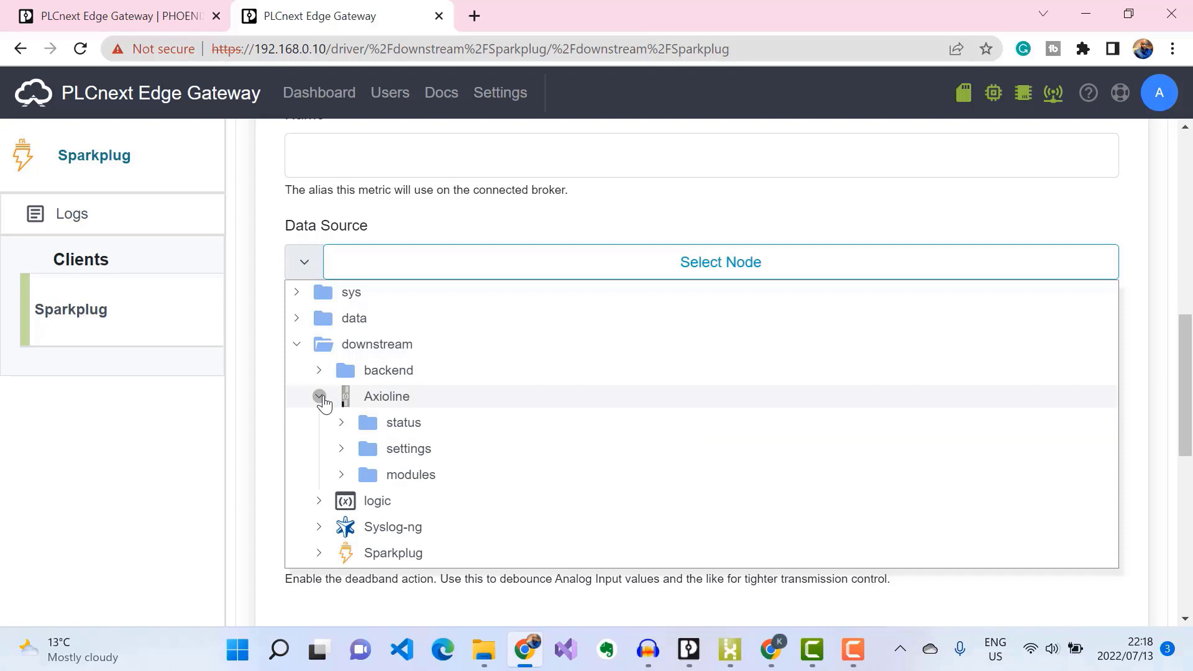
click(342, 476)
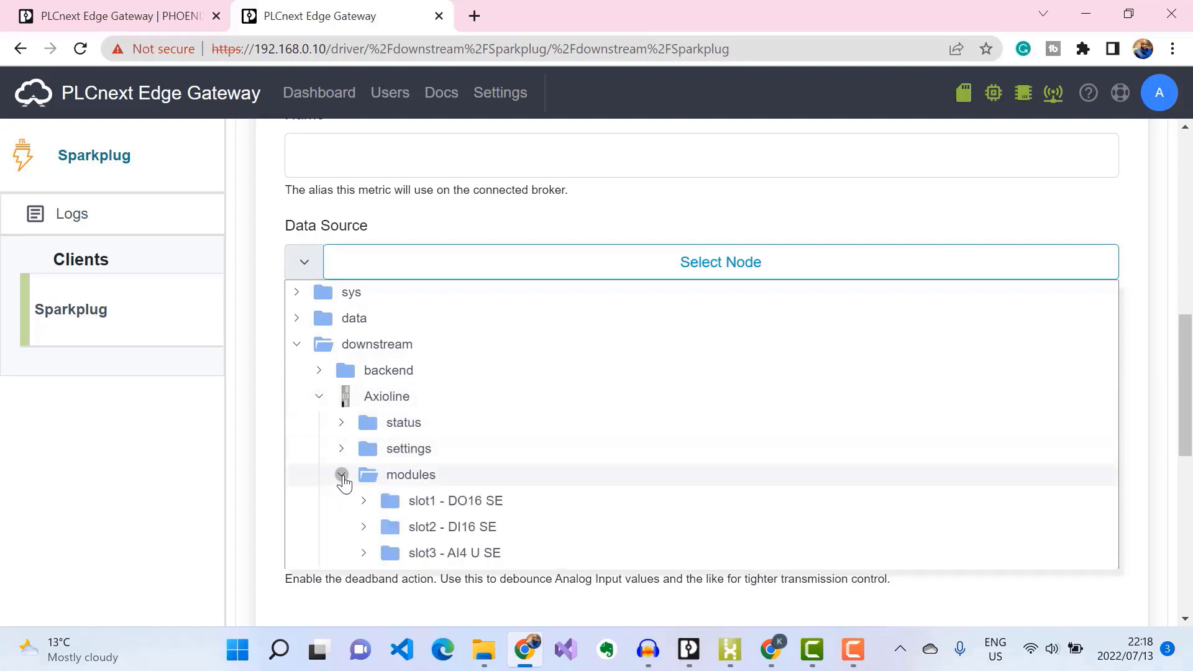
scroll(567, 416, down, 3)
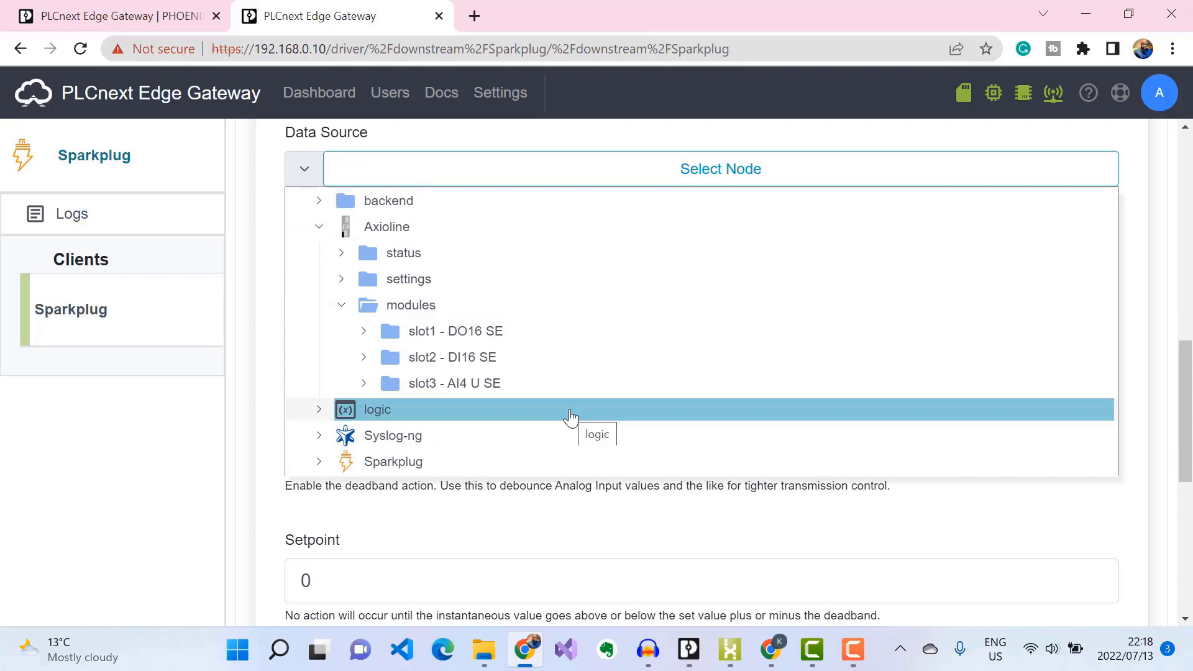
click(367, 387)
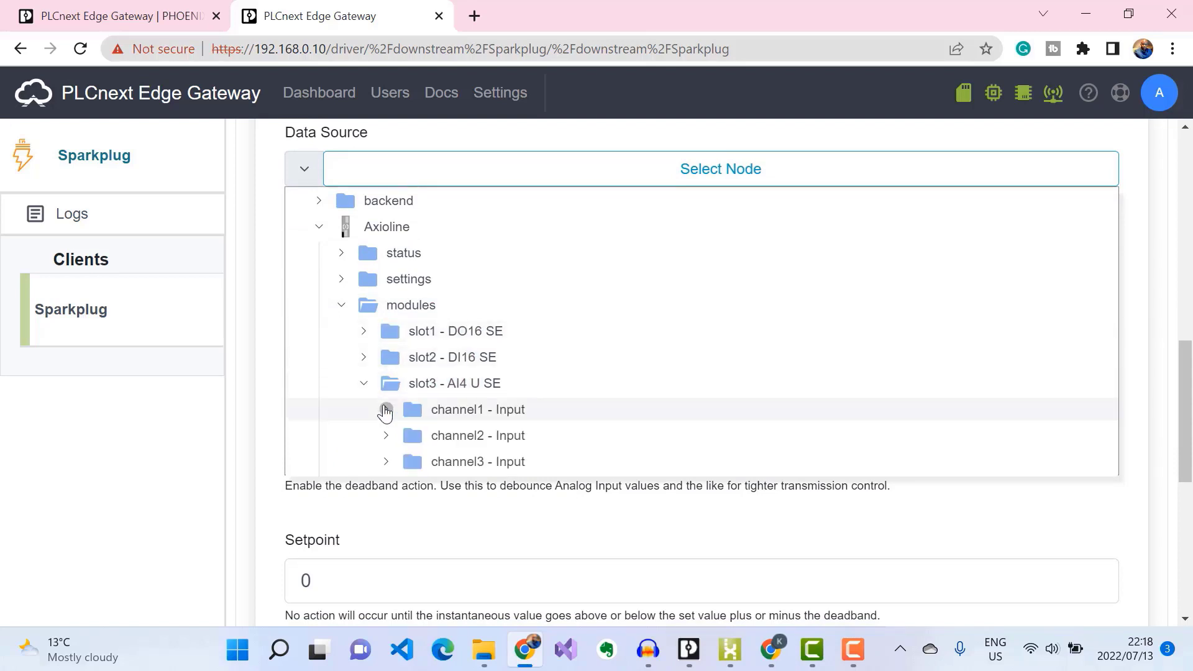
click(386, 410)
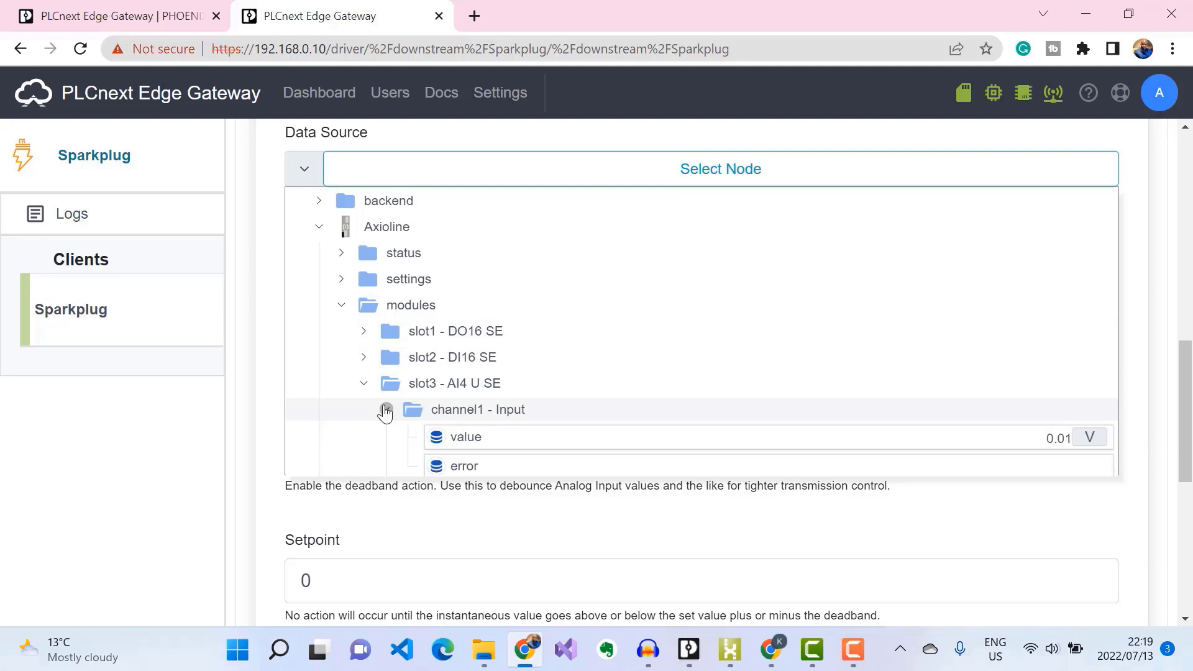
scroll(565, 377, down, 3)
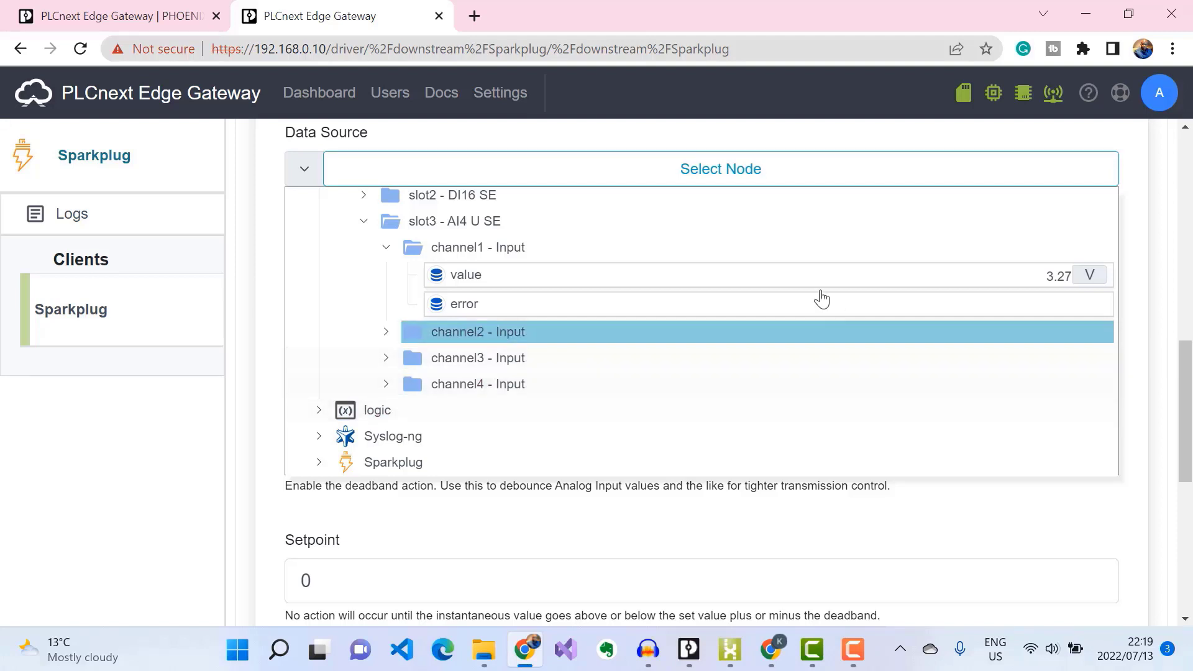
click(688, 274)
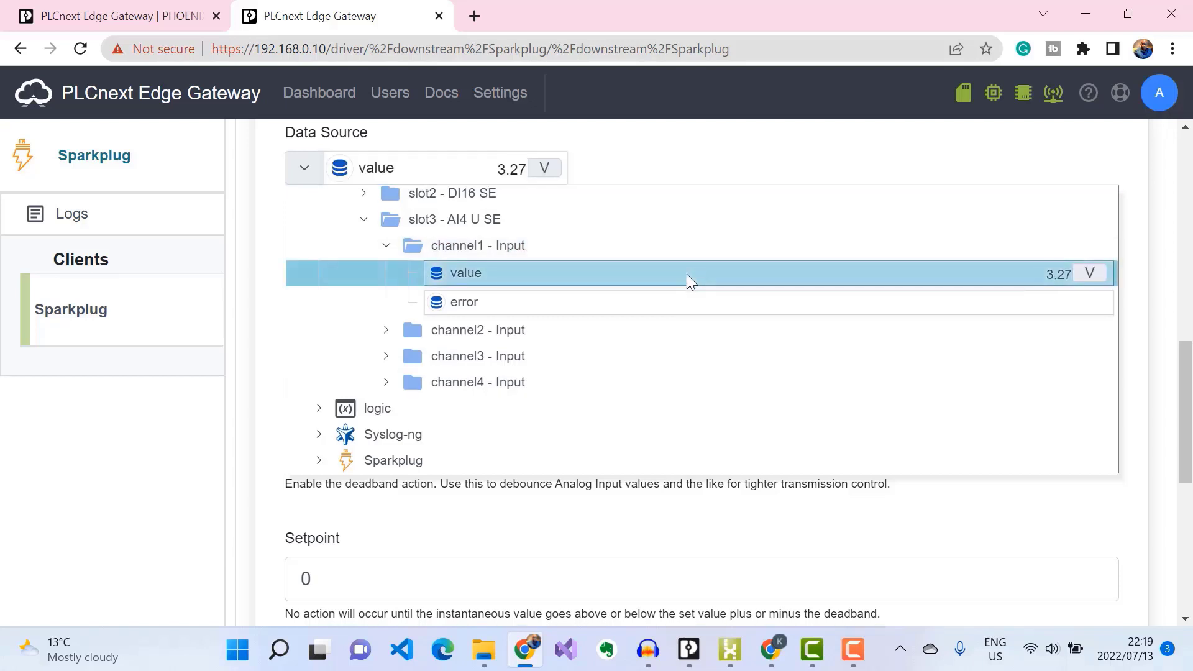
Step: Name the metric 'Voltage' and set its Sparkplug type to real
click(642, 156)
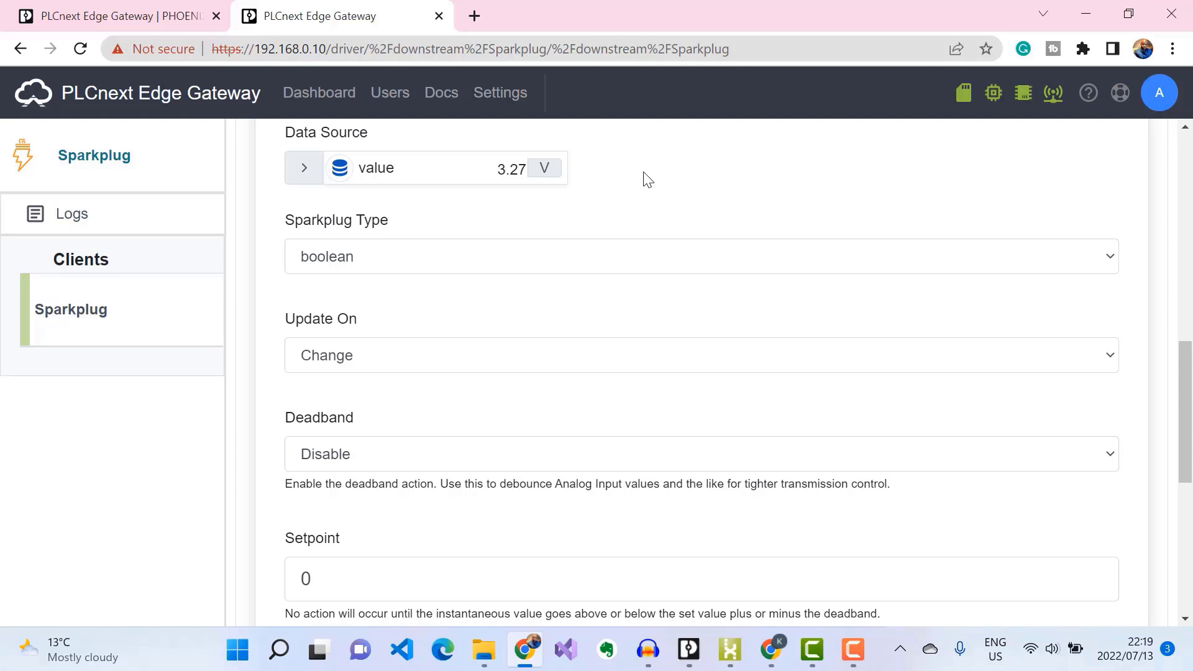
scroll(643, 168, up, 1)
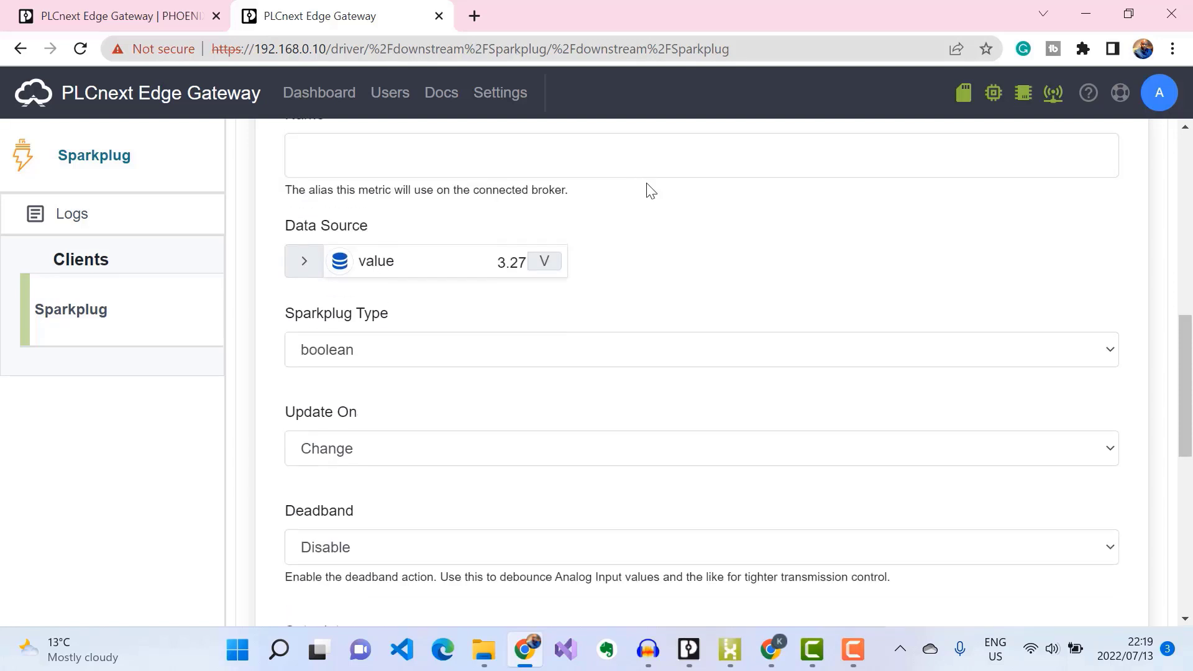
click(374, 151)
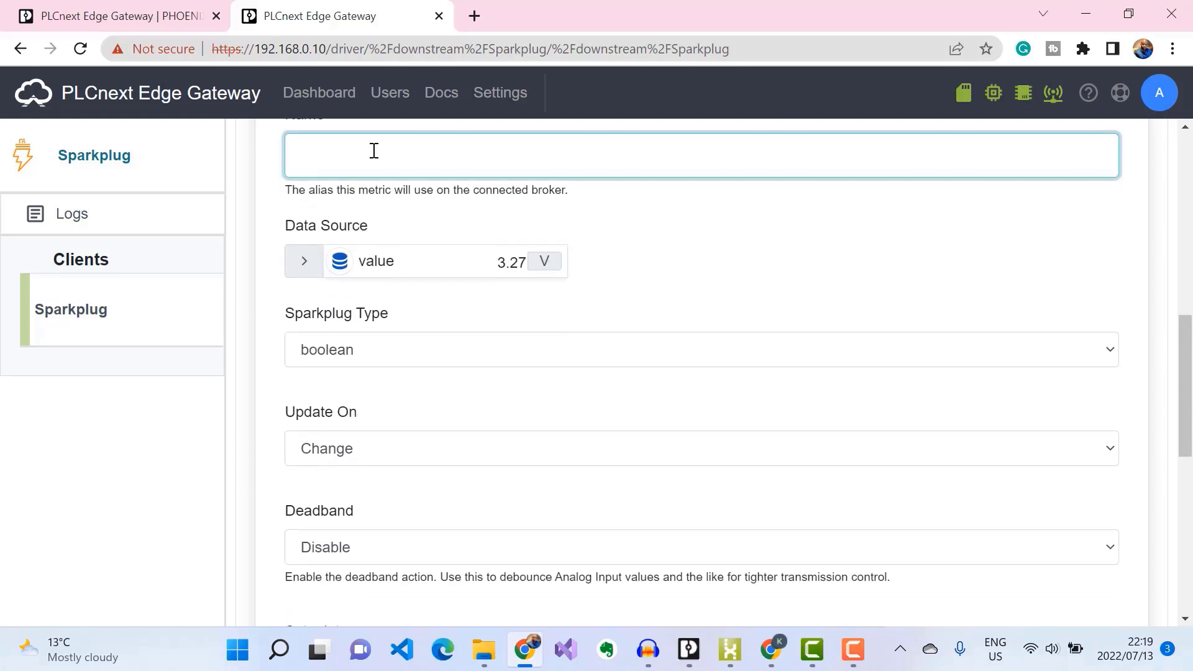
text(Voltage)
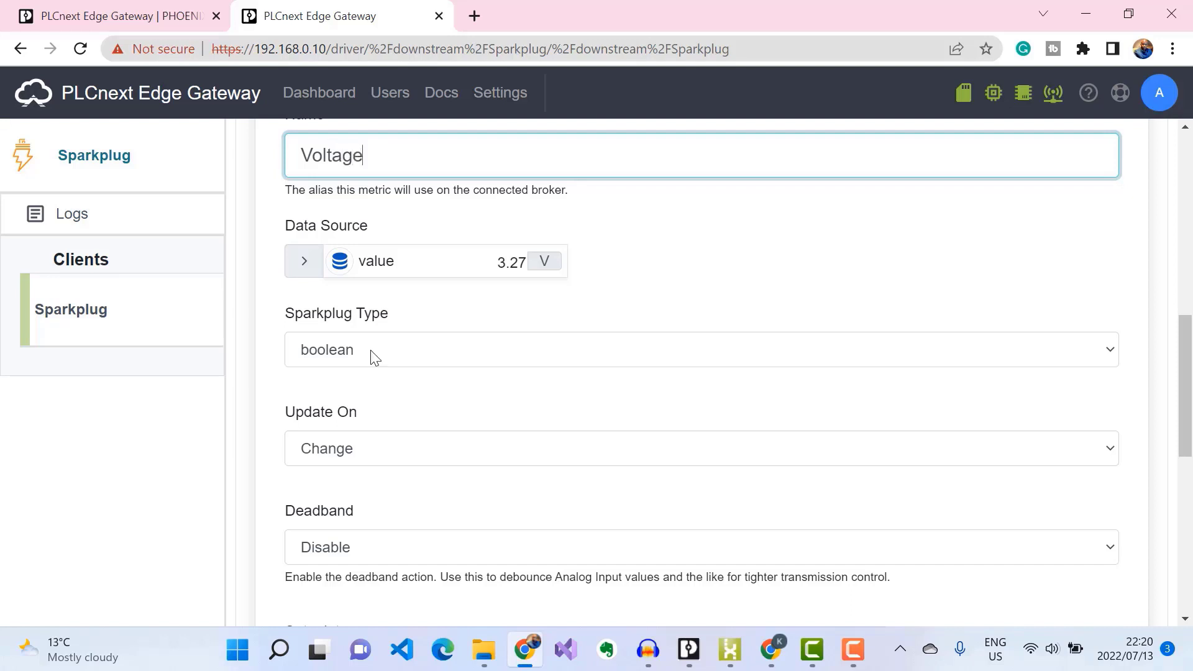
click(369, 350)
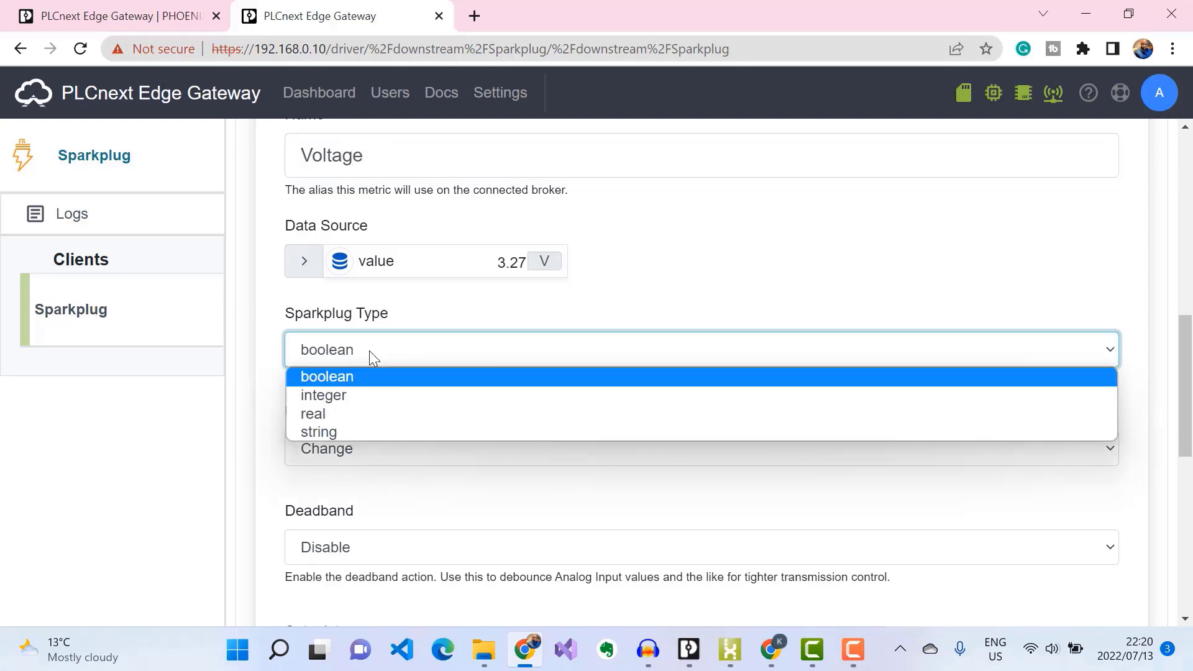
click(344, 419)
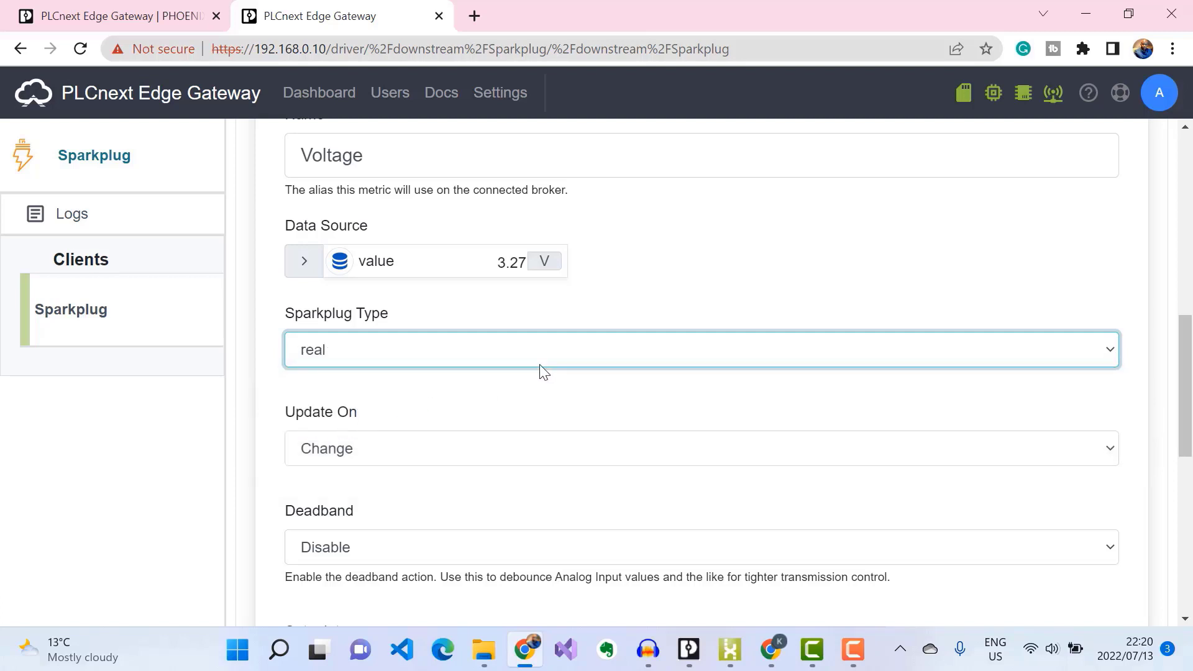
scroll(458, 325, down, 1)
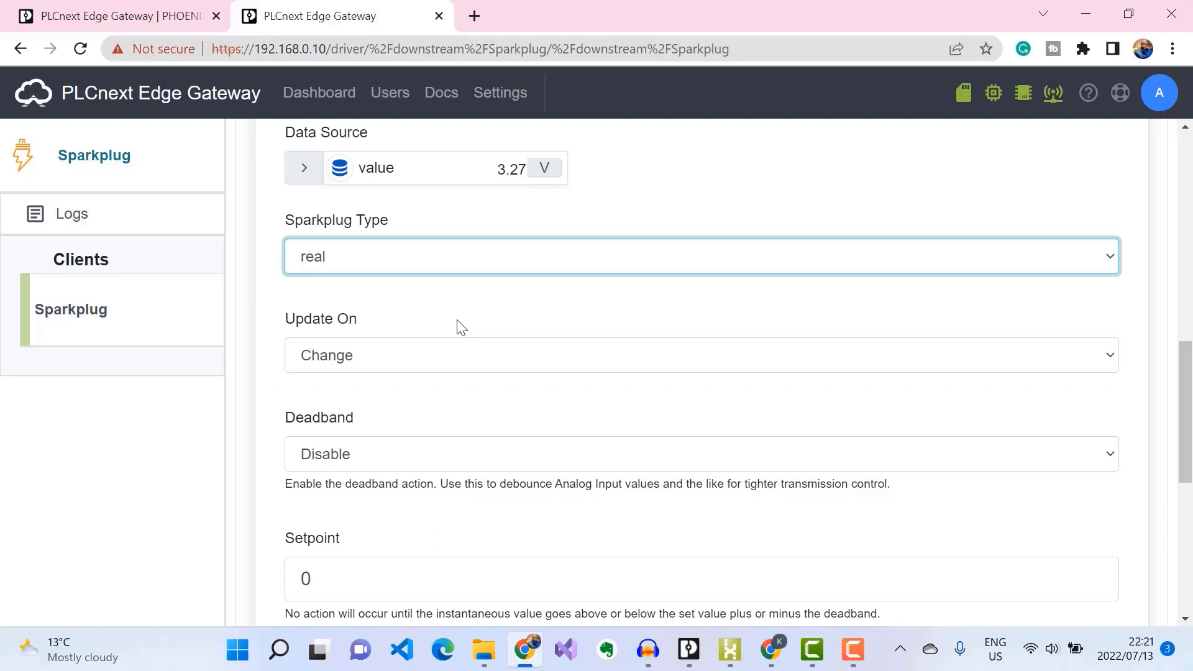
scroll(459, 325, down, 2)
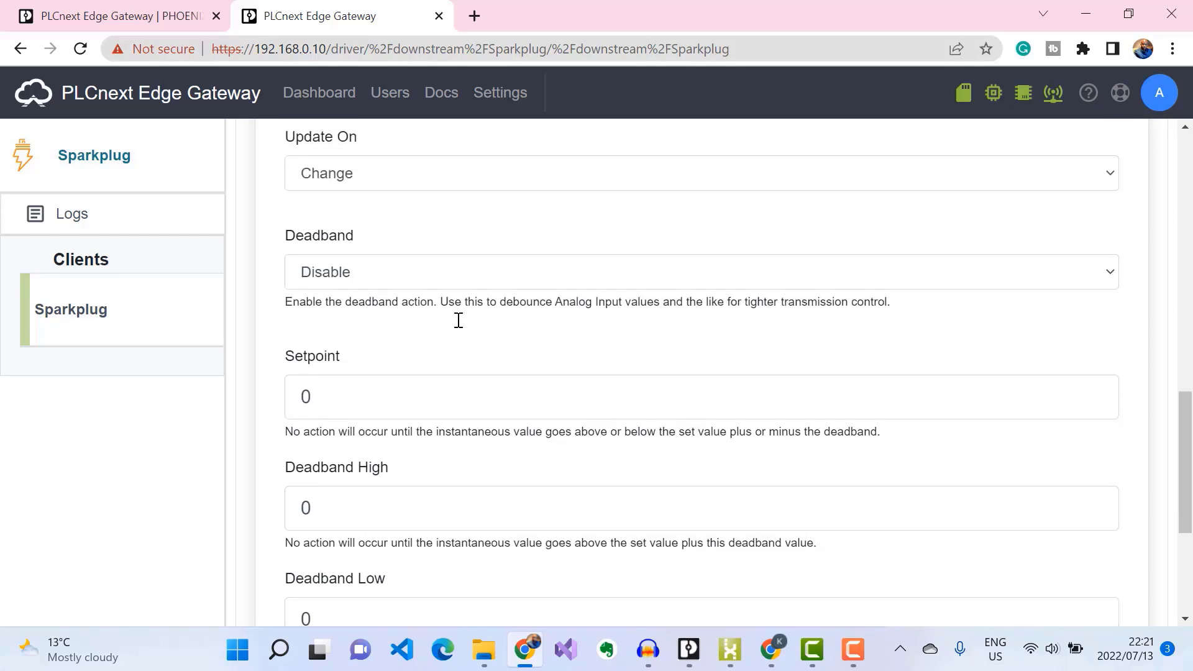
scroll(458, 320, down, 3)
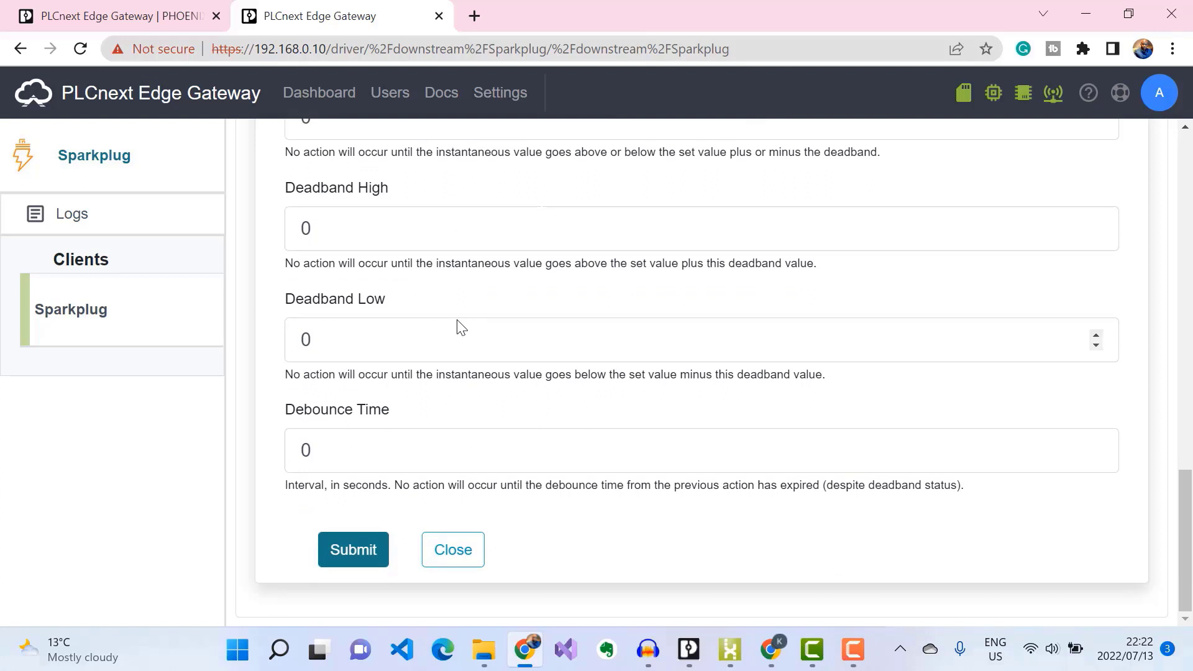
Step: Submit the form to save the Voltage metric
click(367, 562)
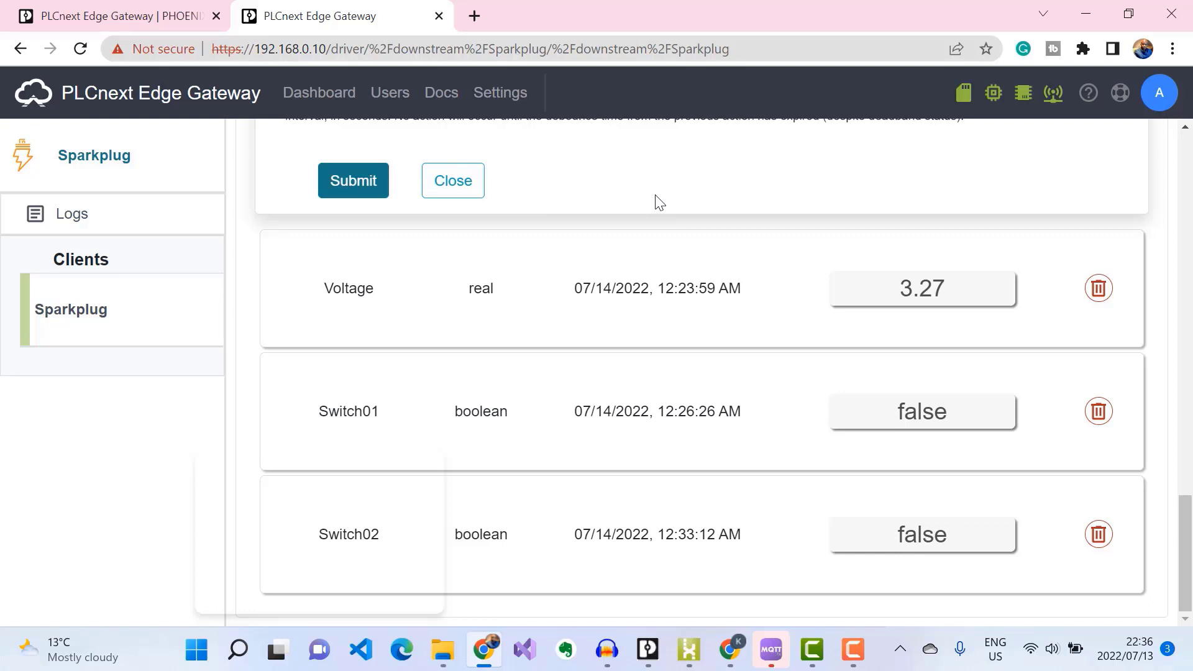
Step: In MQTT.fx, subscribe to spBv1.0/# and decode payloads with the Sparkplug Decoder
key(alt+Tab)
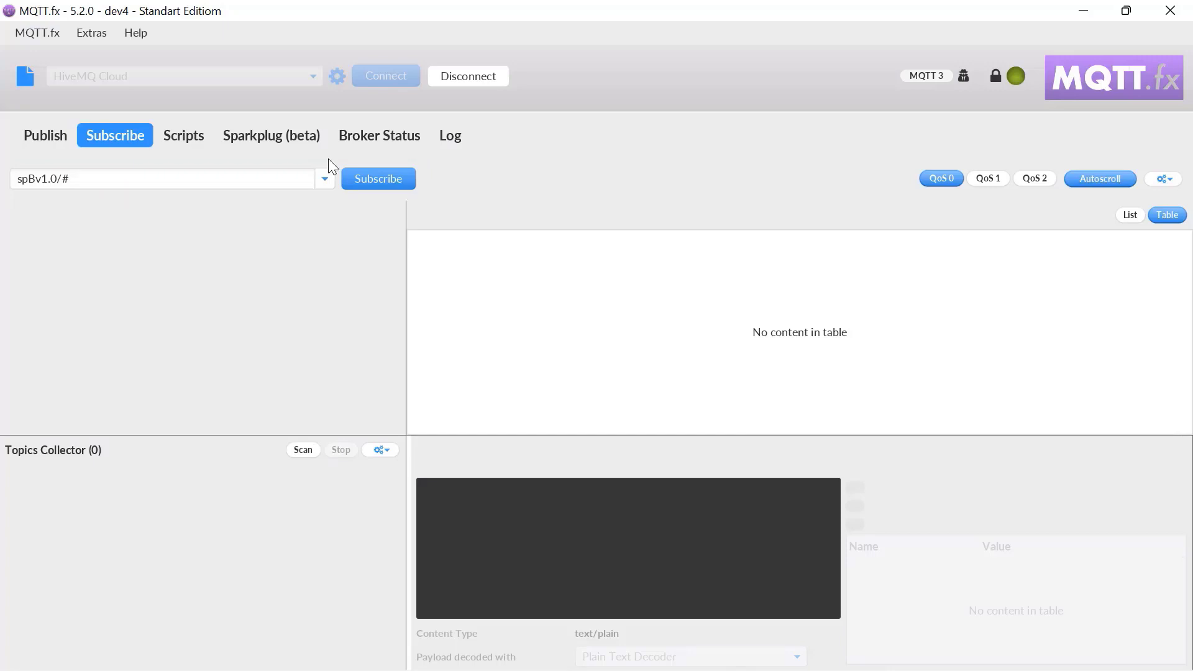
click(377, 185)
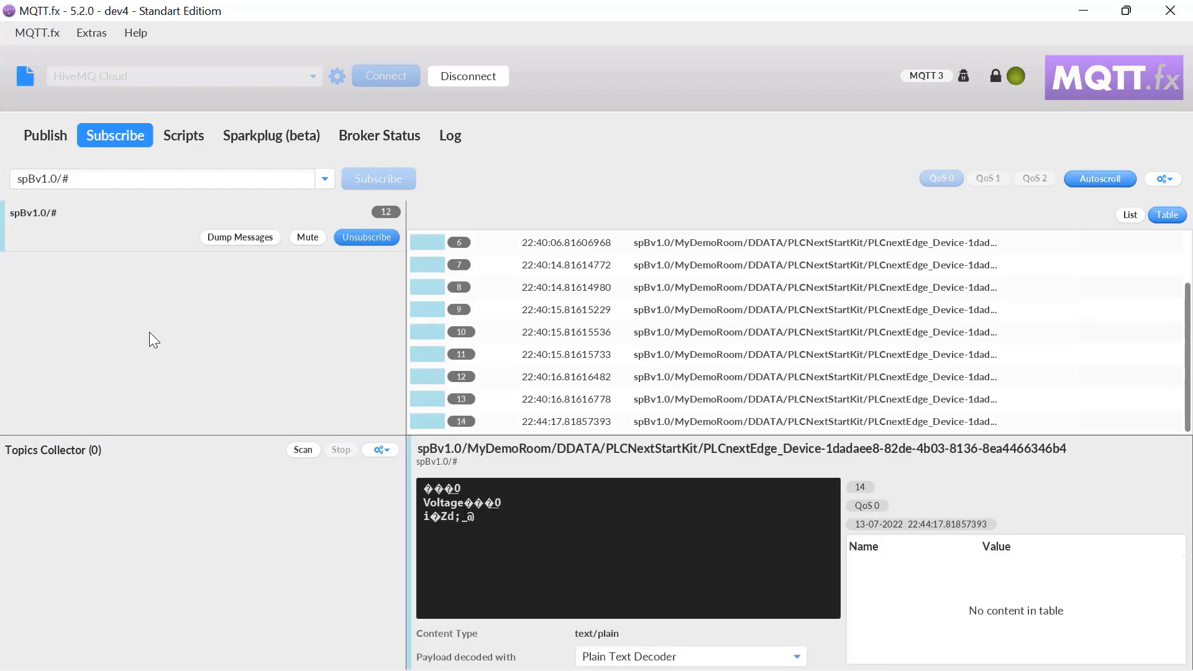
click(686, 658)
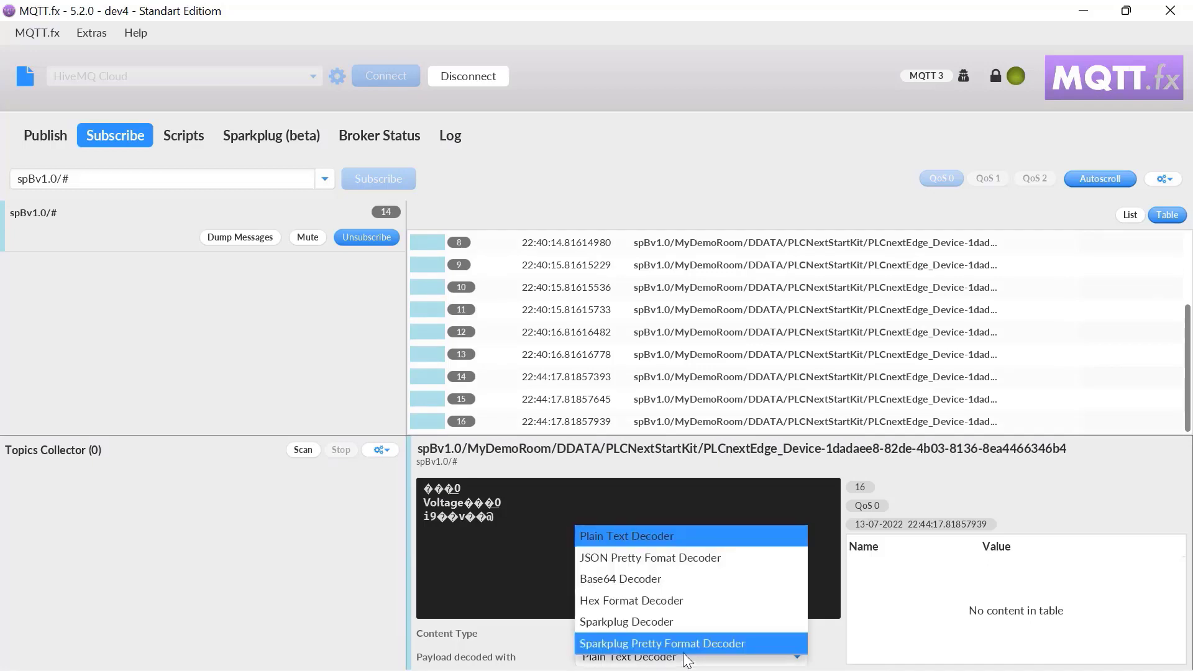
click(651, 620)
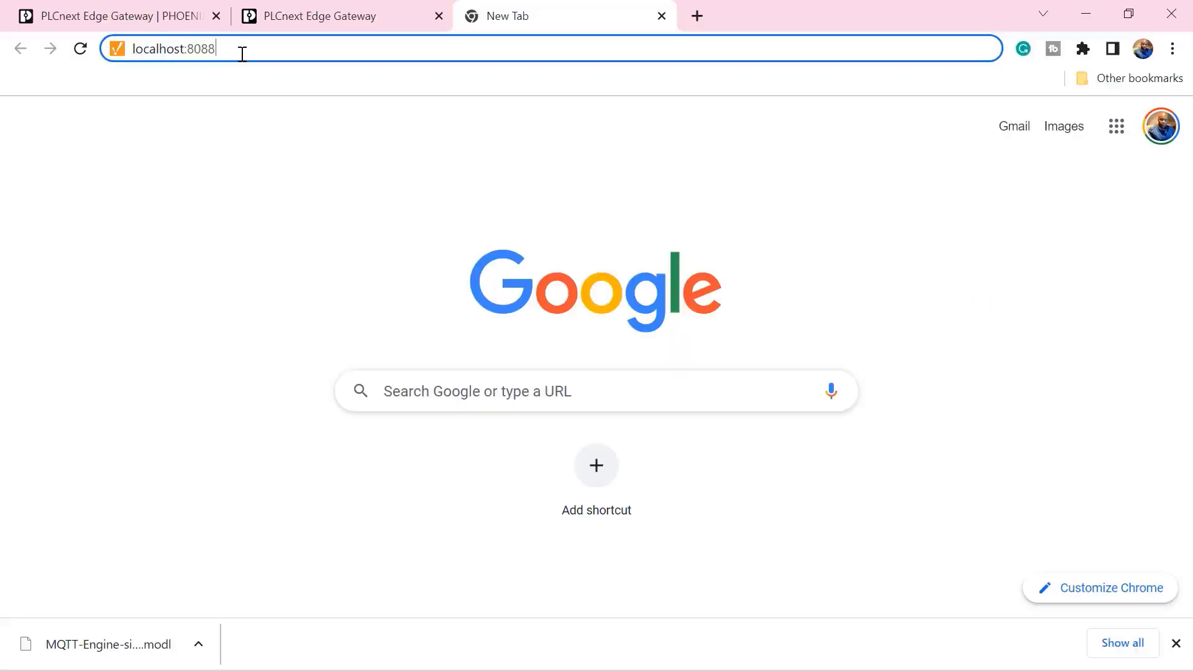
Step: Load localhost:8088 in Chrome to reach the Ignition Gateway page
key(Return)
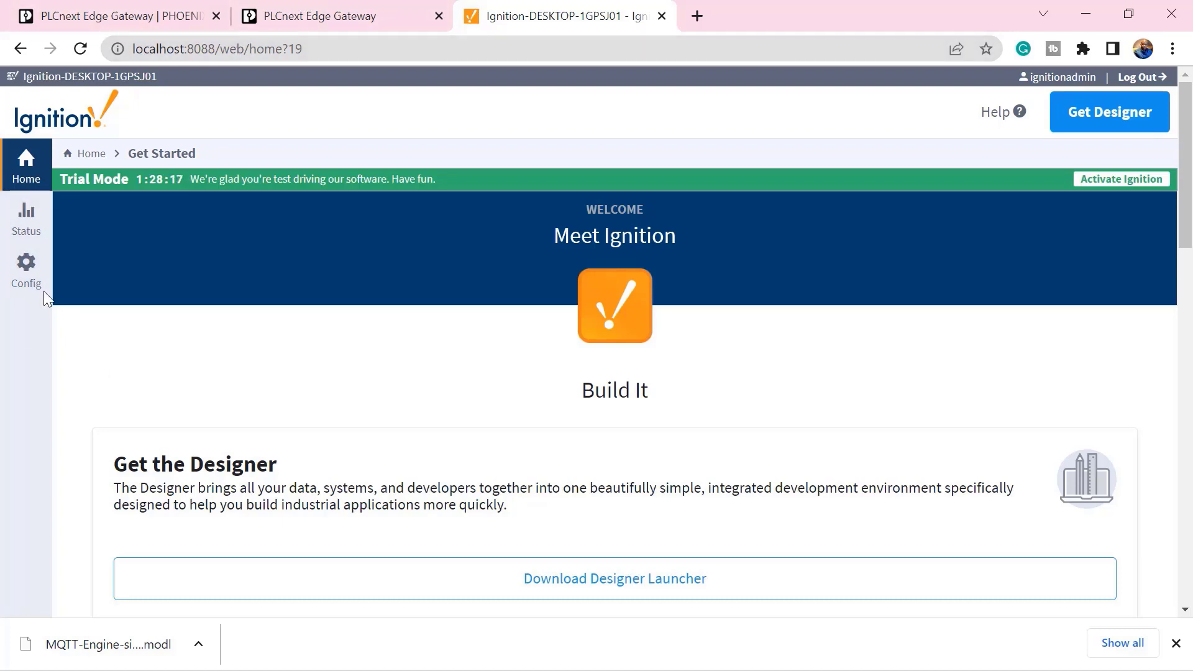
Step: Go to Config > MQTT Engine > Settings and show the Servers tab listing Chariot SCADA
click(26, 268)
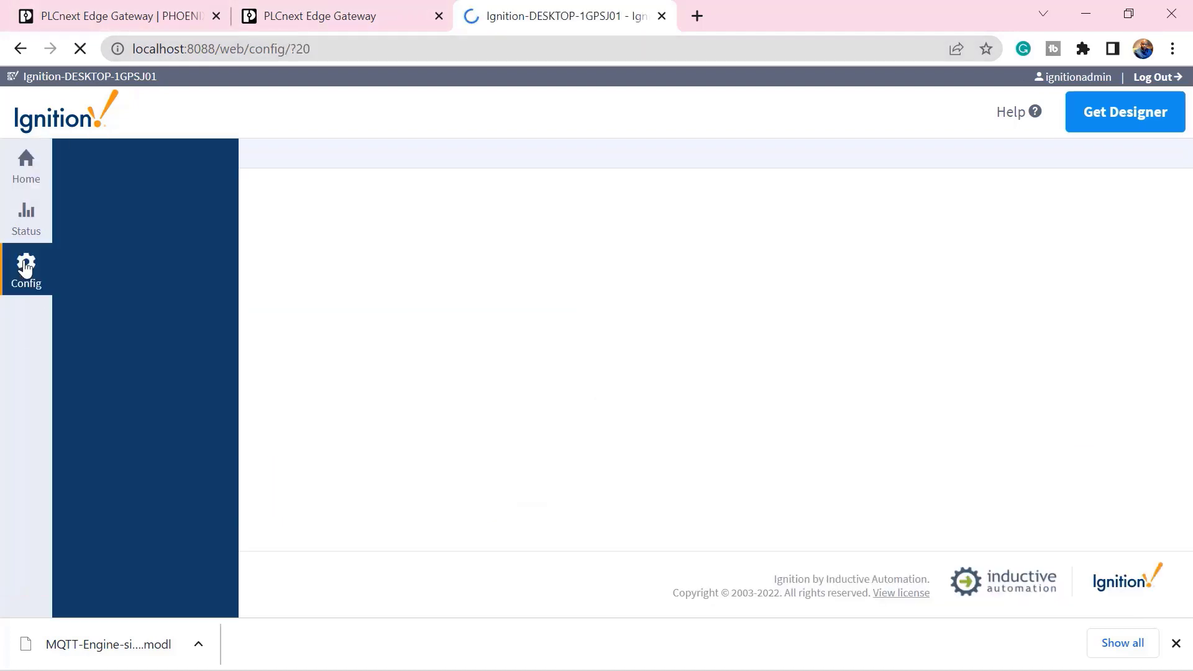
scroll(187, 320, down, 15)
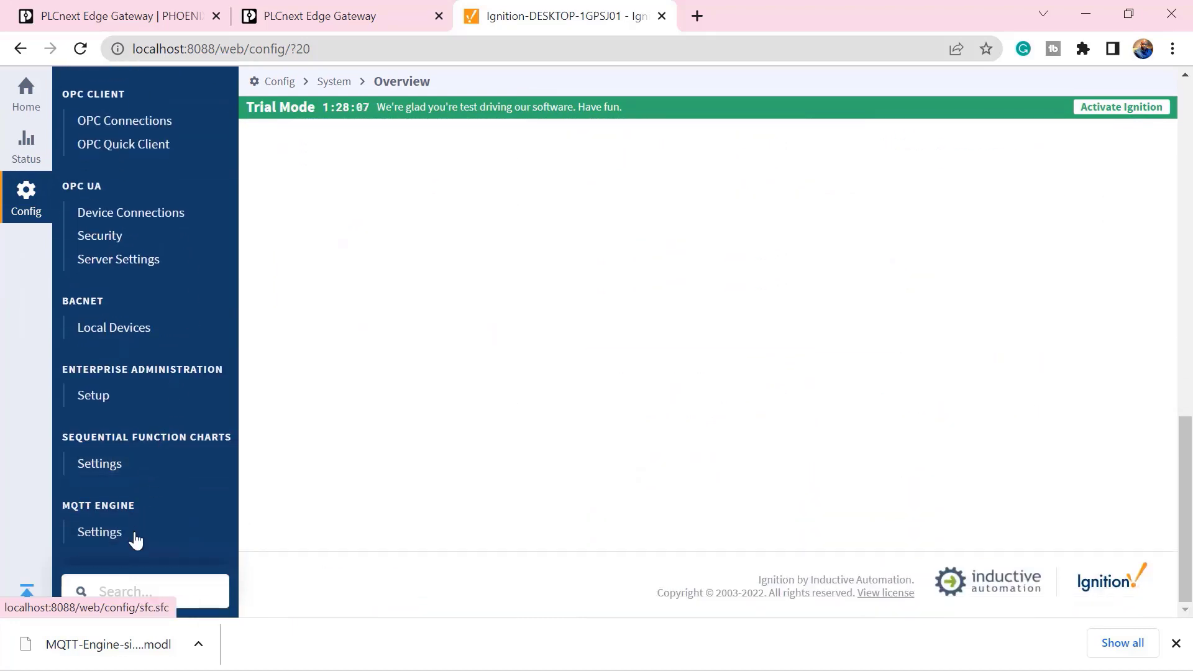
click(125, 541)
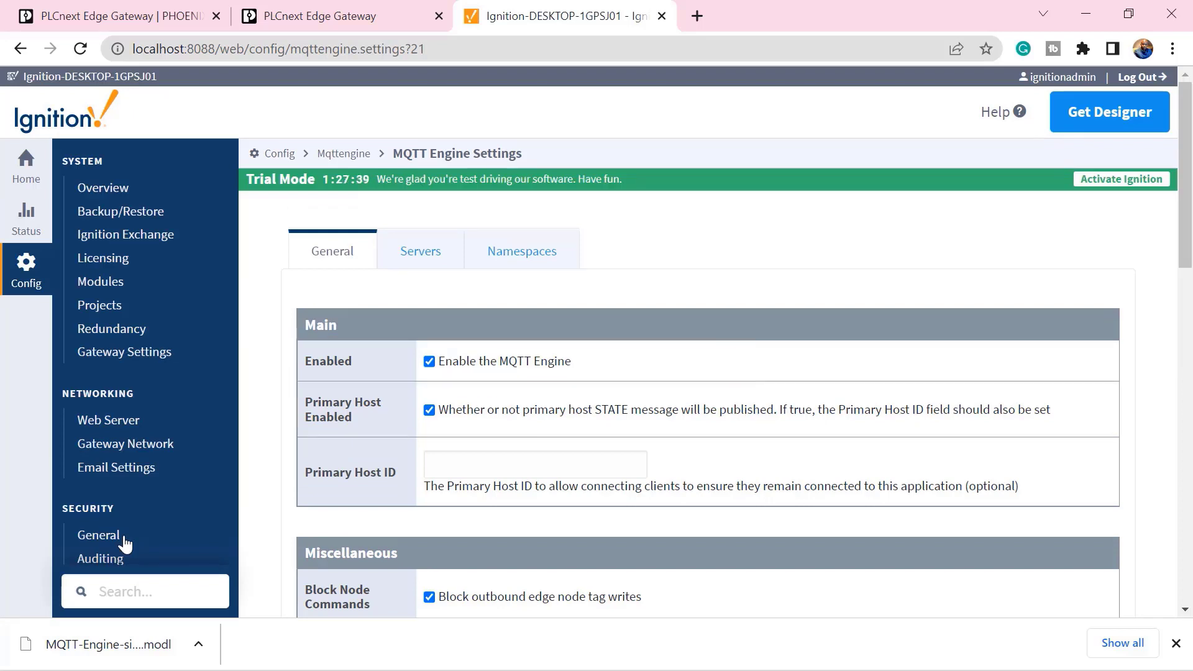
click(426, 252)
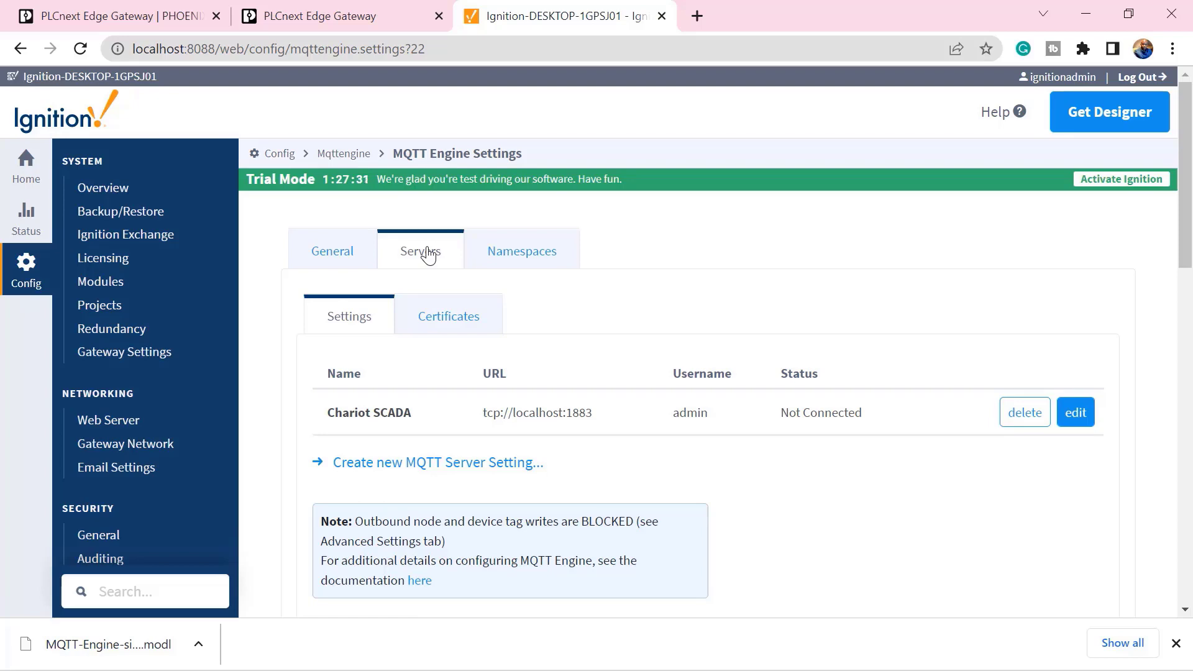
Step: Delete the Chariot SCADA server setting and start a new MQTT server setting
click(1026, 417)
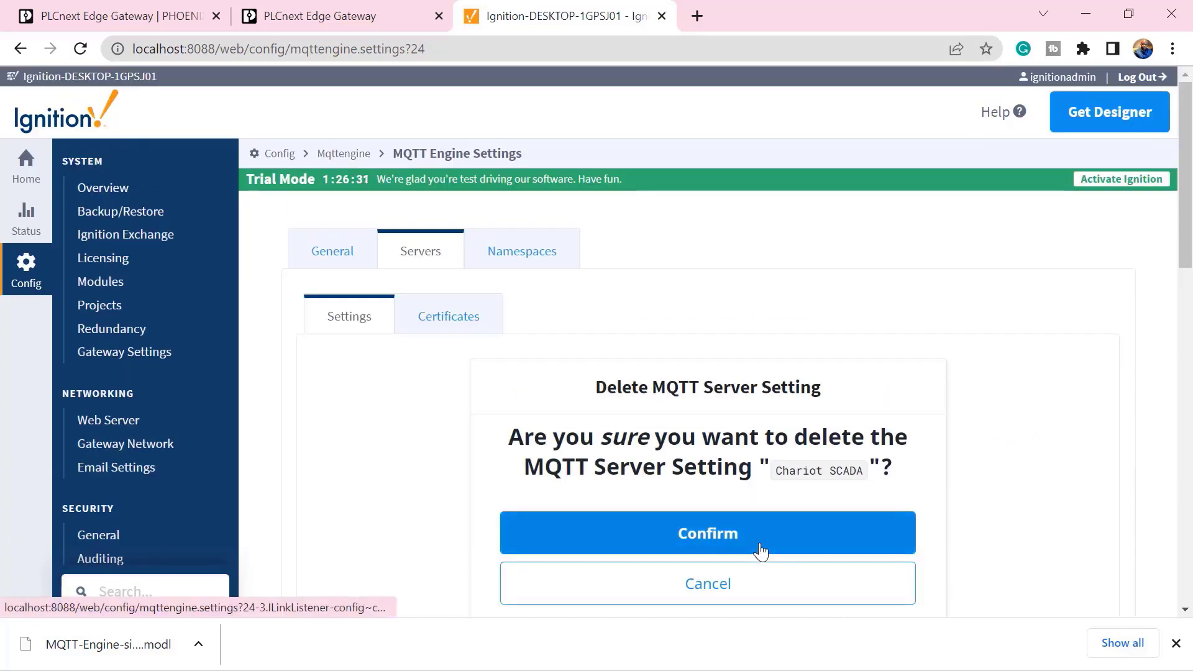
click(761, 551)
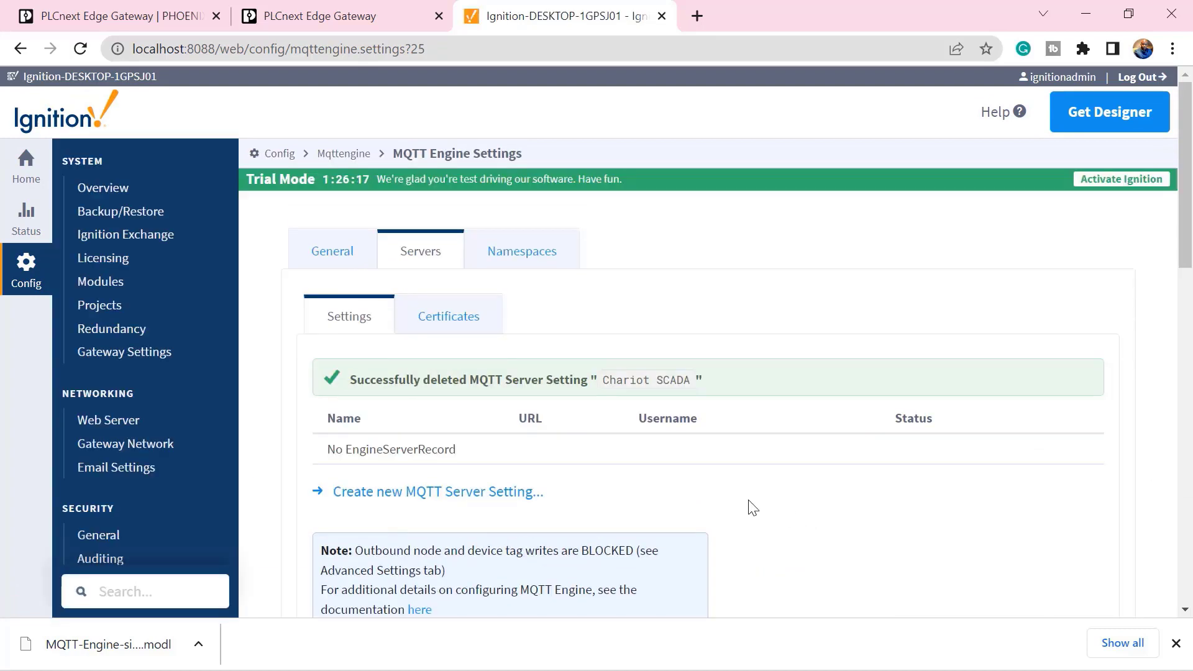
click(495, 494)
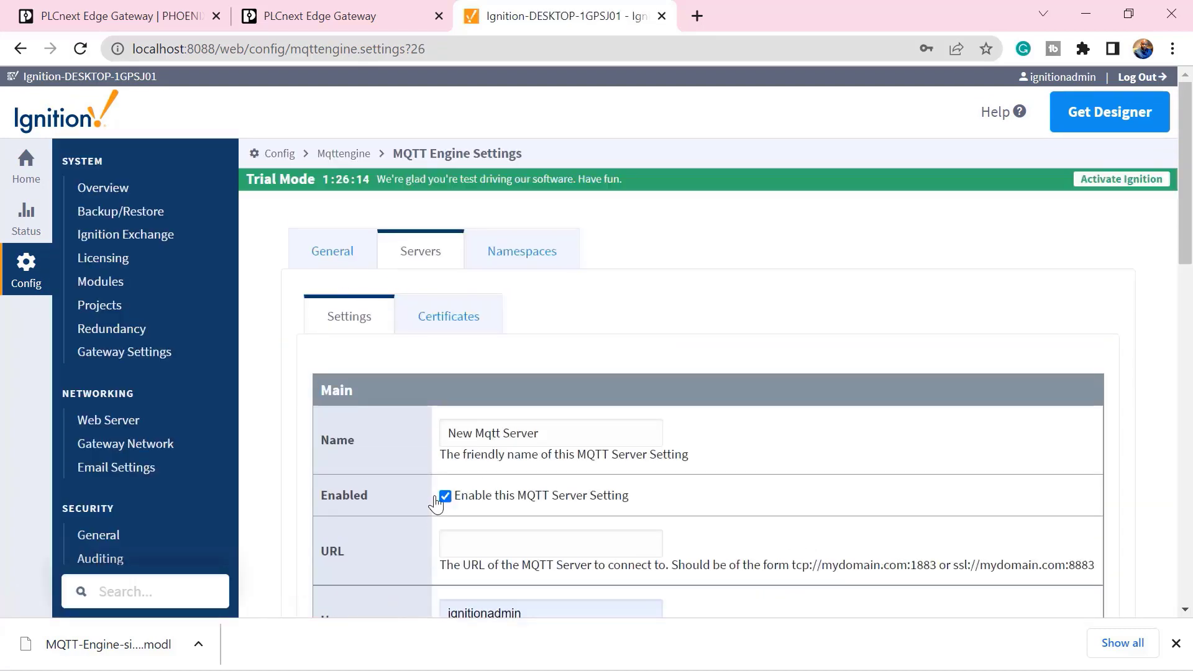
Step: Name the new MQTT server setting 'HiveMQ Cloud Broker'
click(405, 438)
text(Hi)
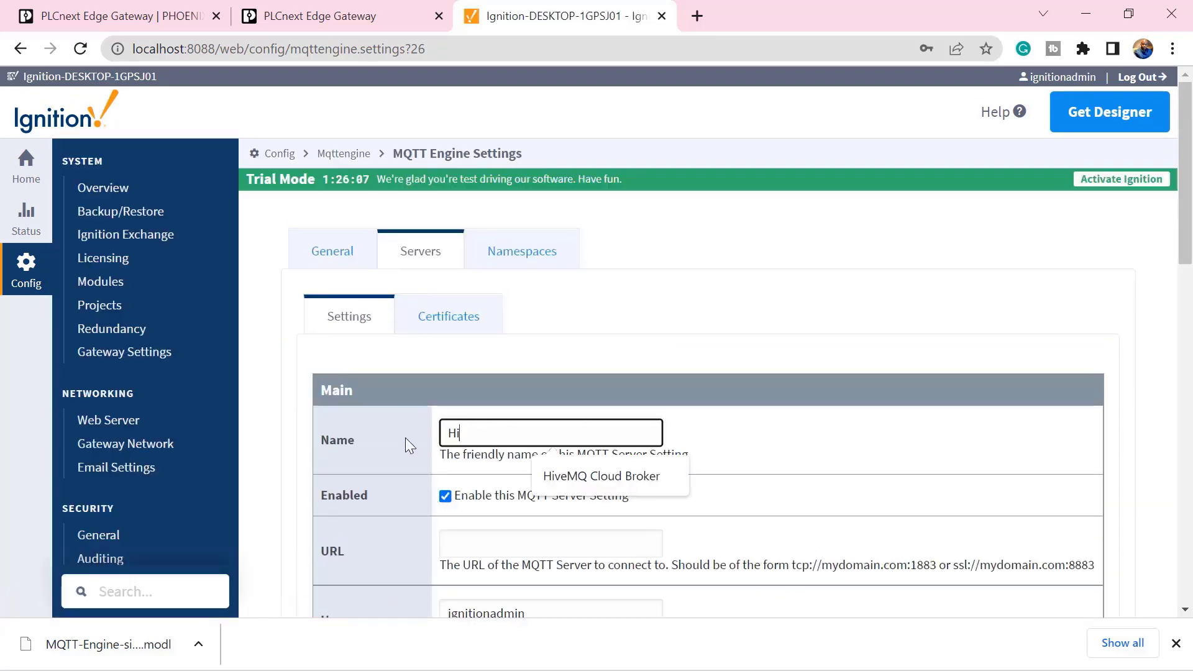
text(veMQ Cloud Broker)
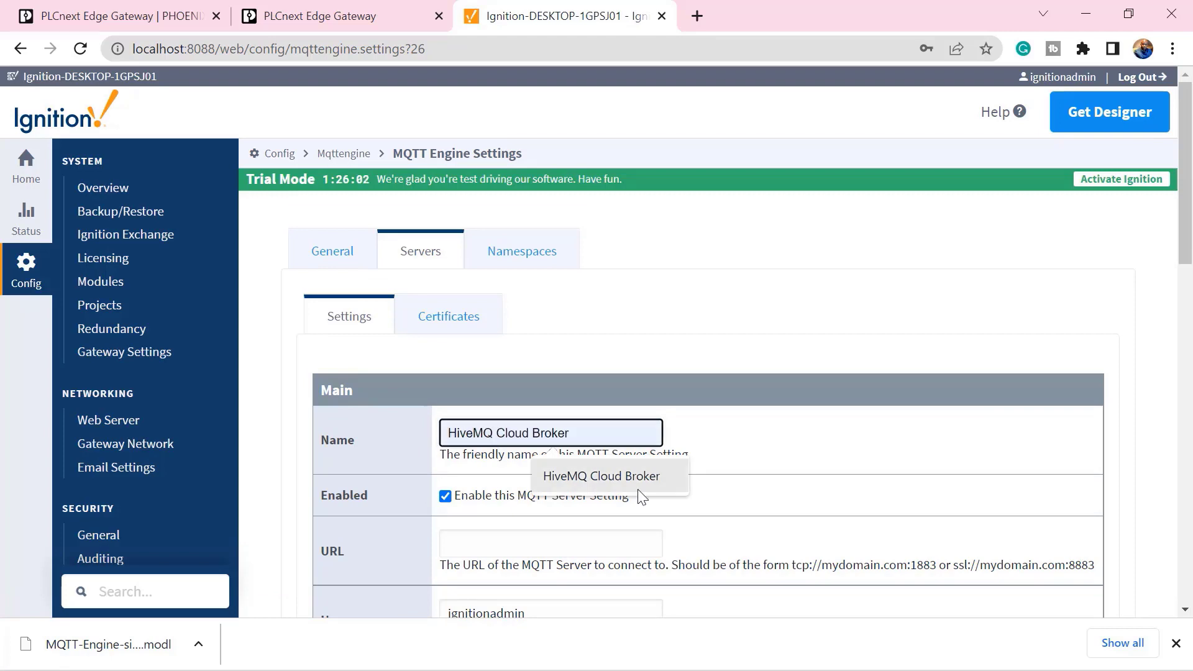
click(646, 490)
scroll(546, 514, down, 1)
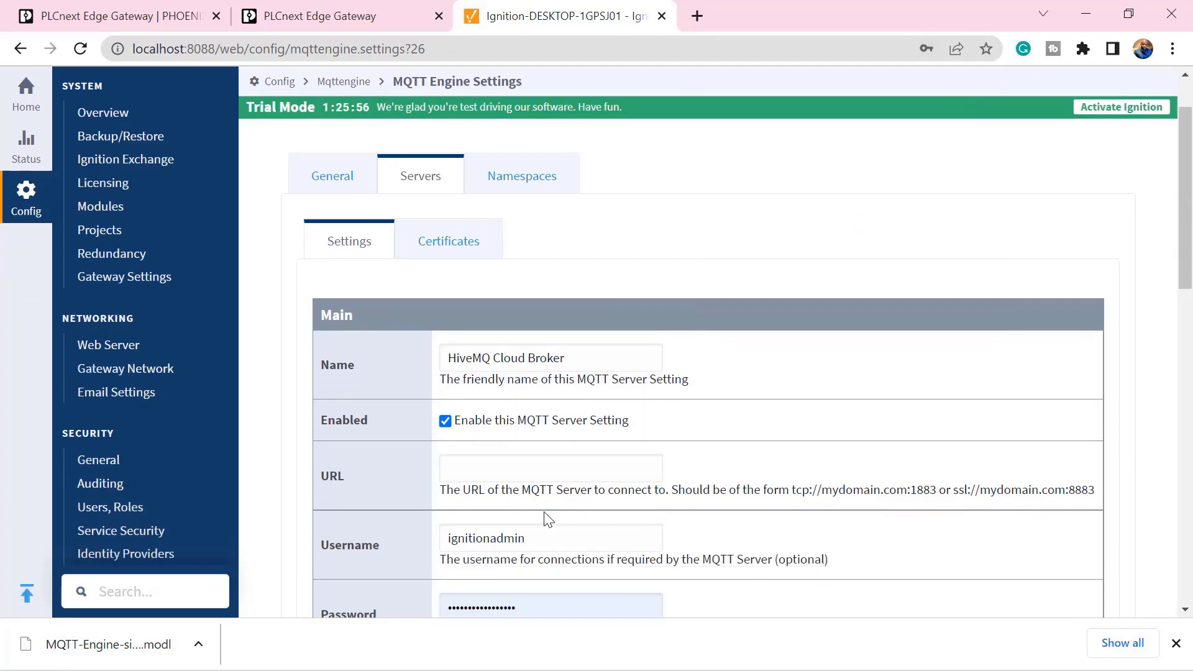
Step: Set the server URL to the copied HiveMQ cluster address with port 8883
key(alt+Tab)
click(627, 240)
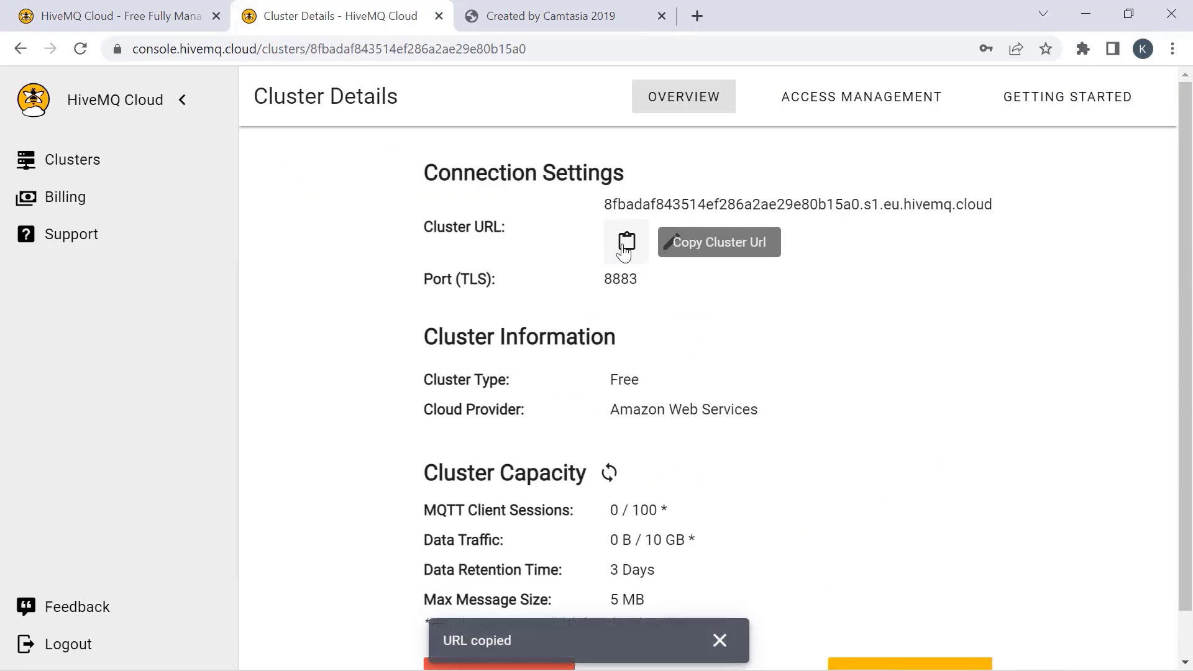
click(1077, 14)
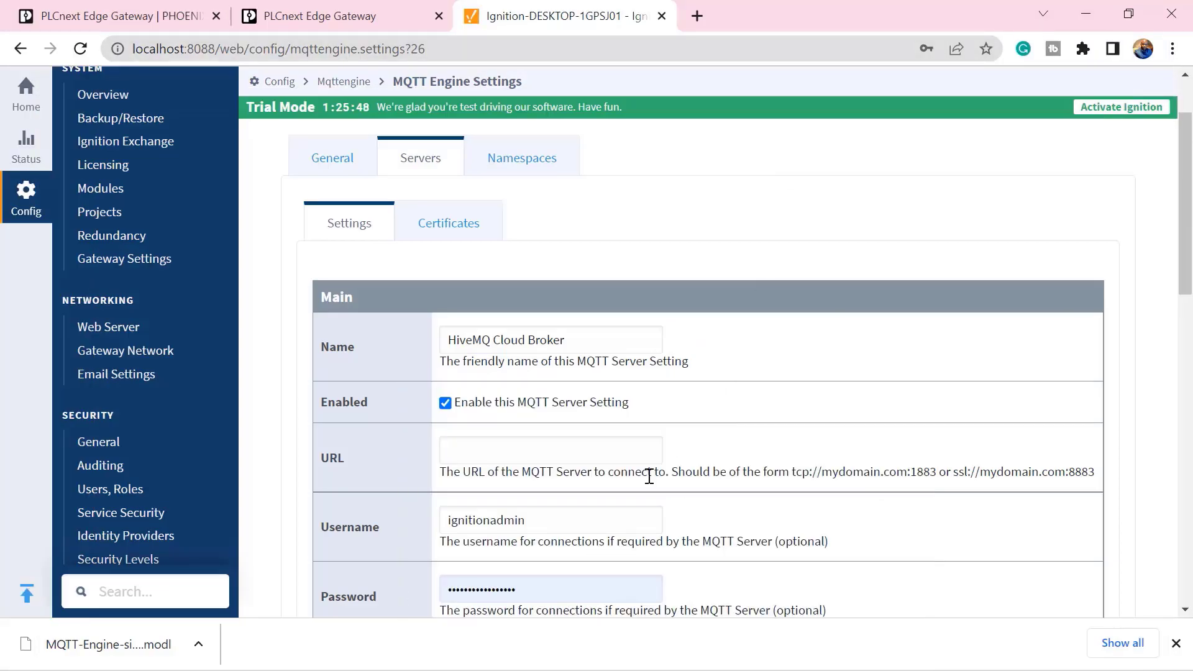
click(497, 449)
key(ctrl+v)
text(:888)
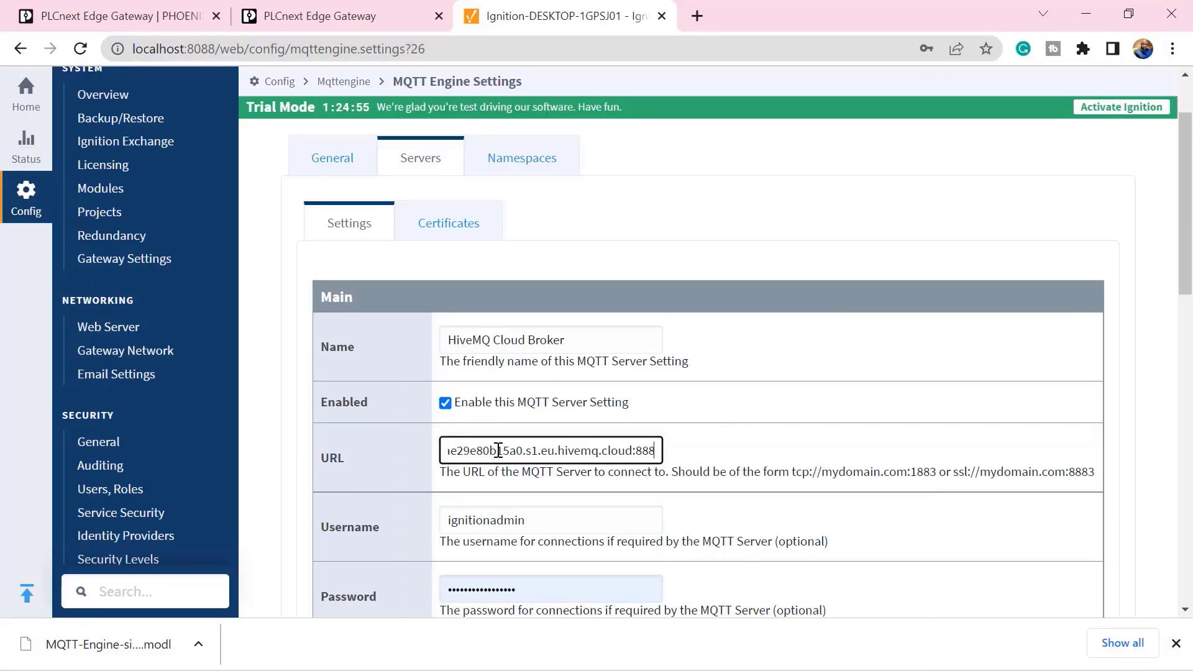
Step: Enter the device username and create the MQTT server setting
key(Tab)
text(mydemodevice)
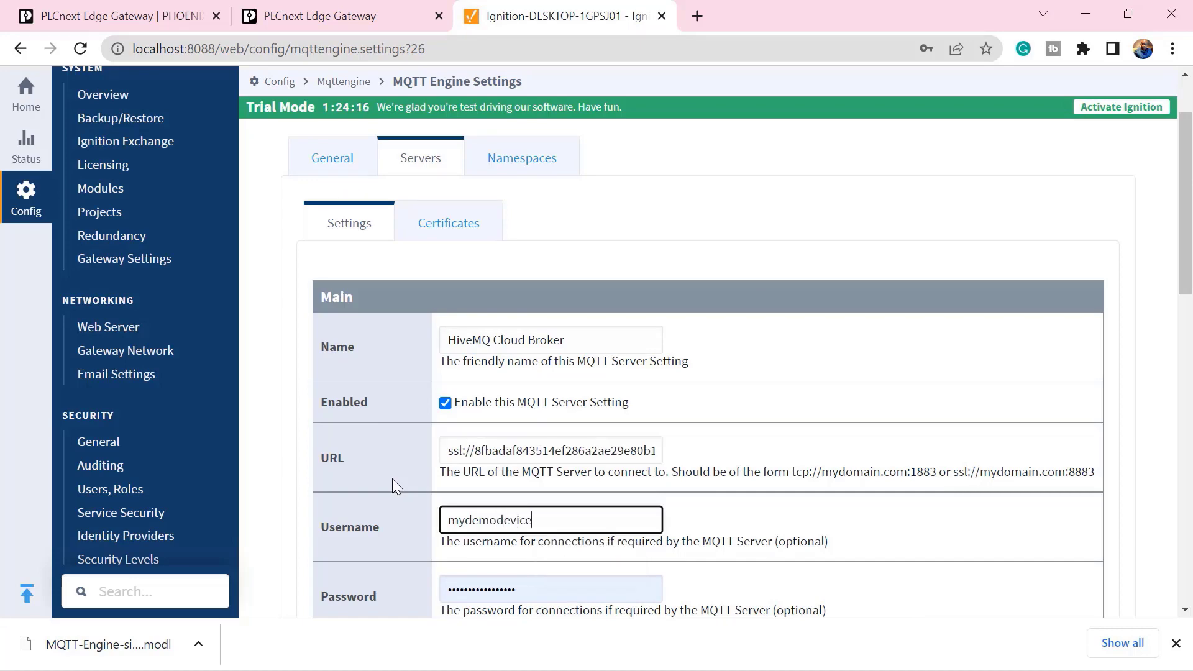
scroll(393, 485, down, 10)
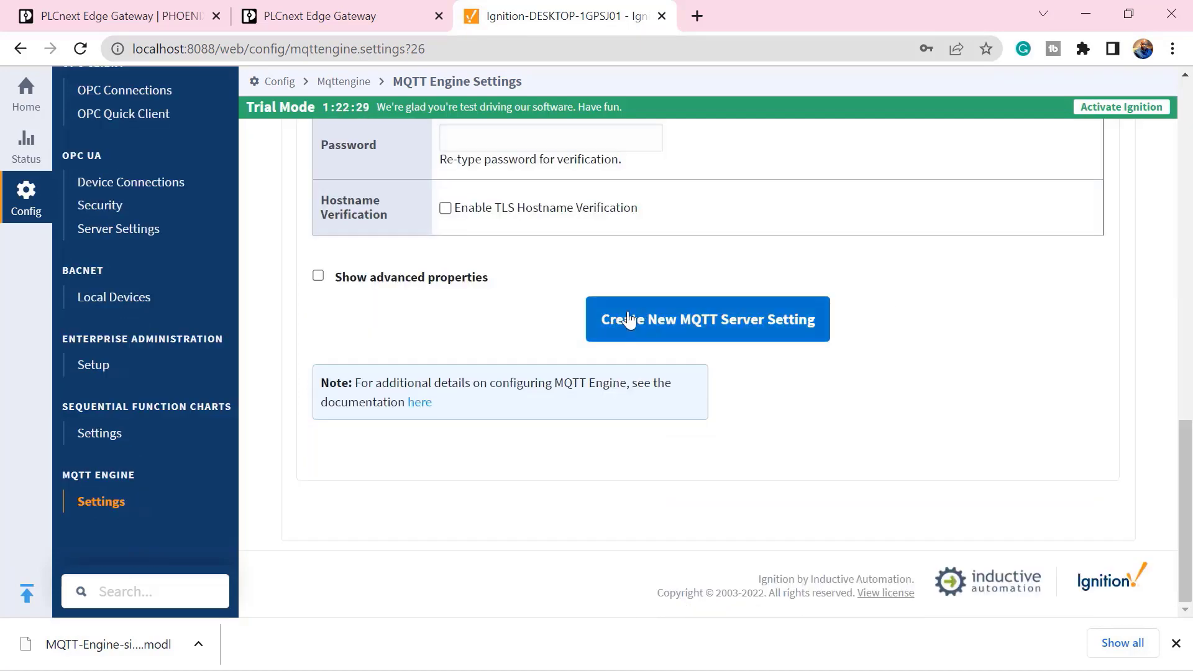
click(665, 319)
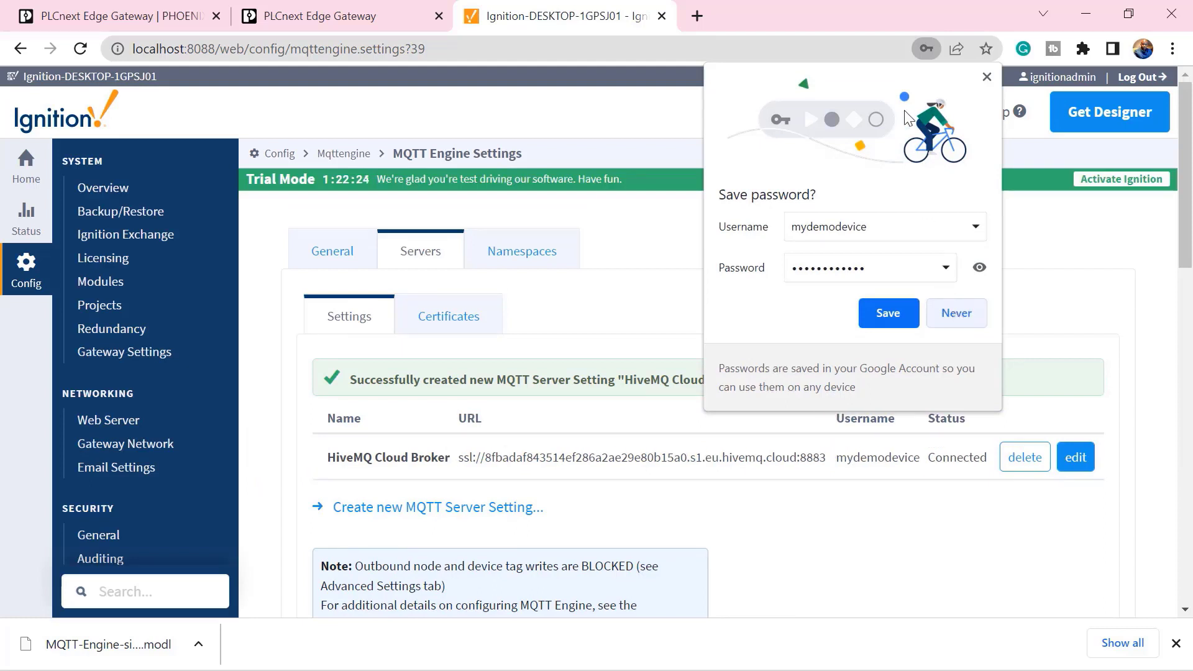
click(986, 78)
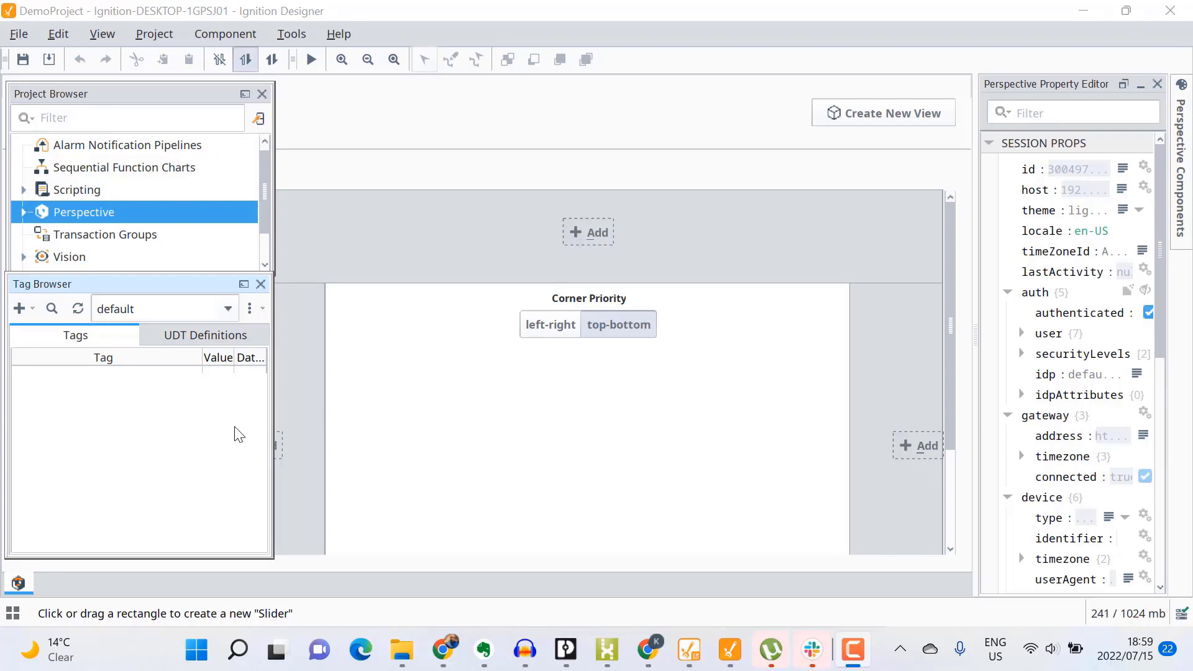
Step: Browse MQTT Engine tags via Edge Nodes > MyDemoRoom > PLCNextStartKit to Switch01, Switch02 and Voltage
click(234, 313)
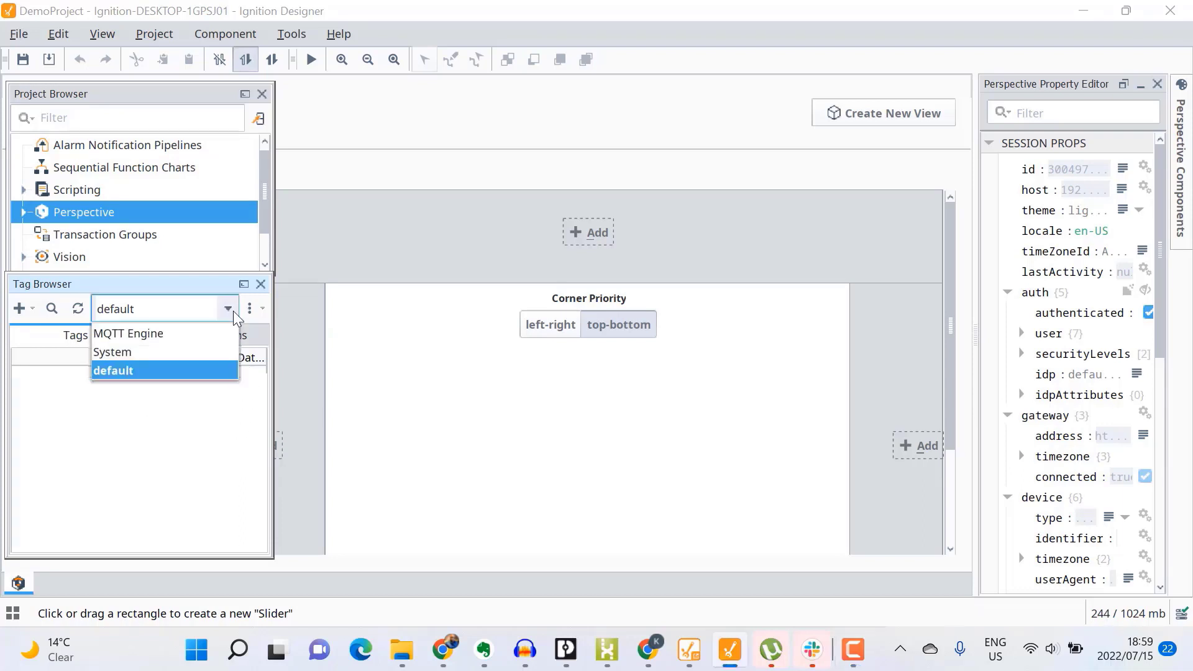
click(128, 335)
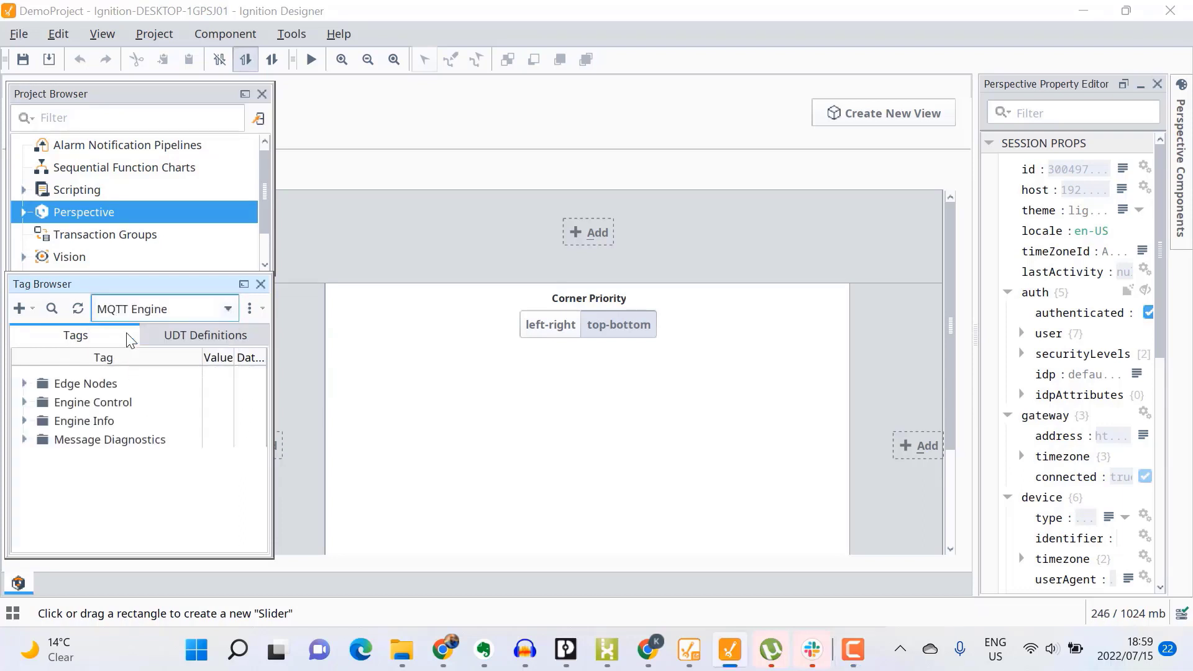
click(24, 384)
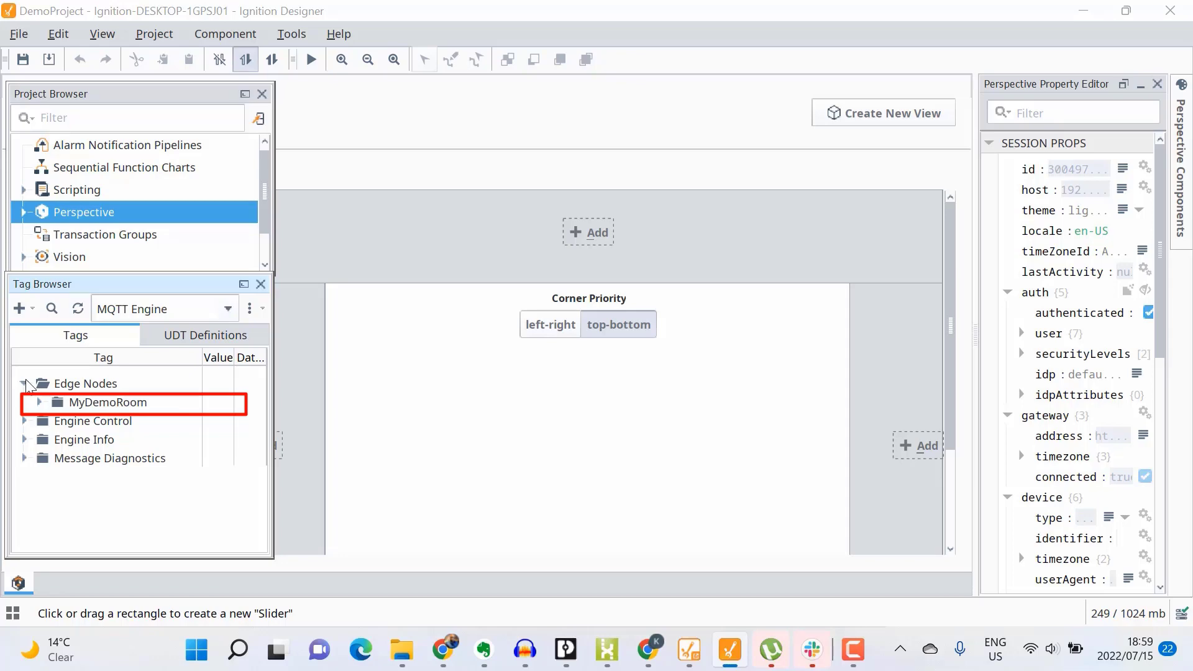
click(38, 402)
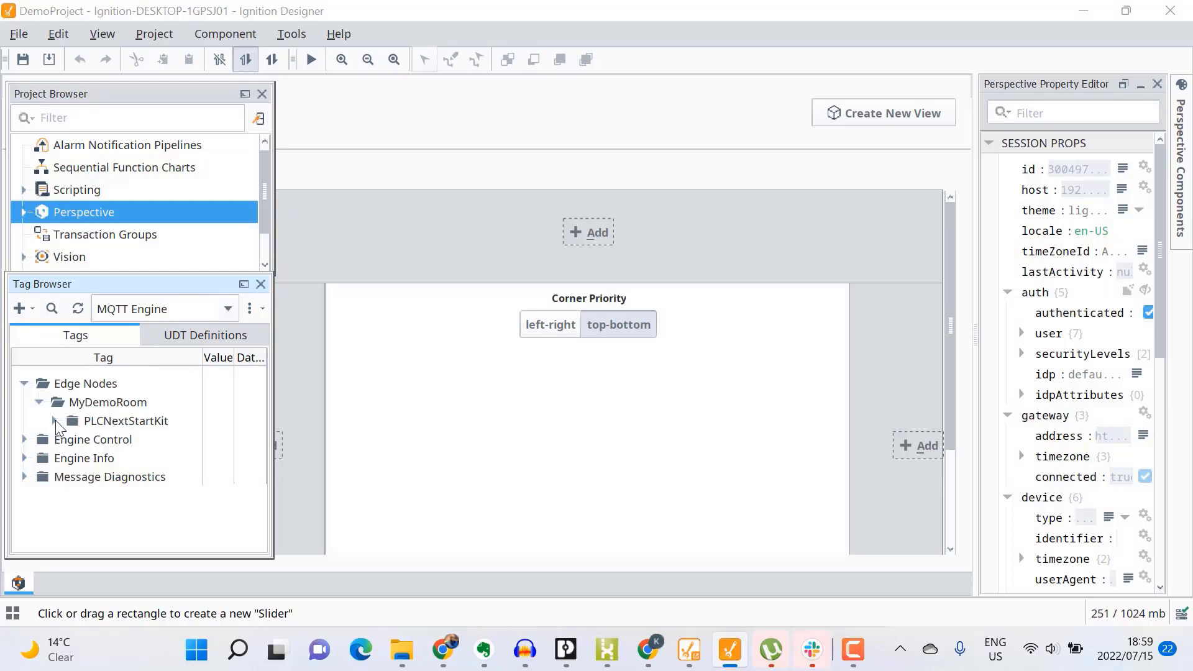
click(56, 422)
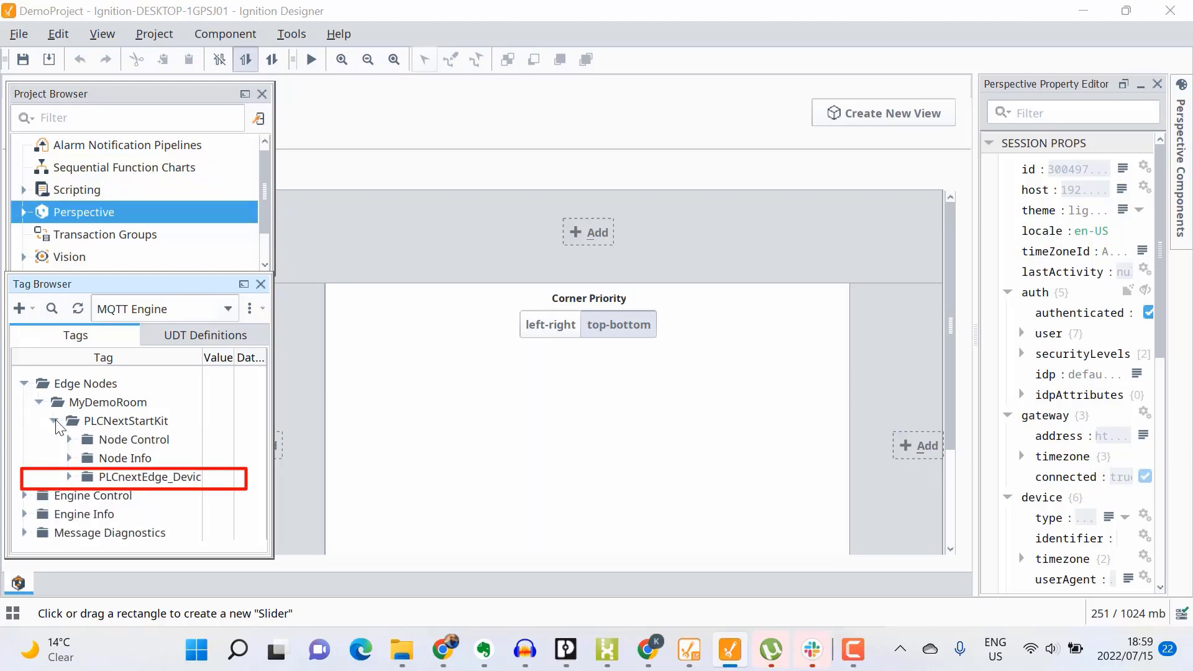
click(70, 477)
scroll(107, 483, down, 1)
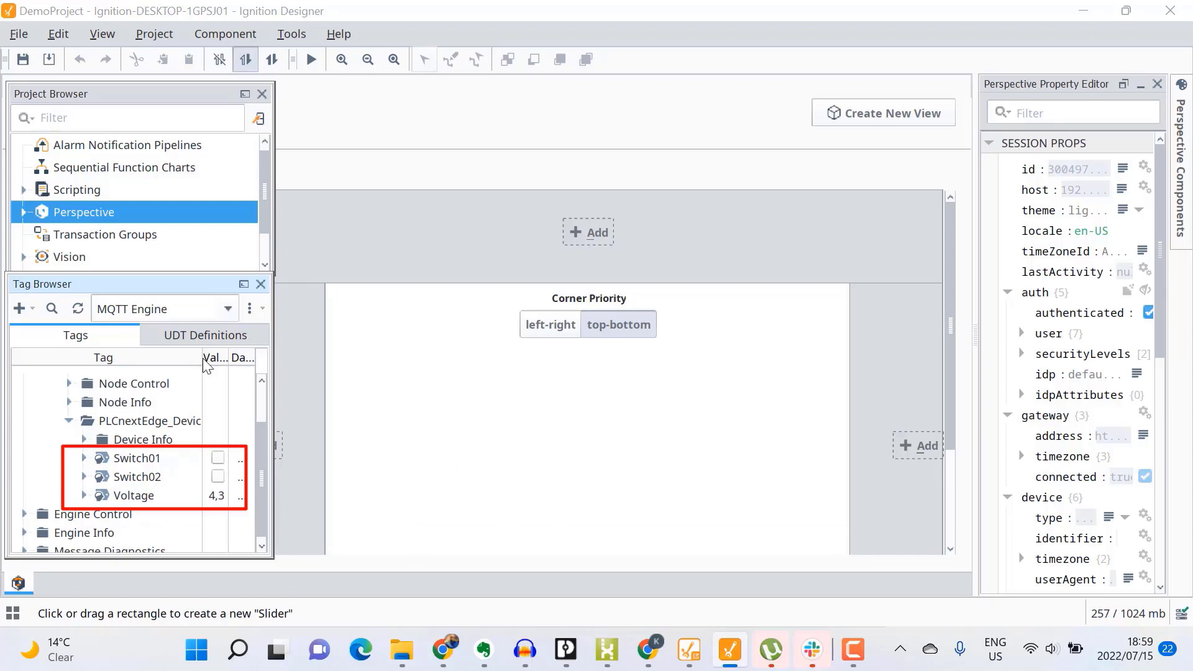
drag(198, 361, 166, 362)
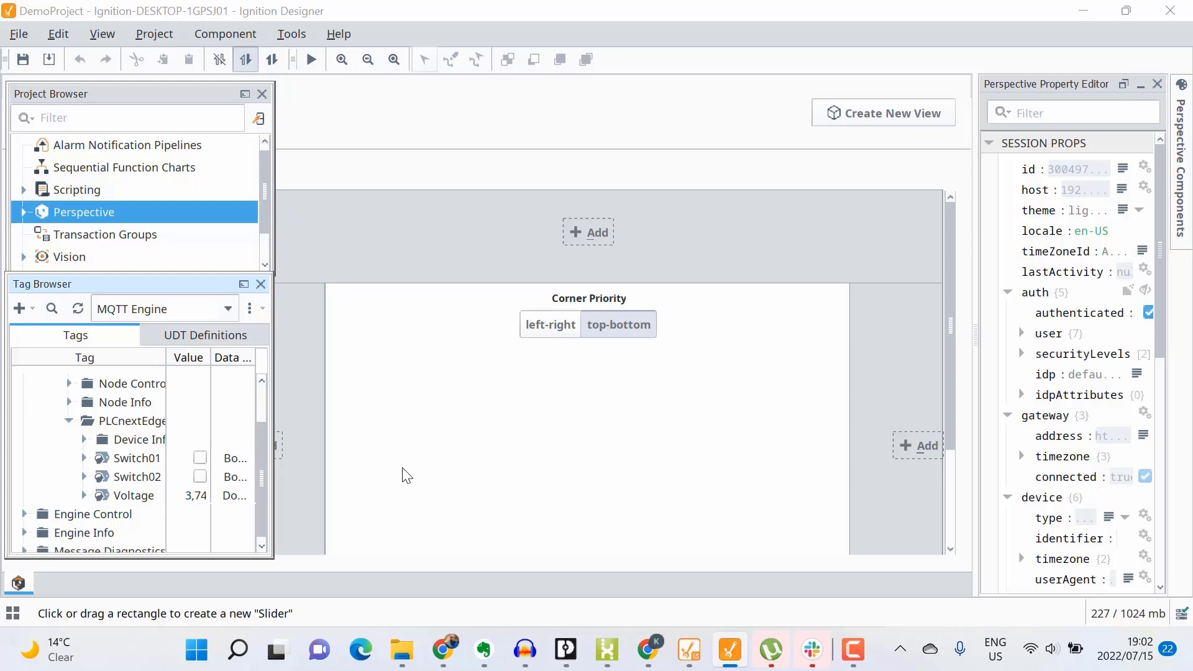
Step: Create a Perspective view called 'Sample' with a Coordinate Container root
click(827, 113)
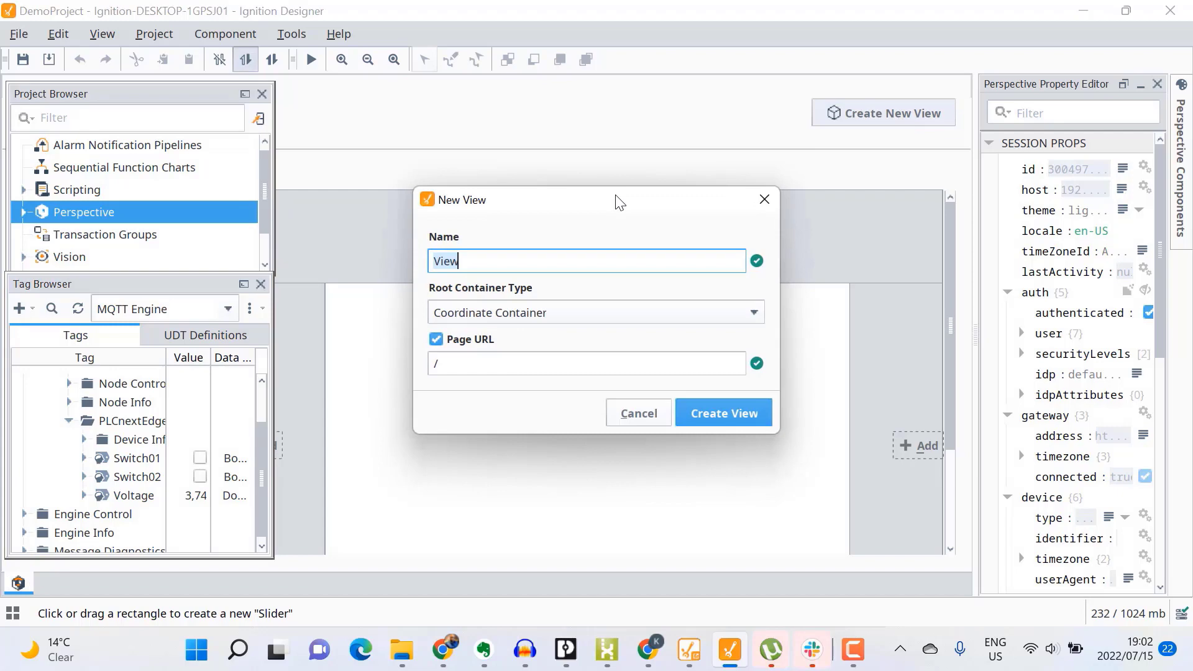
text(Sample)
click(739, 416)
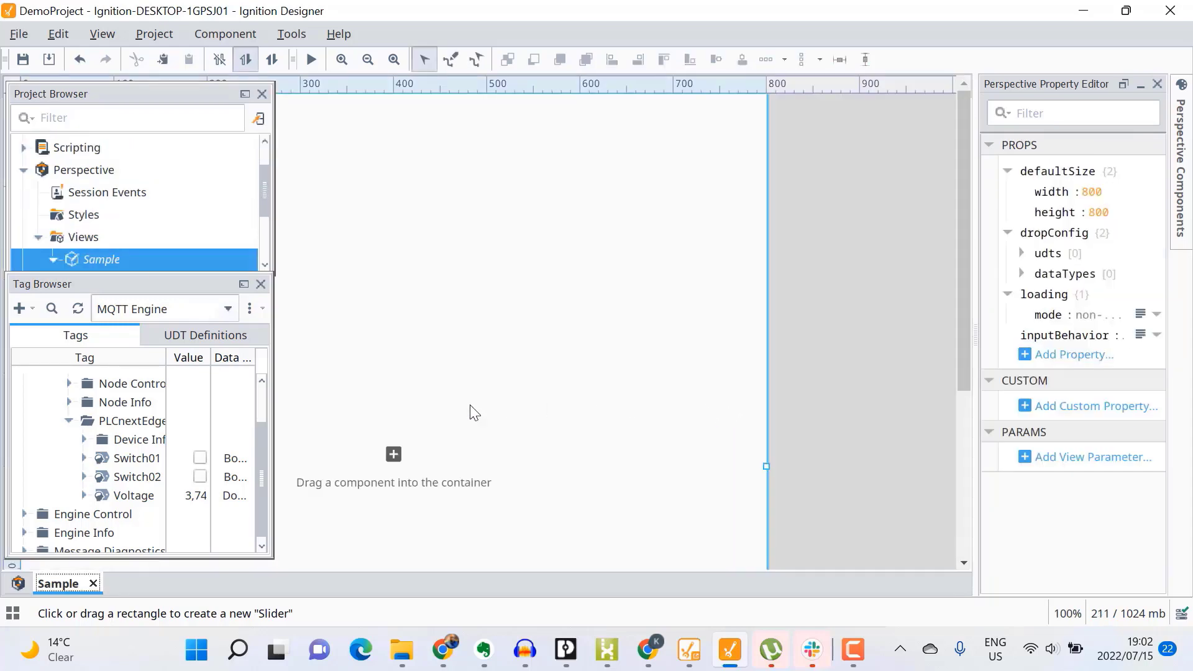
Step: Drop the Voltage tag onto the Sample view as a Slider with props.max set to 10
click(121, 498)
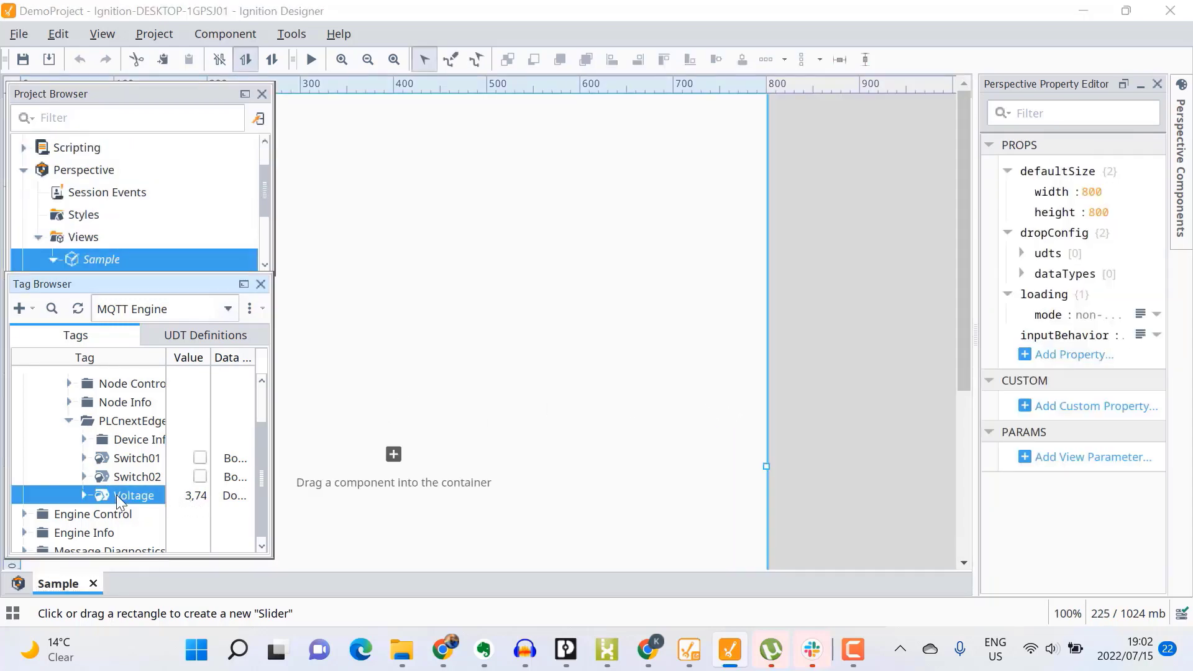
drag(119, 498, 398, 459)
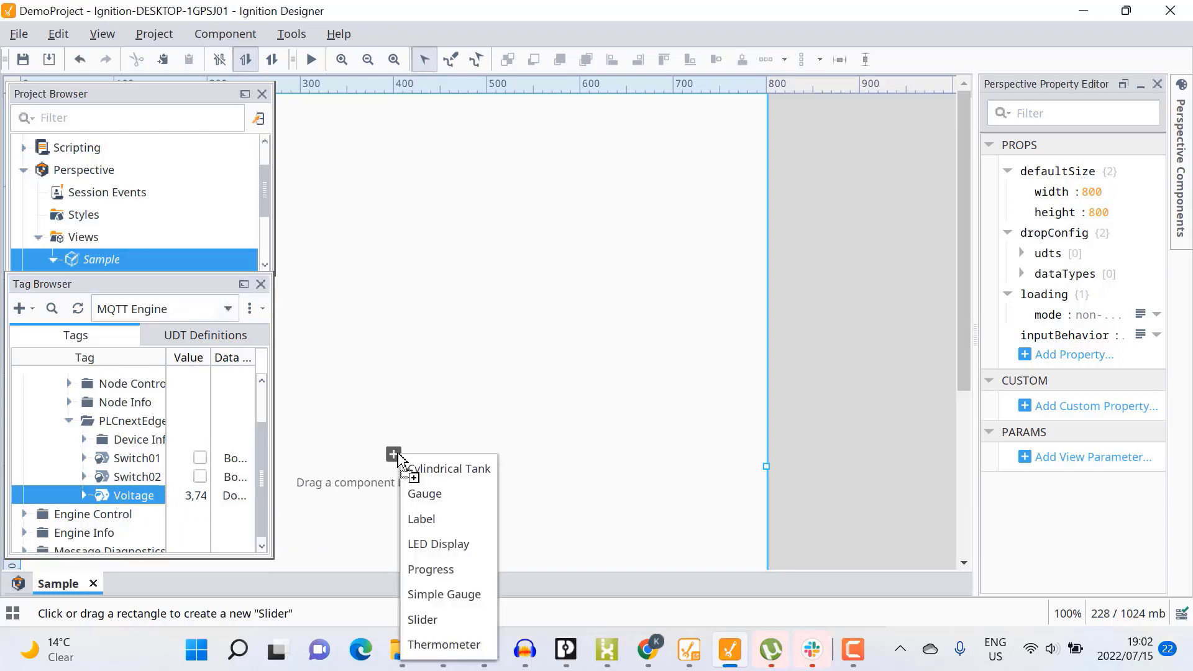
click(435, 620)
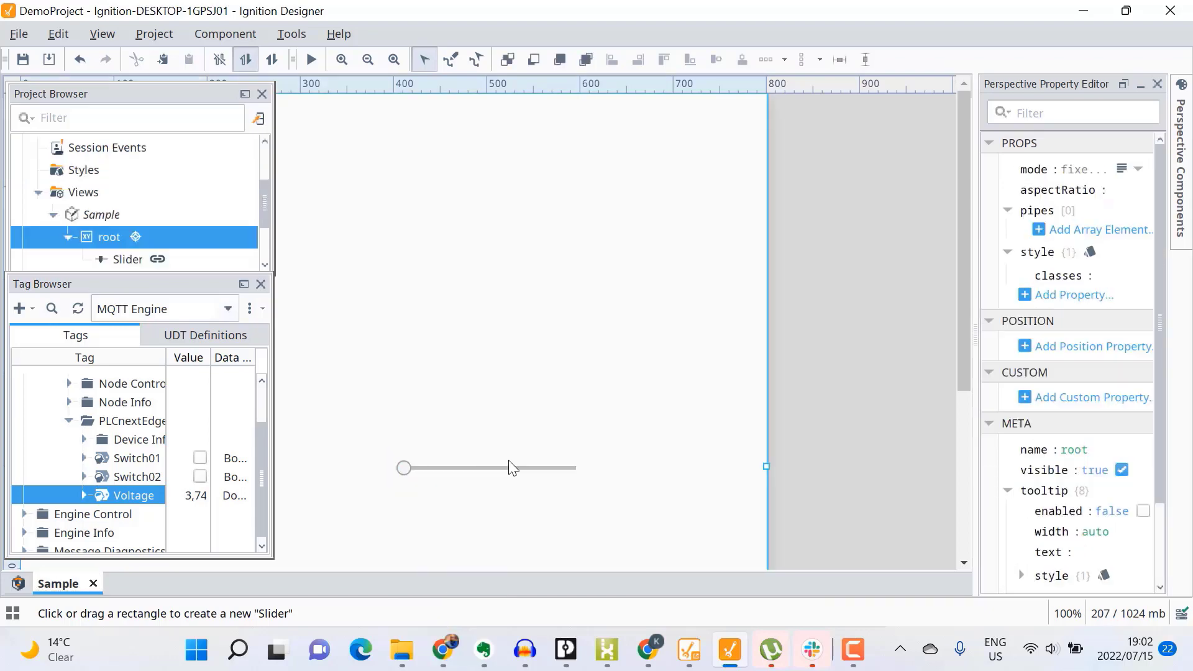
click(508, 462)
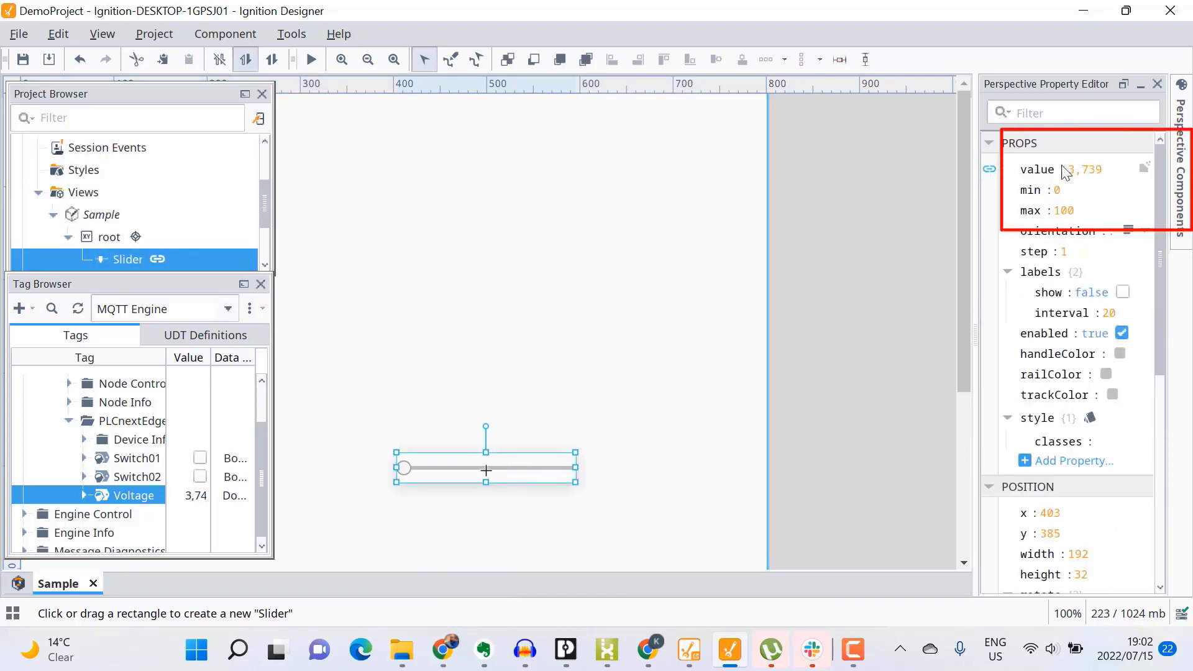
click(1076, 211)
text(10)
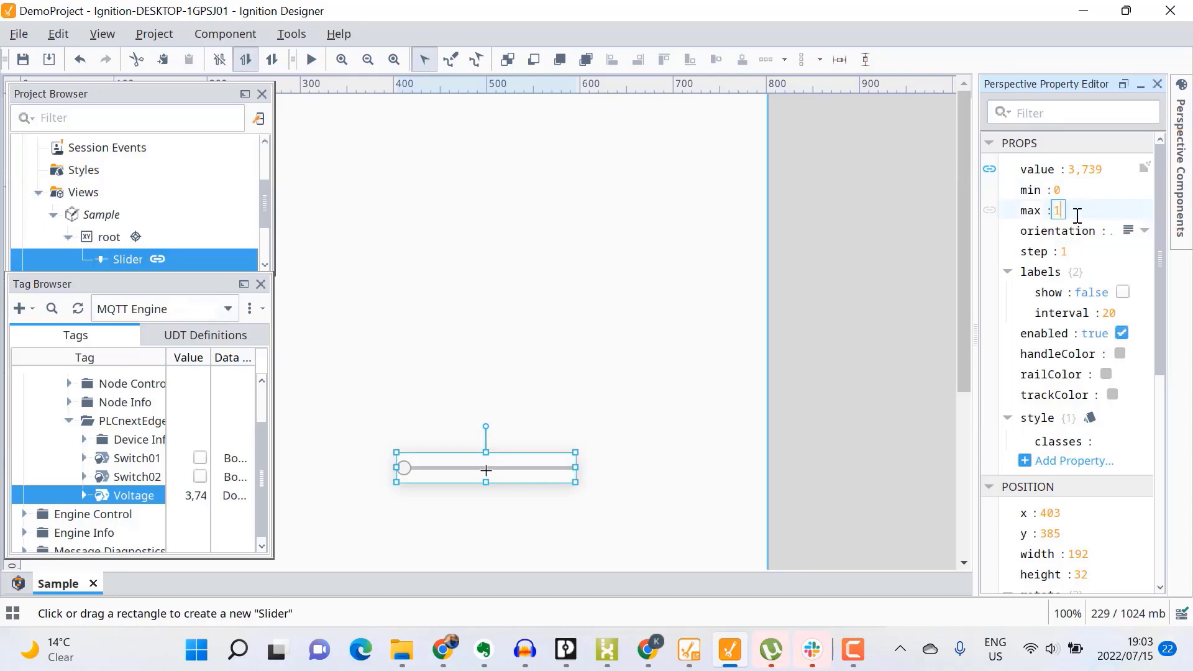
click(593, 443)
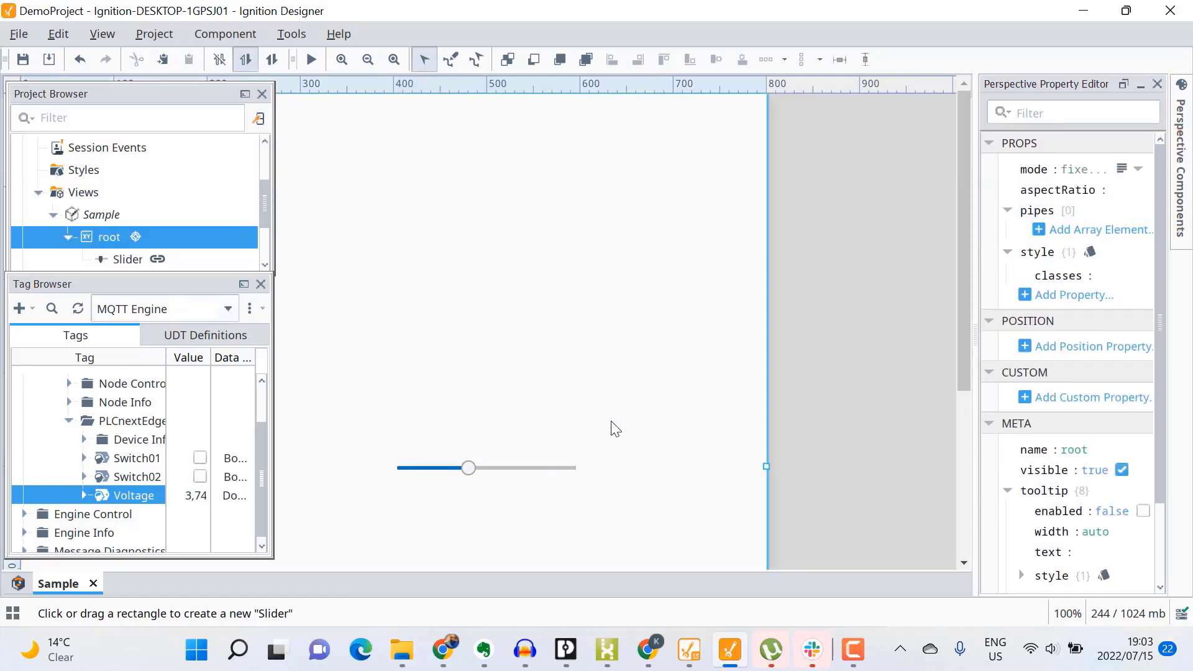
Step: Move the Voltage slider up toward the top of the Sample view
click(501, 473)
click(567, 397)
click(475, 469)
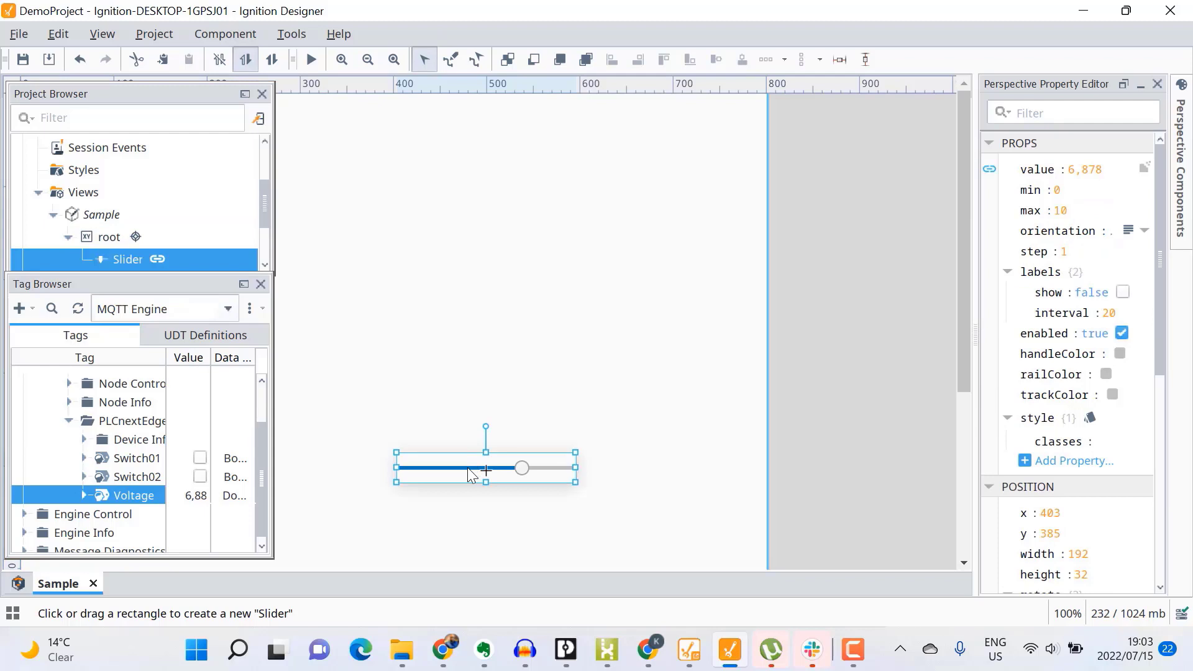
drag(475, 470, 490, 314)
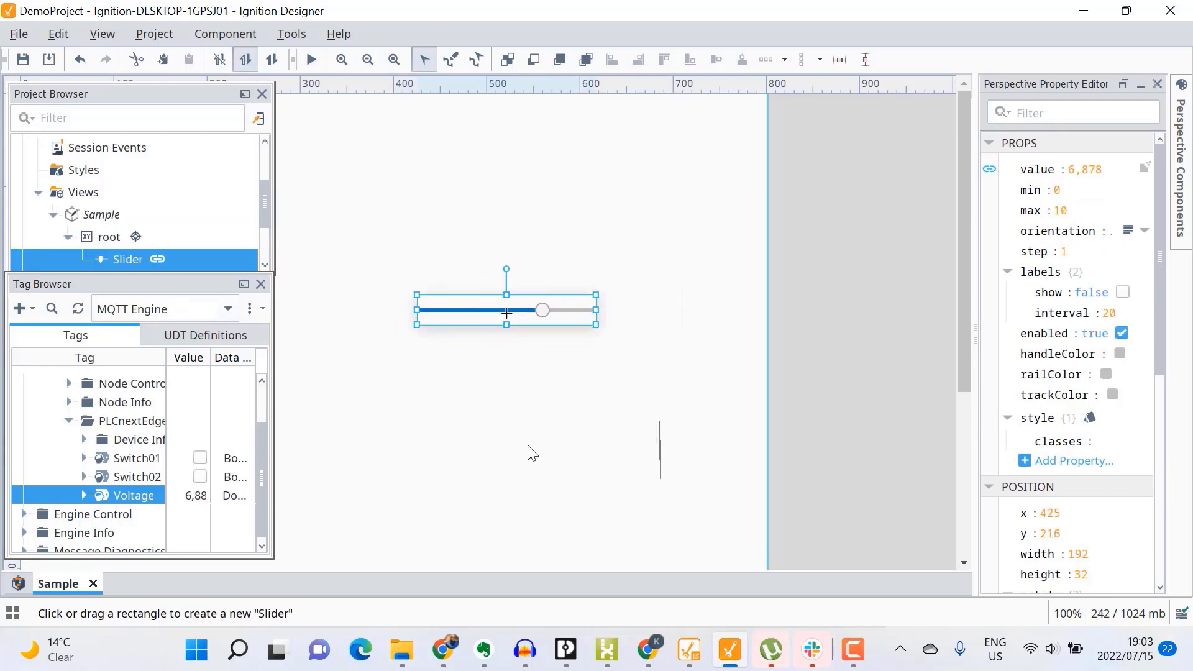
Step: Align the Switch01 checkbox beside Switch02 in a row under the Voltage slider
click(545, 470)
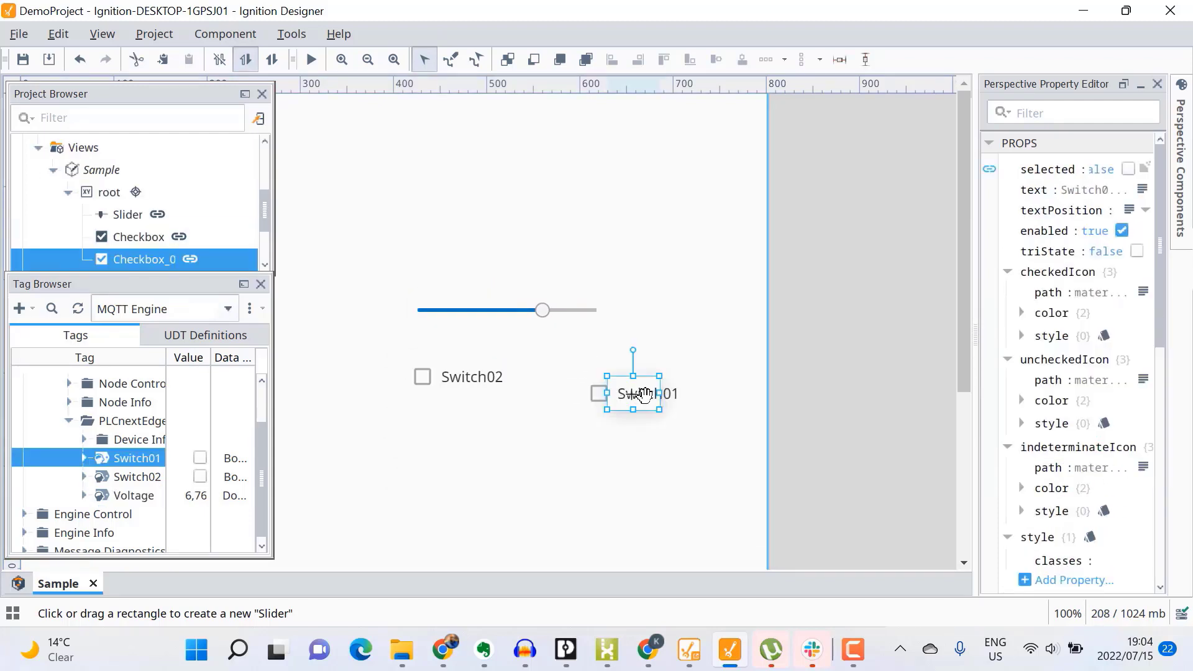
drag(611, 385, 586, 368)
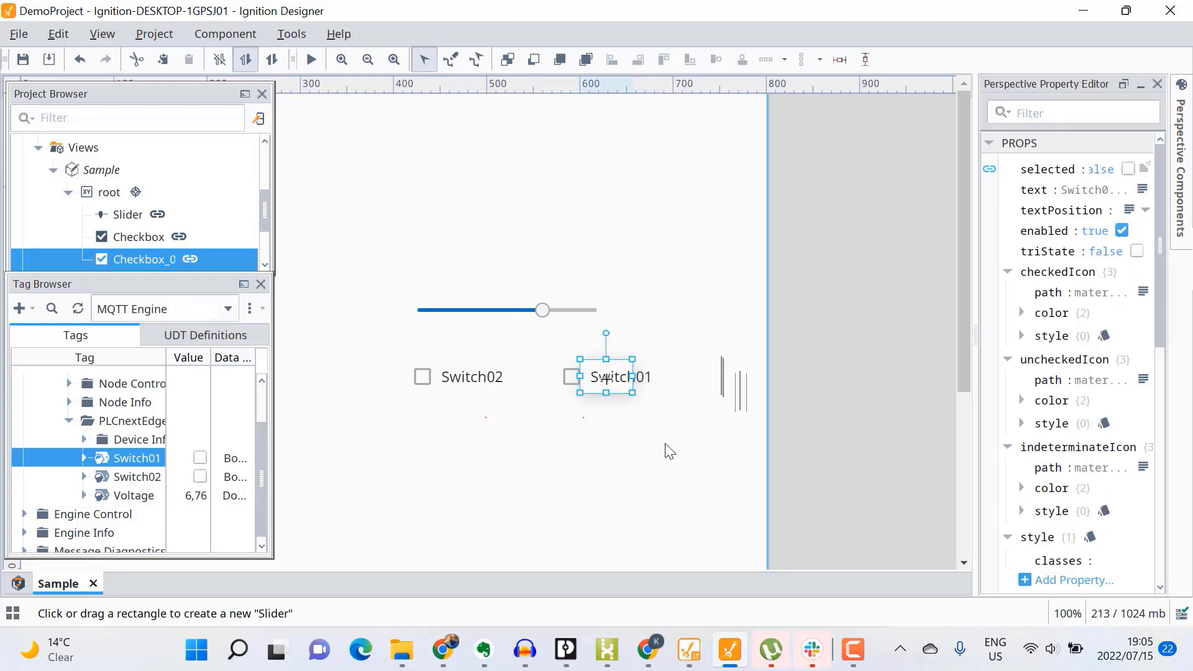
click(667, 448)
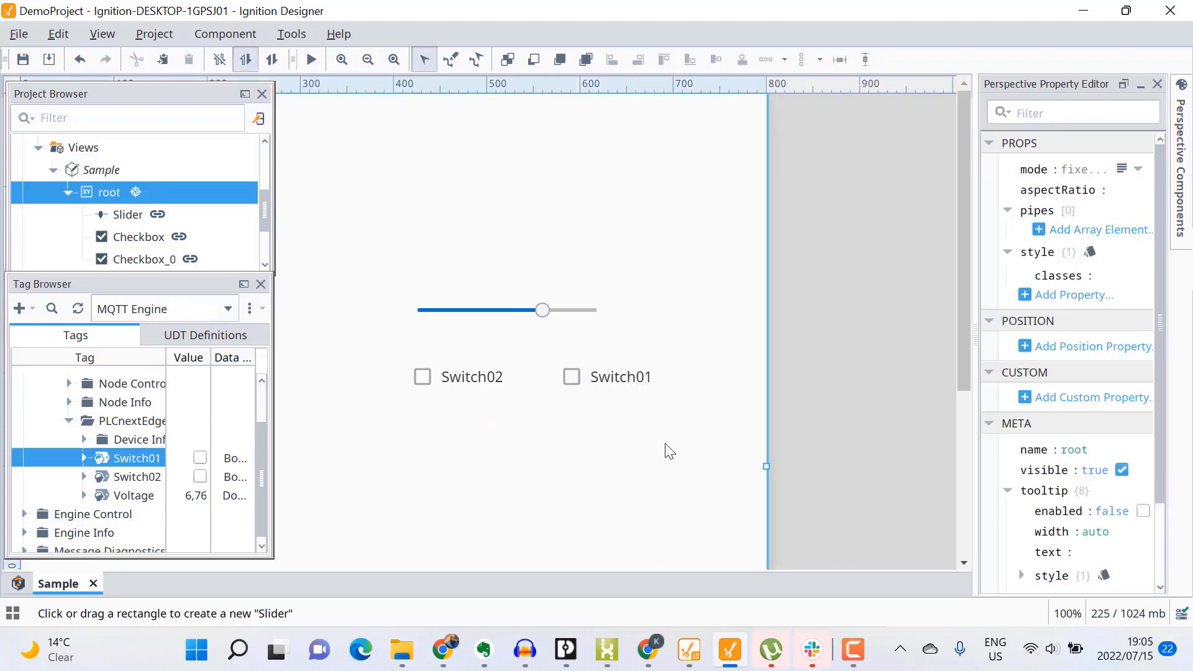